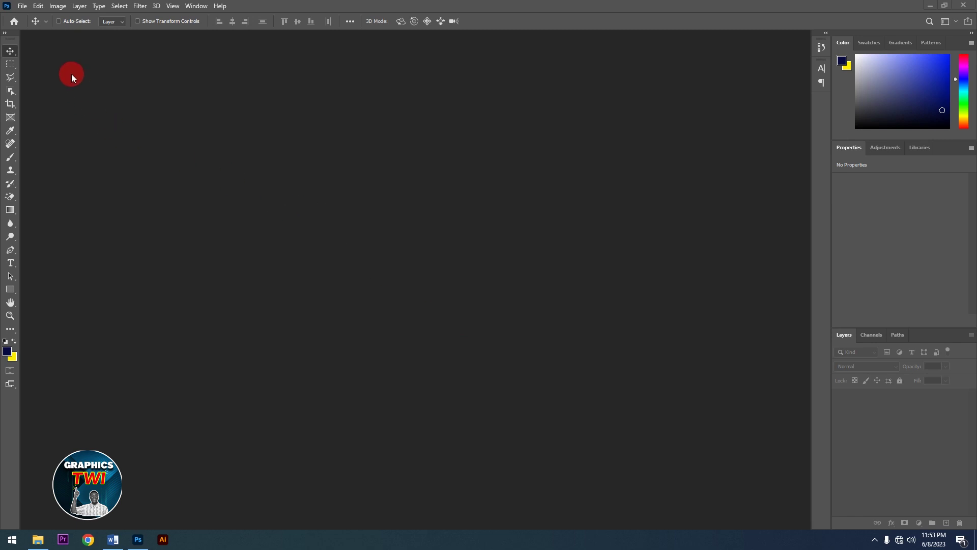
Step: Create a new portrait document 4 × 5 inches at 300 pixels/inch in RGB Color with a white background
{"action": "left_click", "coordinate": [23, 7]}
{"action": "left_click", "coordinate": [255, 206]}
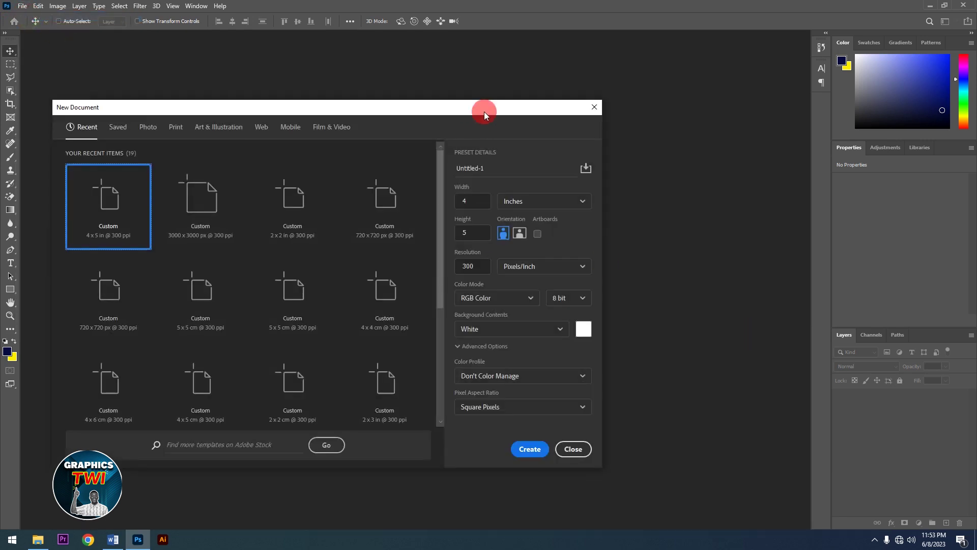
{"action": "left_click_drag", "start_coordinate": [484, 112], "coordinate": [621, 127]}
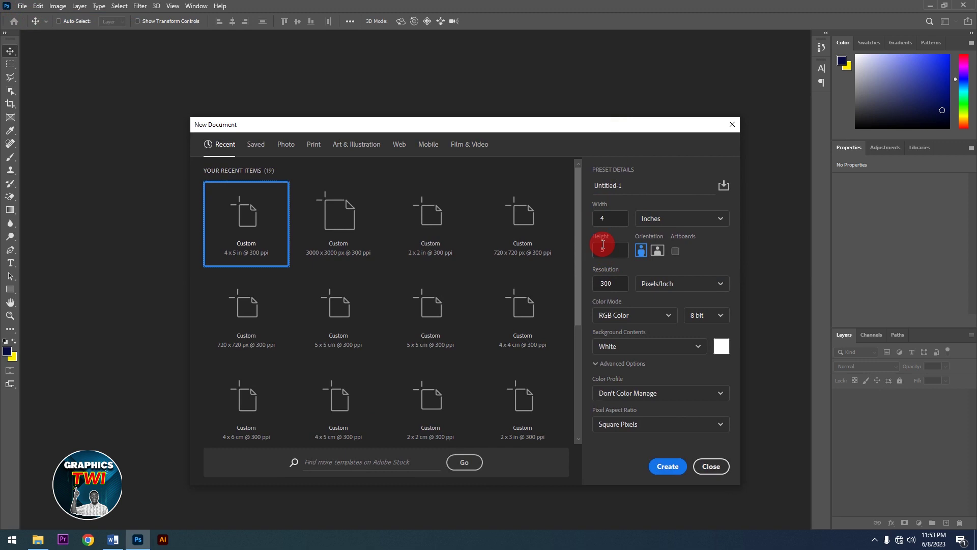
{"action": "left_click", "coordinate": [617, 283]}
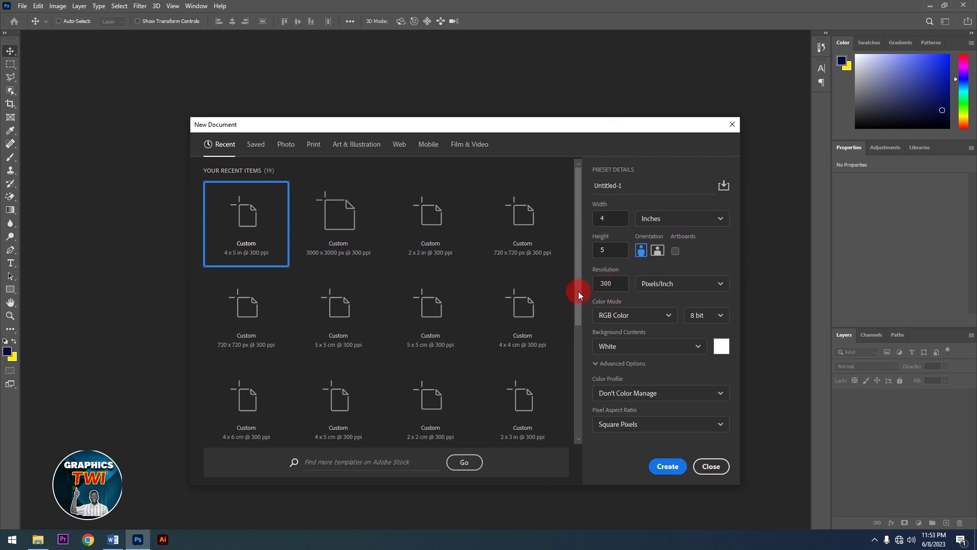
{"action": "left_click", "coordinate": [668, 467]}
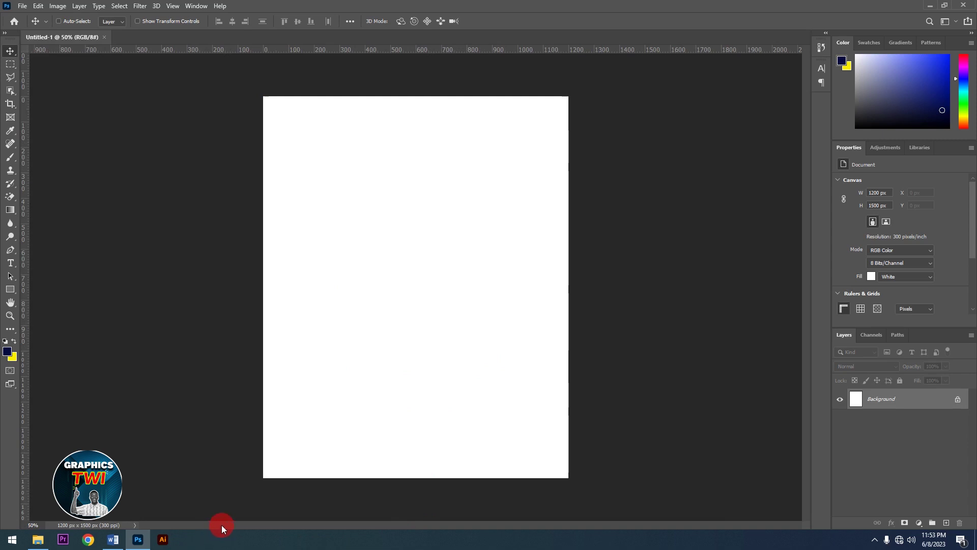
Step: Place the image 12151158_4885247 from the BIRTHDAY folder into the document and rotate it 90° clockwise
{"action": "left_click", "coordinate": [38, 539]}
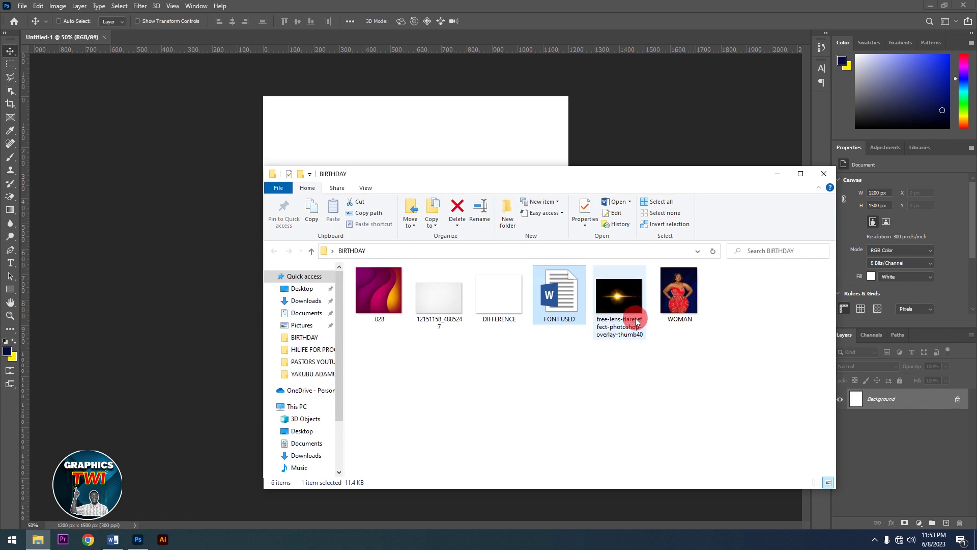
{"action": "left_click_drag", "start_coordinate": [441, 303], "coordinate": [429, 140]}
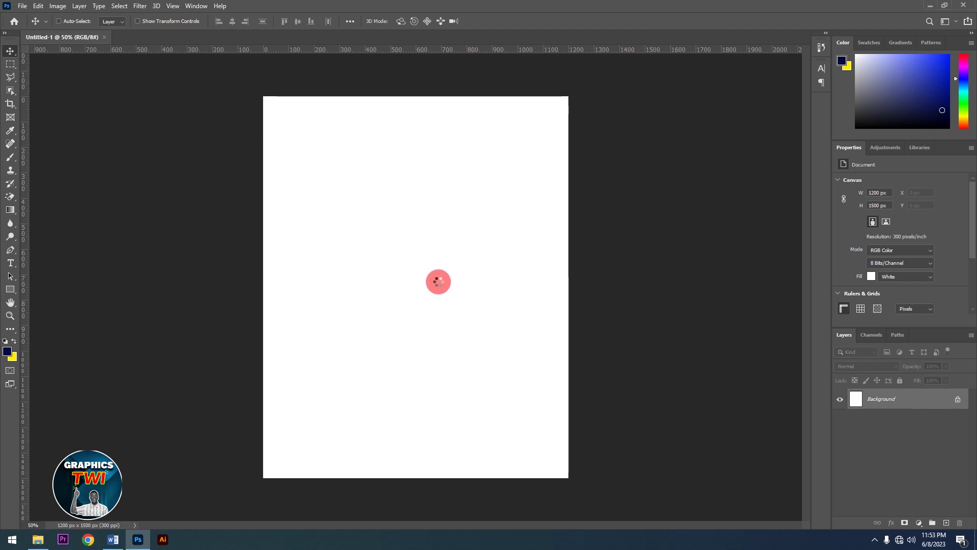
{"action": "right_click", "coordinate": [462, 289]}
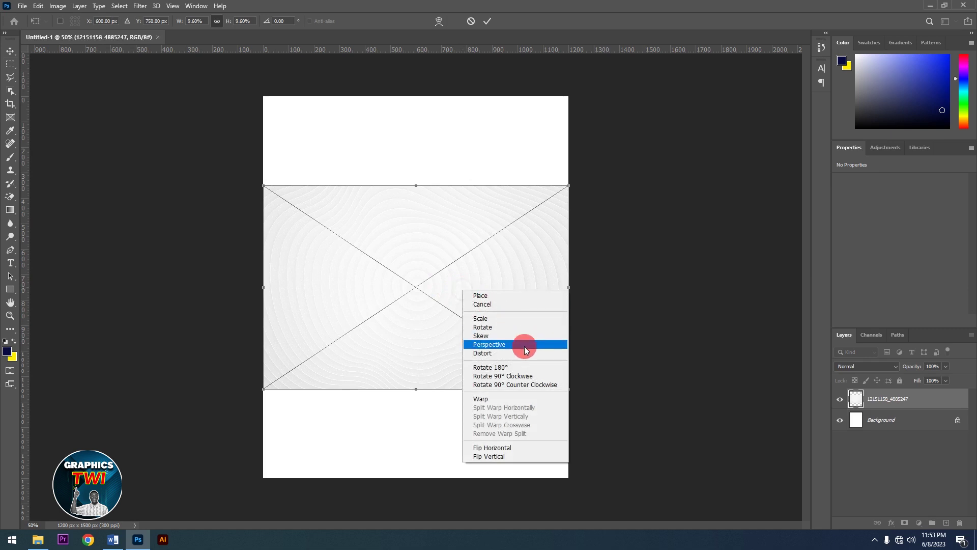
{"action": "left_click", "coordinate": [515, 375]}
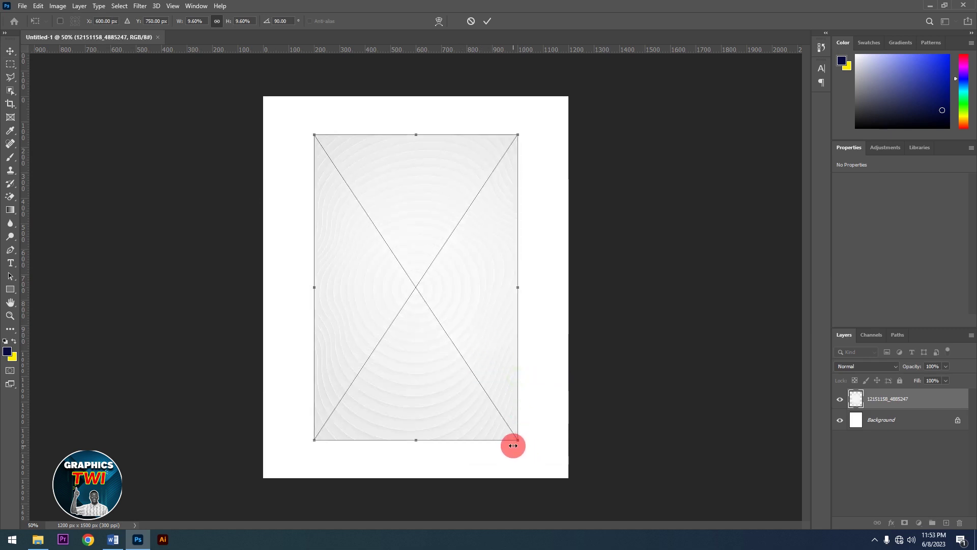
Step: Enlarge the placed image to cover the whole canvas and lower its layer opacity to 72%
{"action": "left_click_drag", "start_coordinate": [517, 441], "coordinate": [614, 503]}
{"action": "left_click", "coordinate": [486, 20]}
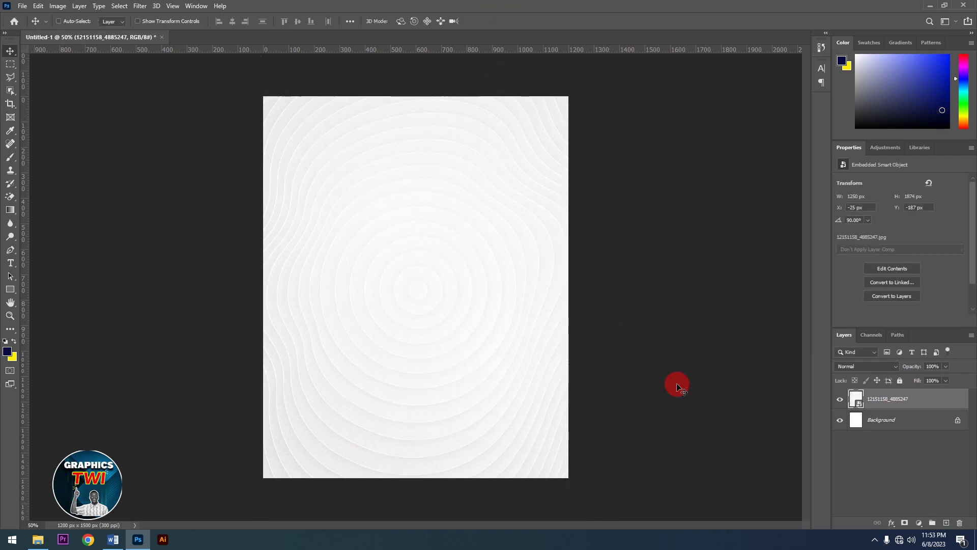
{"action": "left_click", "coordinate": [945, 366]}
{"action": "left_click_drag", "start_coordinate": [932, 377], "coordinate": [933, 377]}
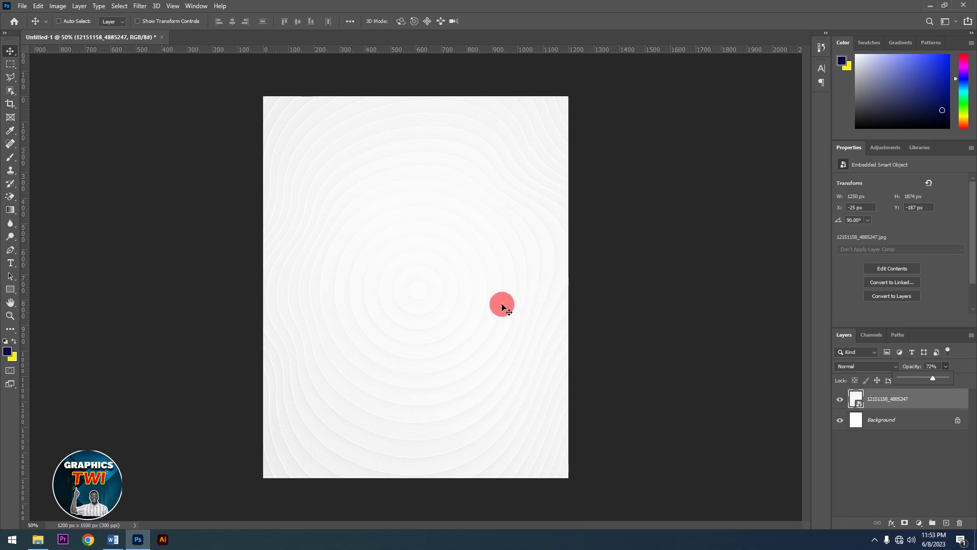
Step: Set the foreground color to dark grey 4c4c4d
{"action": "left_click", "coordinate": [7, 350]}
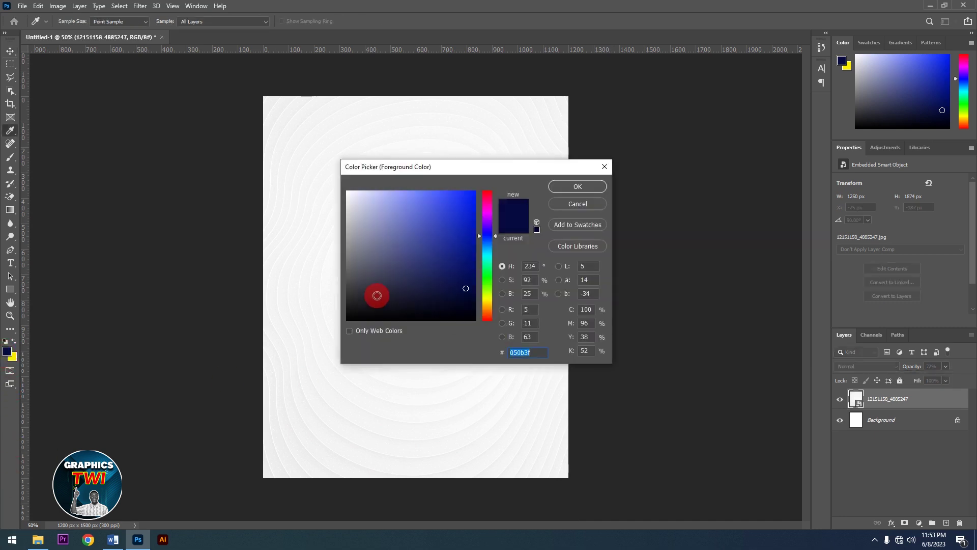
{"action": "left_click", "coordinate": [348, 281]}
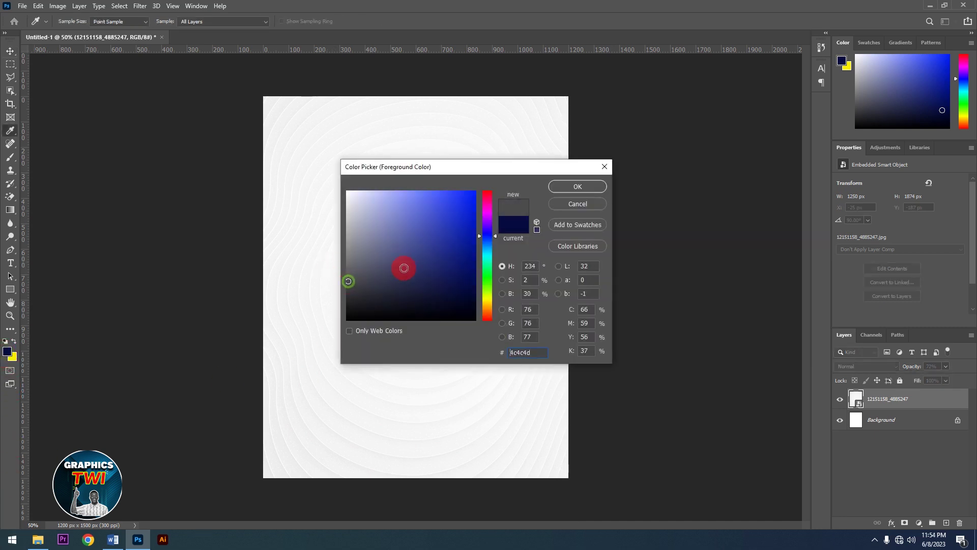
{"action": "left_click", "coordinate": [585, 188]}
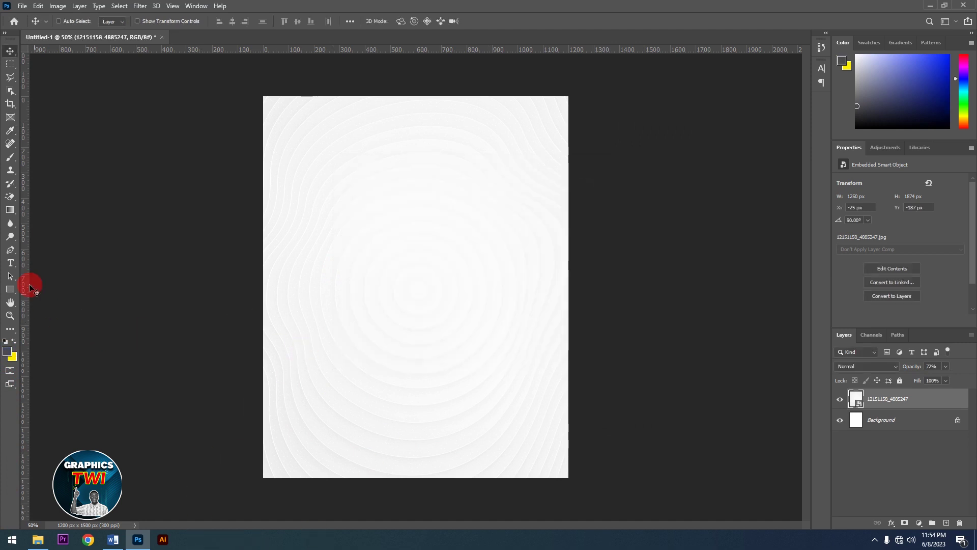
Step: Add a text layer reading HAPPY on the upper part of the canvas
{"action": "left_click", "coordinate": [12, 266]}
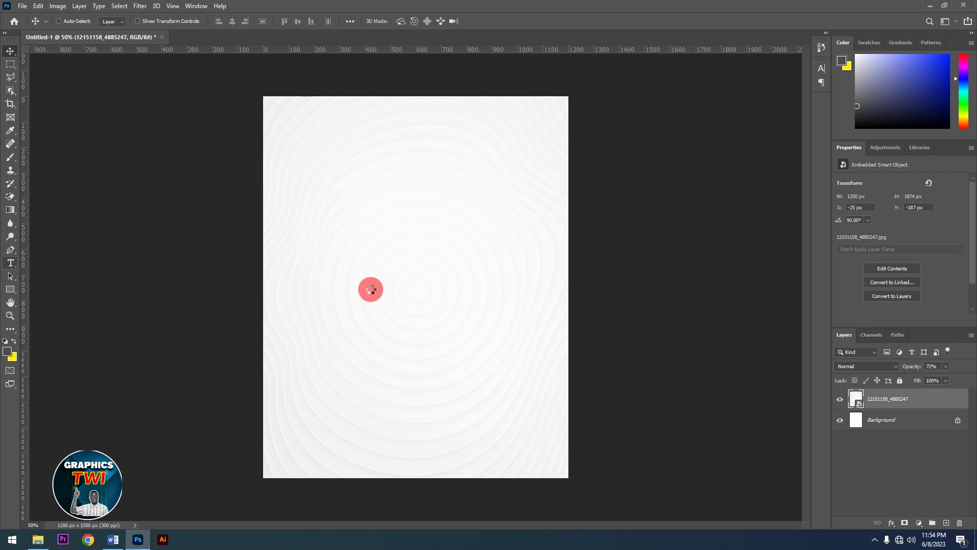
{"action": "left_click", "coordinate": [320, 233]}
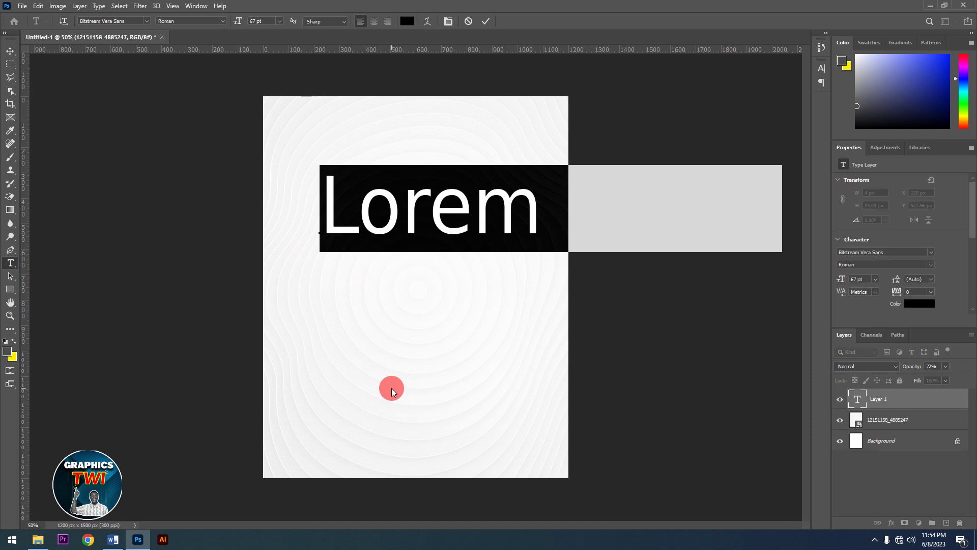
{"action": "type", "text": "HAPP"}
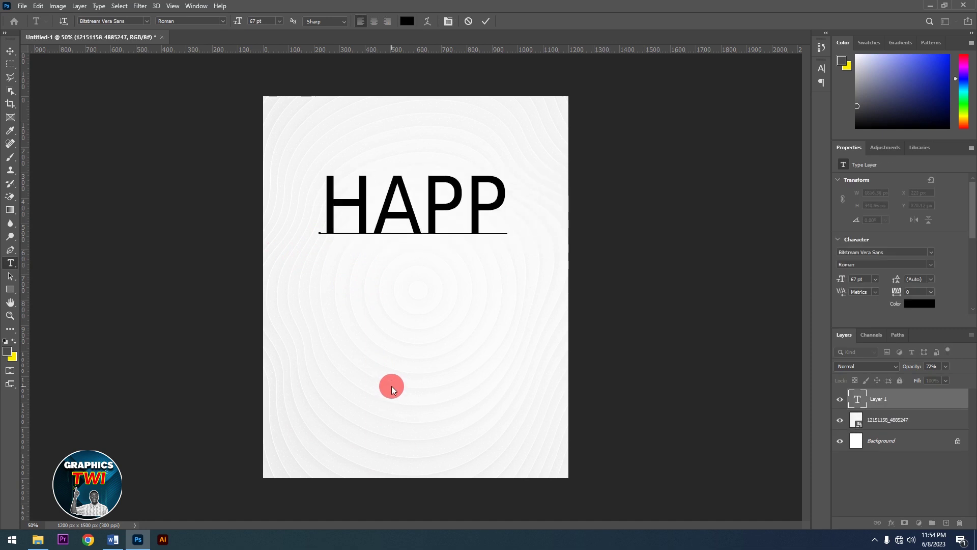
{"action": "type", "text": "Y"}
Step: Change the color of the whole HAPPY text to dark grey 474646
{"action": "key", "text": "ctrl+a"}
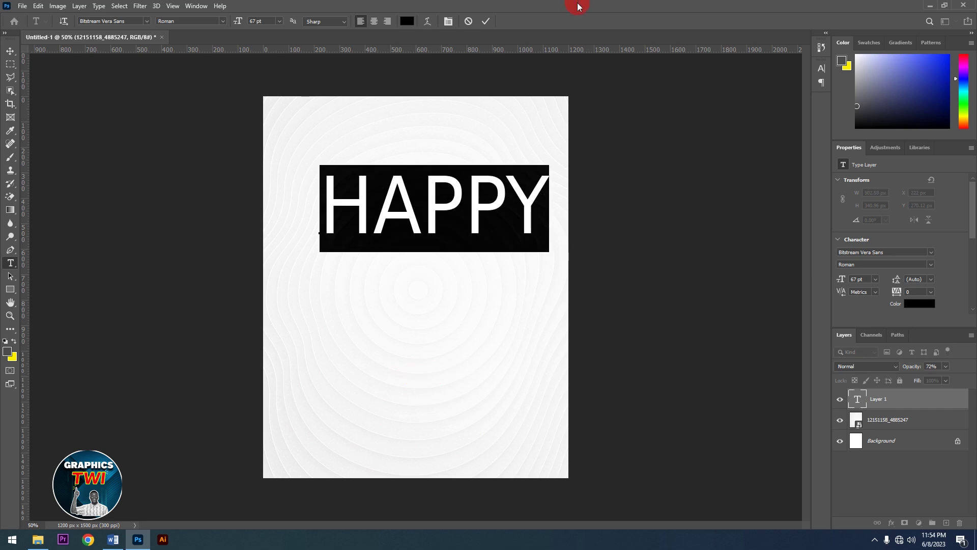
{"action": "left_click", "coordinate": [448, 21]}
{"action": "left_click", "coordinate": [787, 106]}
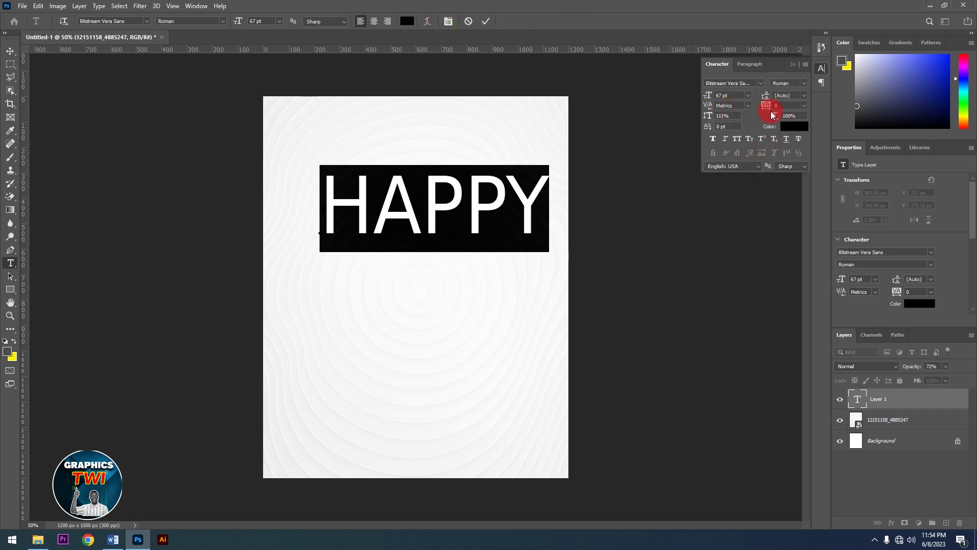
{"action": "left_click", "coordinate": [788, 114]}
{"action": "type", "text": "0"}
{"action": "left_click", "coordinate": [782, 133]}
{"action": "left_click", "coordinate": [758, 148]}
{"action": "left_click", "coordinate": [795, 128]}
{"action": "mouse_move", "coordinate": [353, 279]}
{"action": "left_mouse_down"}
{"action": "mouse_move", "coordinate": [345, 275]}
{"action": "mouse_move", "coordinate": [349, 284]}
{"action": "left_mouse_up"}
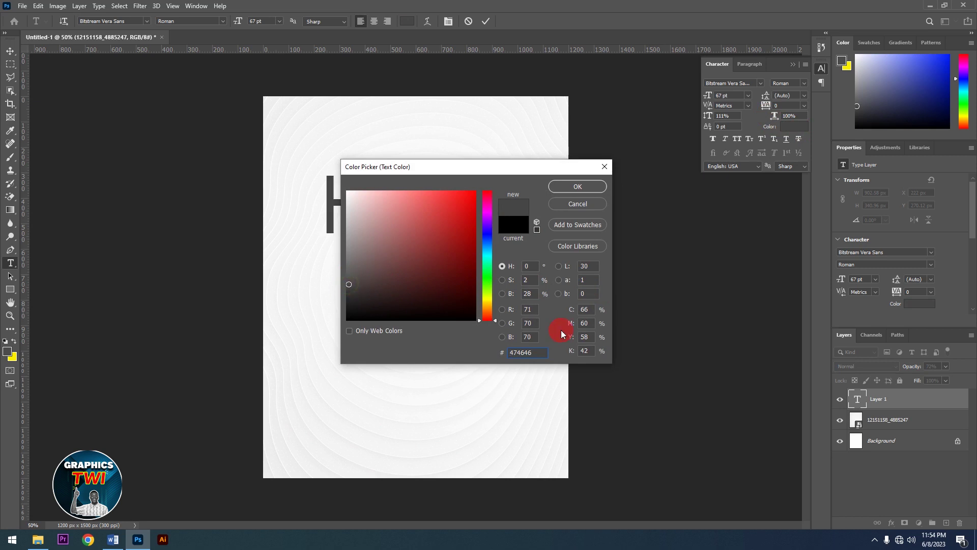
{"action": "left_click", "coordinate": [590, 187]}
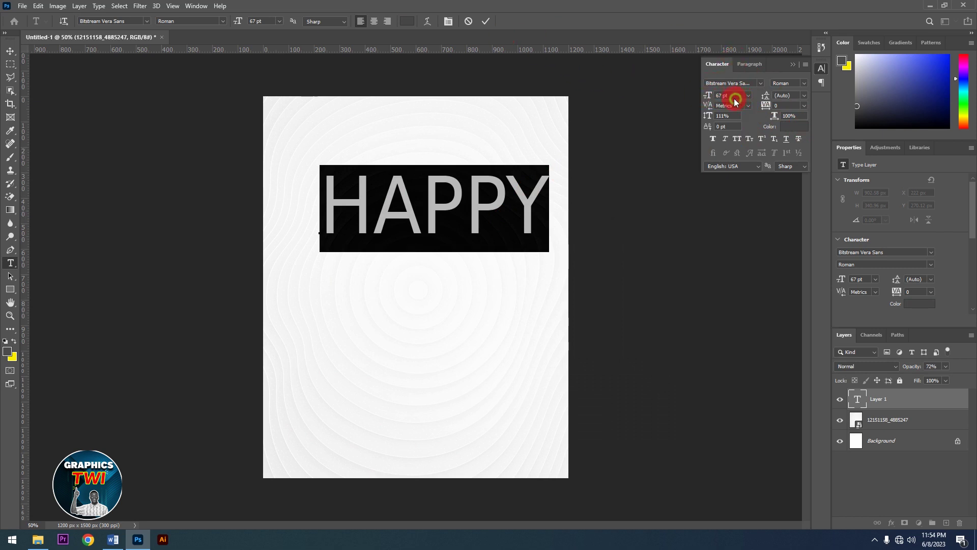
Step: Reduce the HAPPY text size to 62 pt and commit the text
{"action": "left_click", "coordinate": [734, 96]}
{"action": "key", "text": "Down"}
{"action": "key", "text": "Down"}
{"action": "key", "text": "Down"}
{"action": "key", "text": "Down"}
{"action": "key", "text": "Down"}
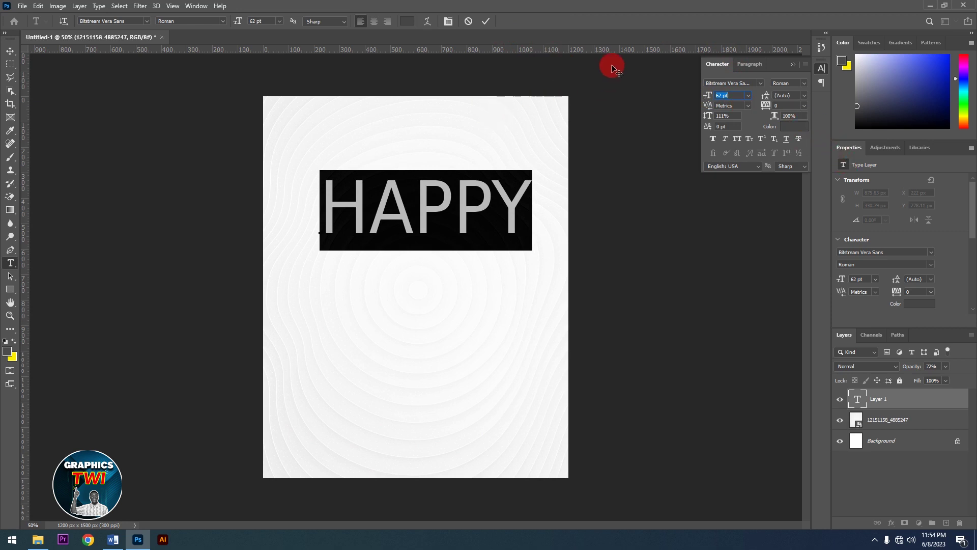
{"action": "left_click", "coordinate": [484, 23]}
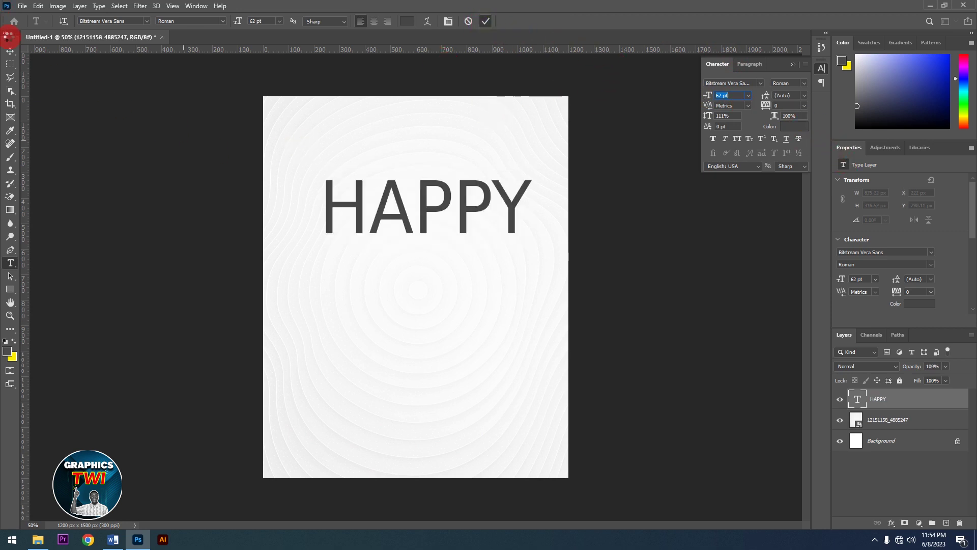
Step: Move the HAPPY text to the canvas's upper left corner and set its layer opacity to 10%
{"action": "key", "text": "v"}
{"action": "left_click_drag", "start_coordinate": [365, 197], "coordinate": [314, 122]}
{"action": "left_click_drag", "start_coordinate": [947, 371], "coordinate": [909, 381]}
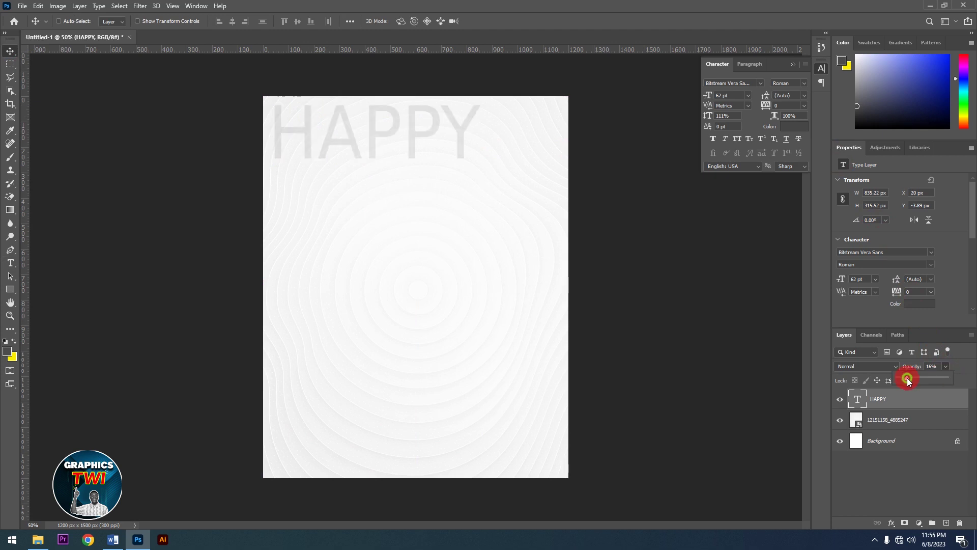
{"action": "mouse_move", "coordinate": [907, 382]}
{"action": "left_mouse_down"}
{"action": "mouse_move", "coordinate": [898, 381]}
{"action": "mouse_move", "coordinate": [907, 381]}
{"action": "left_mouse_up"}
{"action": "left_click", "coordinate": [931, 365]}
{"action": "type", "text": "10"}
{"action": "key", "text": "Return"}
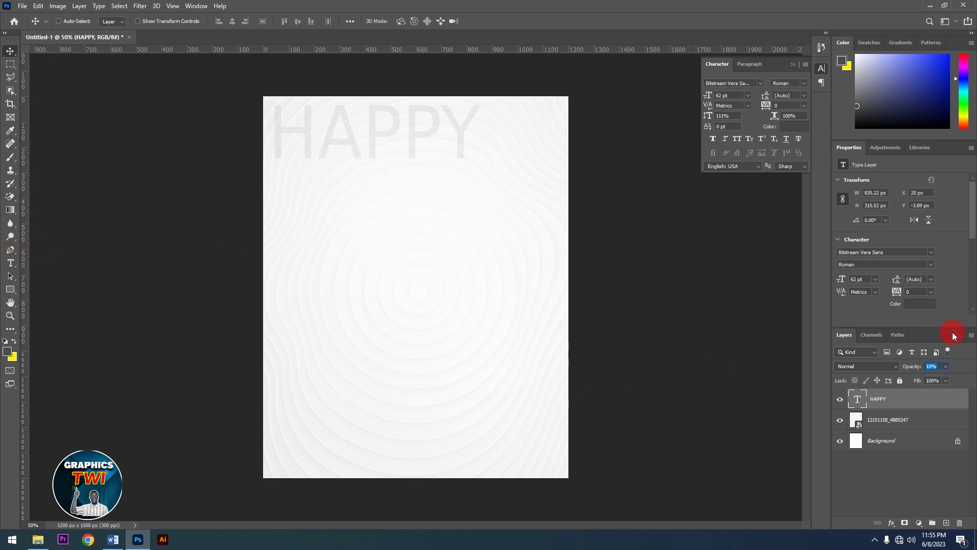
Step: Draw a tall filled rectangle about 180 × 558 px below the first letter of HAPPY
{"action": "left_click_drag", "start_coordinate": [10, 291], "coordinate": [59, 288]}
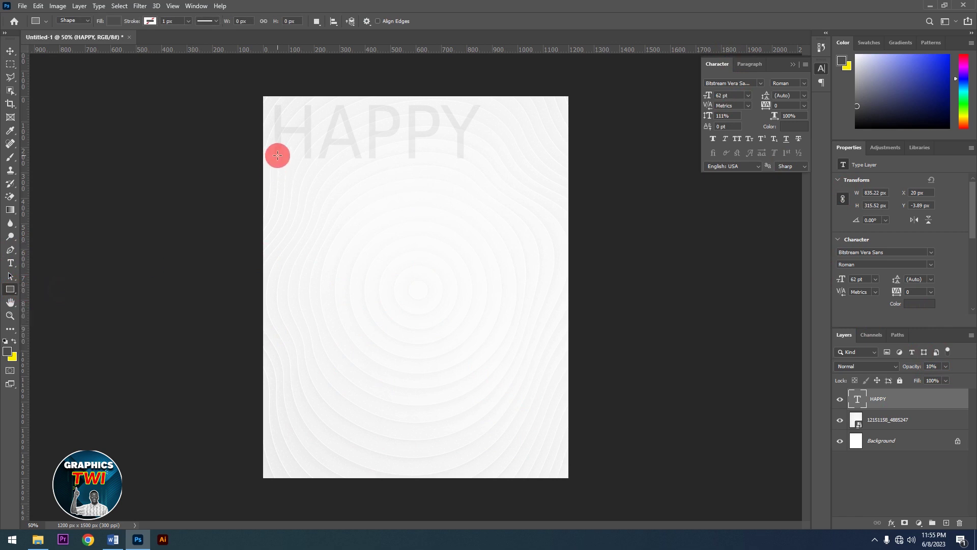
{"action": "left_click_drag", "start_coordinate": [285, 176], "coordinate": [331, 318]}
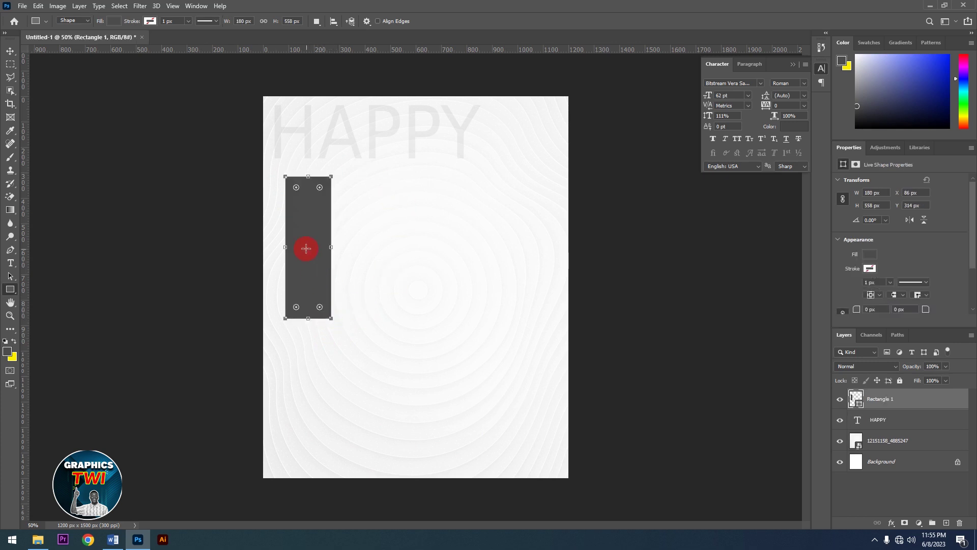
{"action": "left_click", "coordinate": [10, 51]}
Step: Add horizontal guides along the rectangle's upper and lower edges, plus two closely spaced guides above it
{"action": "left_click_drag", "start_coordinate": [371, 53], "coordinate": [355, 176]}
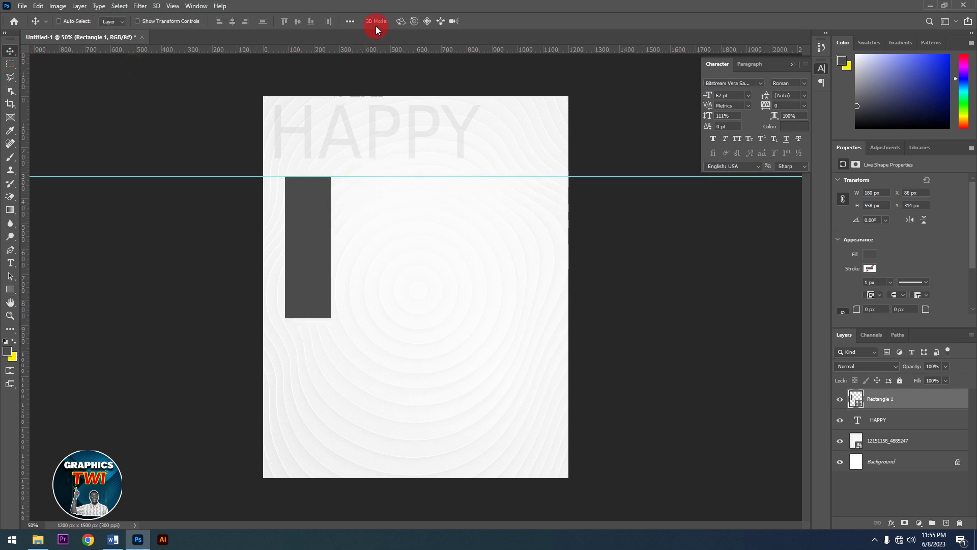
{"action": "left_click_drag", "start_coordinate": [375, 52], "coordinate": [393, 318]}
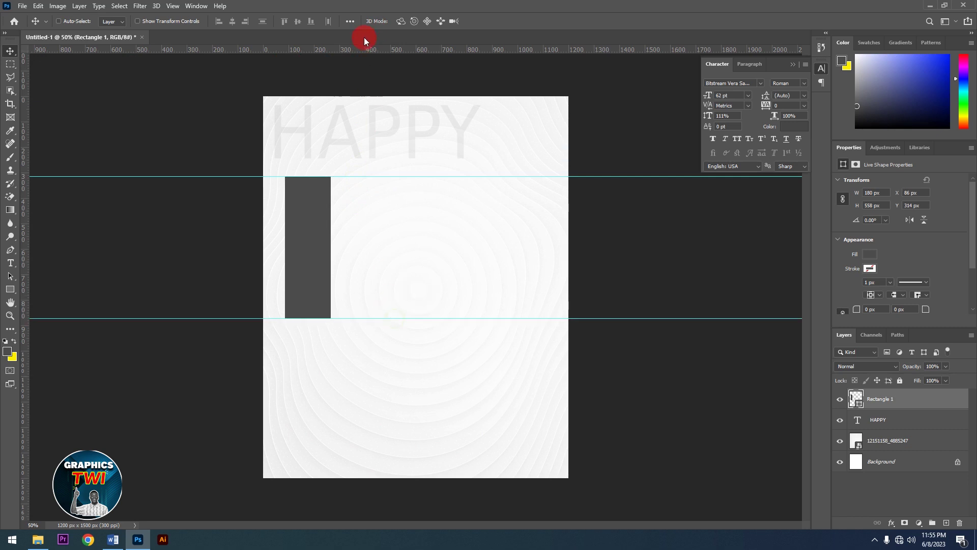
{"action": "left_click_drag", "start_coordinate": [364, 52], "coordinate": [395, 163]}
{"action": "left_click_drag", "start_coordinate": [381, 49], "coordinate": [415, 151]}
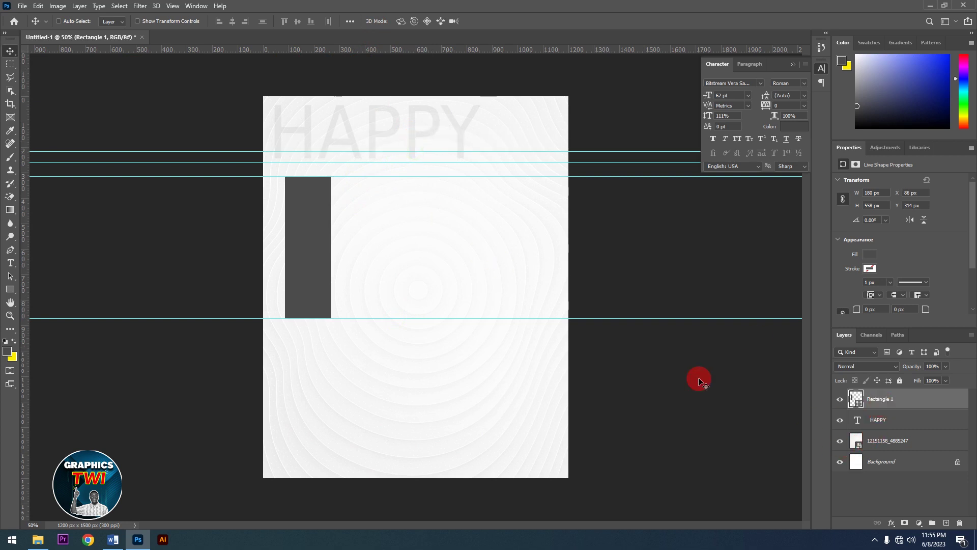
Step: Duplicate the rectangle layer and move the copy to the right of the original, slightly higher, leaving a narrow gap
{"action": "right_click", "coordinate": [925, 396]}
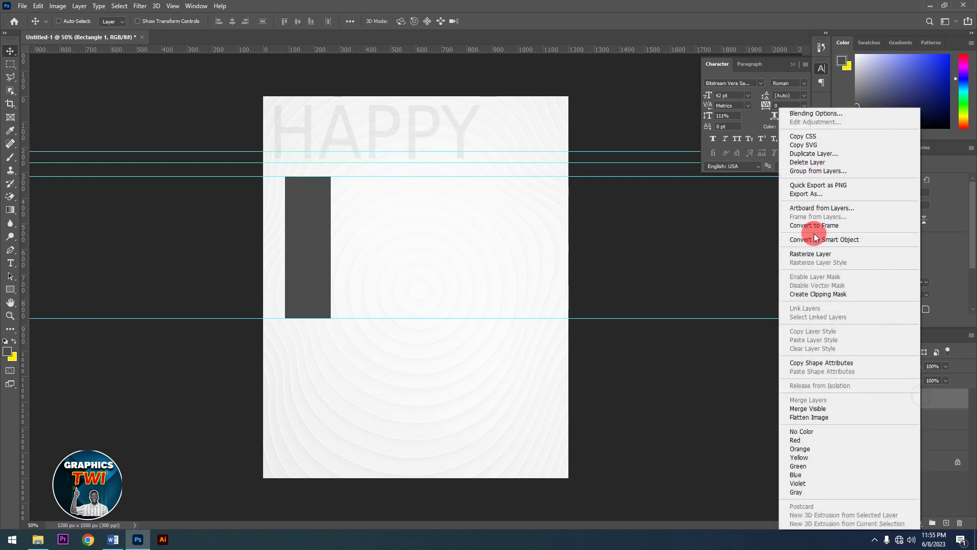
{"action": "left_click", "coordinate": [804, 153]}
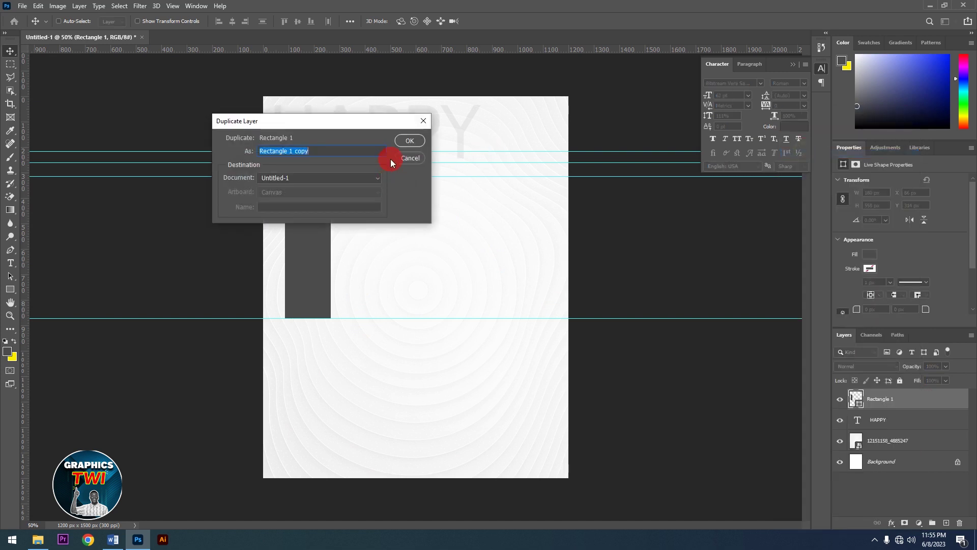
{"action": "left_click", "coordinate": [408, 142]}
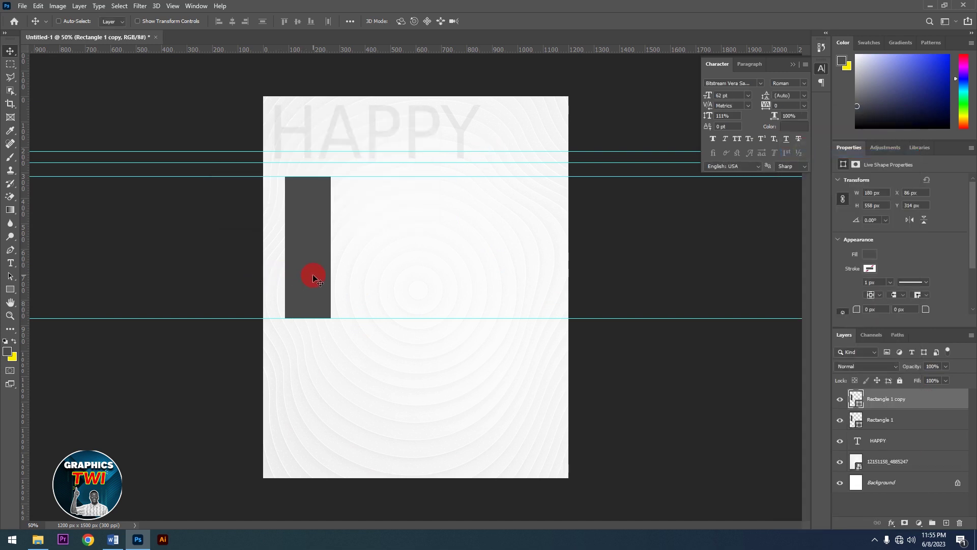
{"action": "left_click_drag", "start_coordinate": [313, 277], "coordinate": [360, 242]}
Step: Duplicate the second rectangle and place the copy to its right at about X 514 px, Y 216 px, meeting the uppermost guide
{"action": "right_click", "coordinate": [910, 396]}
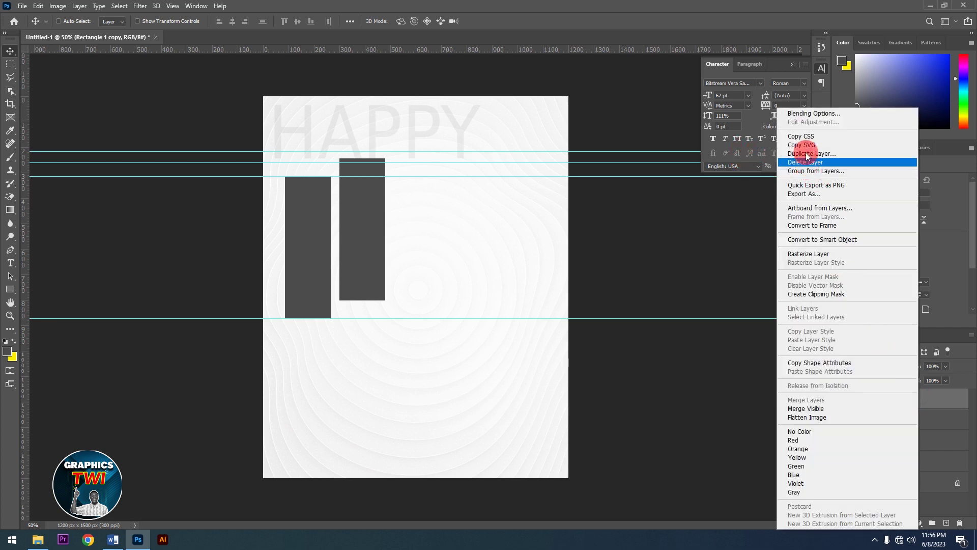
{"action": "left_click", "coordinate": [808, 153]}
{"action": "left_click", "coordinate": [408, 142]}
{"action": "left_click_drag", "start_coordinate": [387, 221], "coordinate": [427, 212]}
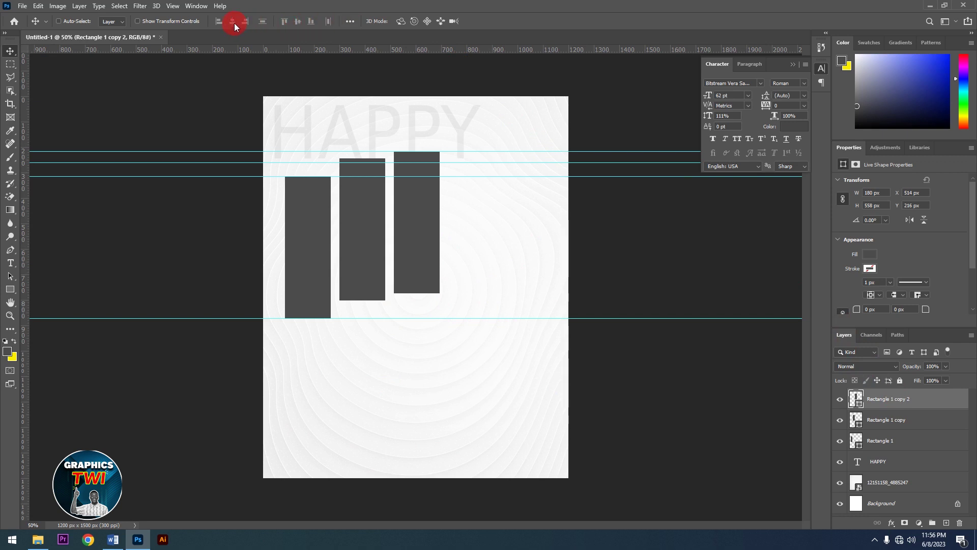
Step: Clear all guides from the canvas and group the three rectangle layers
{"action": "left_click", "coordinate": [140, 6]}
{"action": "mouse_move", "coordinate": [173, 6]}
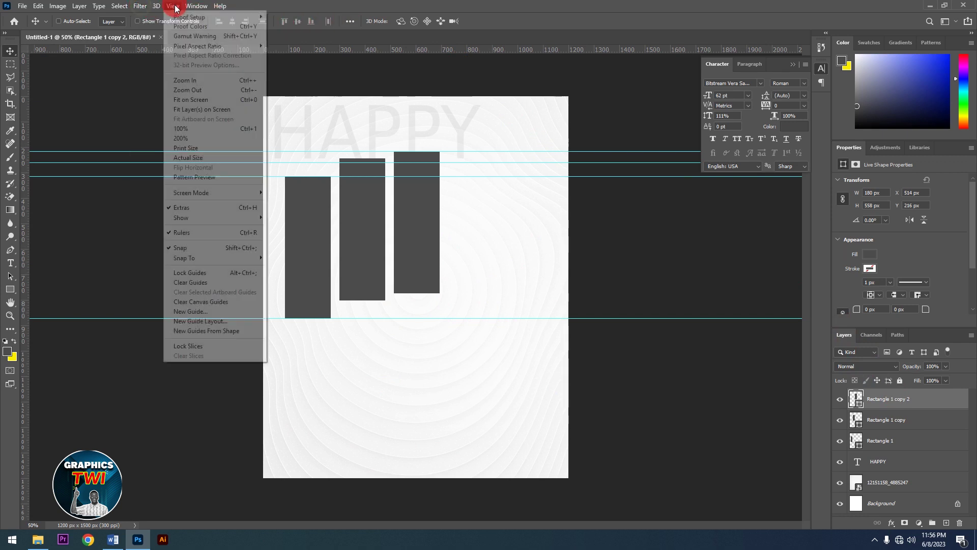
{"action": "left_click", "coordinate": [196, 282]}
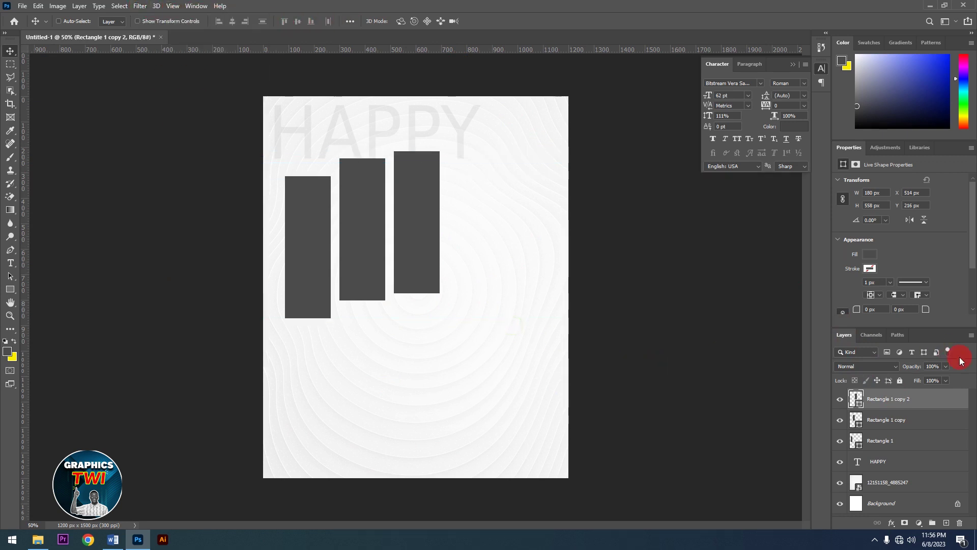
{"action": "left_click", "coordinate": [886, 439], "text": "shift"}
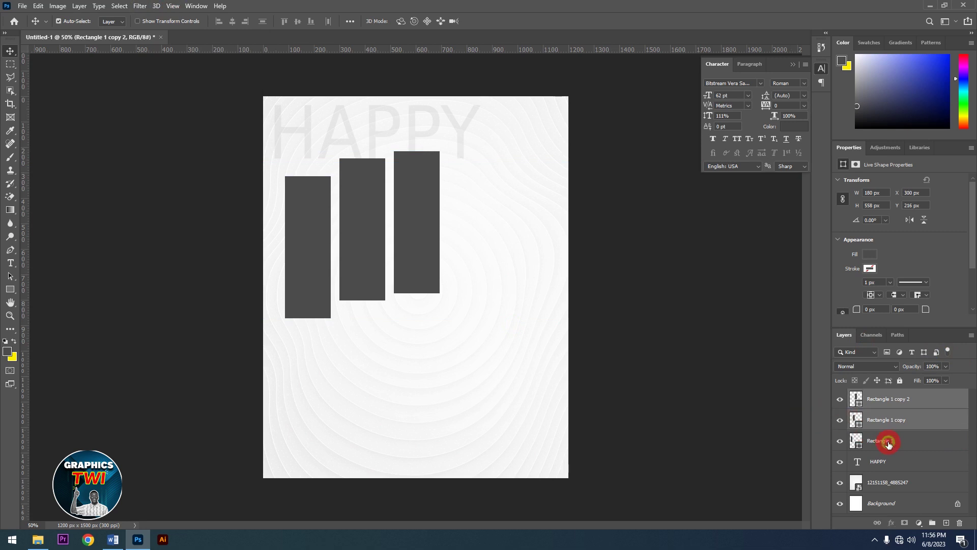
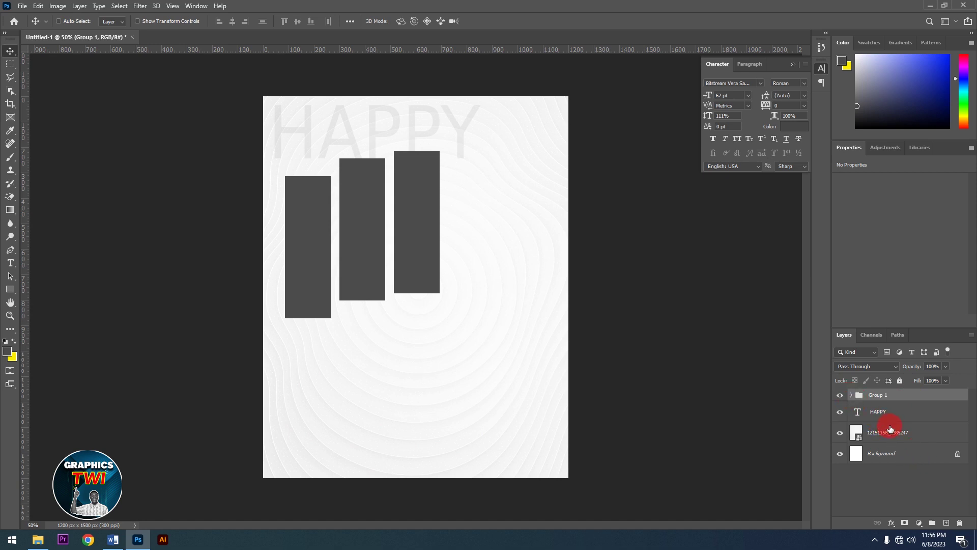
Step: Nudge the middle rectangle inside the group left to X 288 px, narrowing its gap to the first rectangle
{"action": "left_click", "coordinate": [850, 396]}
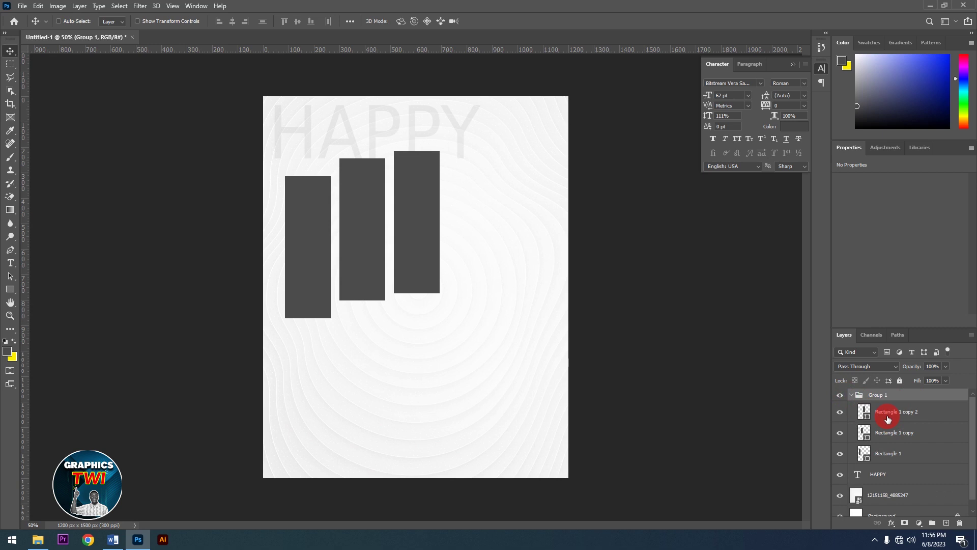
{"action": "left_click", "coordinate": [895, 438]}
{"action": "key", "text": "Left"}
{"action": "key", "text": "Left"}
{"action": "key", "text": "Left"}
{"action": "key", "text": "Left"}
{"action": "key", "text": "Left"}
{"action": "key", "text": "Left"}
{"action": "key", "text": "Left"}
{"action": "key", "text": "Left"}
{"action": "key", "text": "Left"}
{"action": "key", "text": "Left"}
{"action": "key", "text": "Left"}
{"action": "key", "text": "Left"}
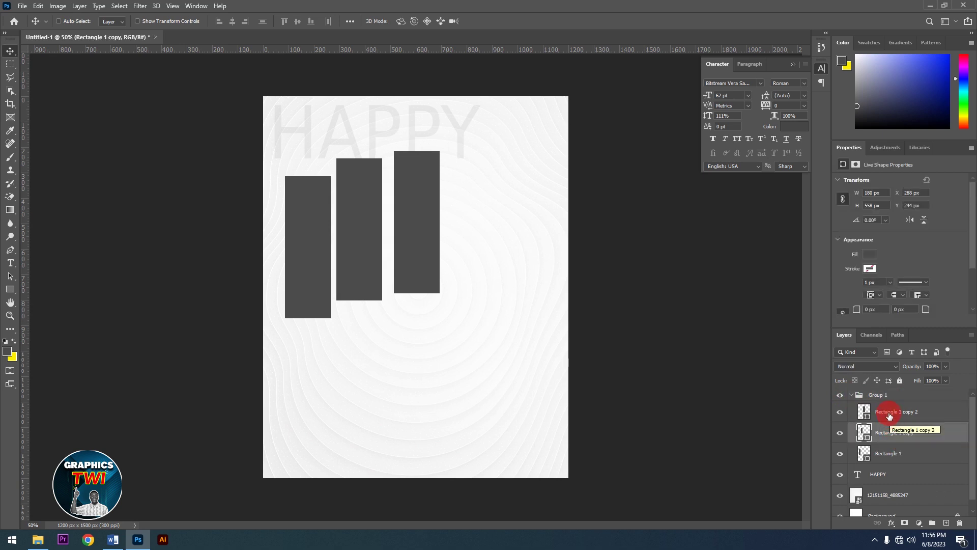
Step: Nudge the third rectangle left to X 496 px, closer to the middle rectangle
{"action": "left_click", "coordinate": [888, 412]}
{"action": "key", "text": "Left"}
{"action": "key", "text": "Left"}
{"action": "key", "text": "Left"}
{"action": "key", "text": "Left"}
{"action": "key", "text": "Left"}
{"action": "key", "text": "Left"}
{"action": "key", "text": "Left"}
{"action": "key", "text": "Left"}
{"action": "key", "text": "Left"}
{"action": "key", "text": "Left"}
{"action": "key", "text": "Left"}
{"action": "key", "text": "Left"}
{"action": "key", "text": "Left"}
{"action": "key", "text": "Left"}
{"action": "key", "text": "Left"}
{"action": "key", "text": "Left"}
{"action": "key", "text": "Left"}
{"action": "key", "text": "Left"}
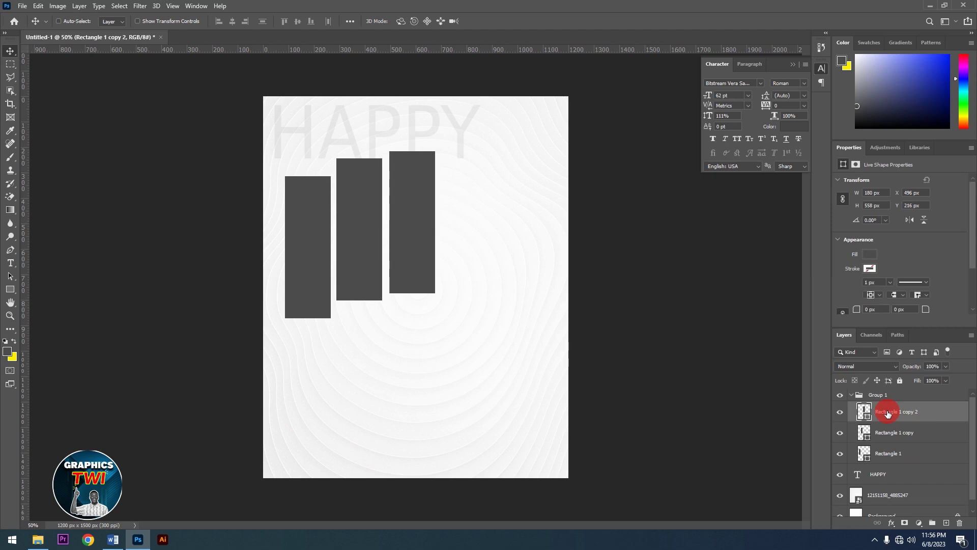
Step: Convert the group of three rectangles to a smart object
{"action": "left_click", "coordinate": [853, 397]}
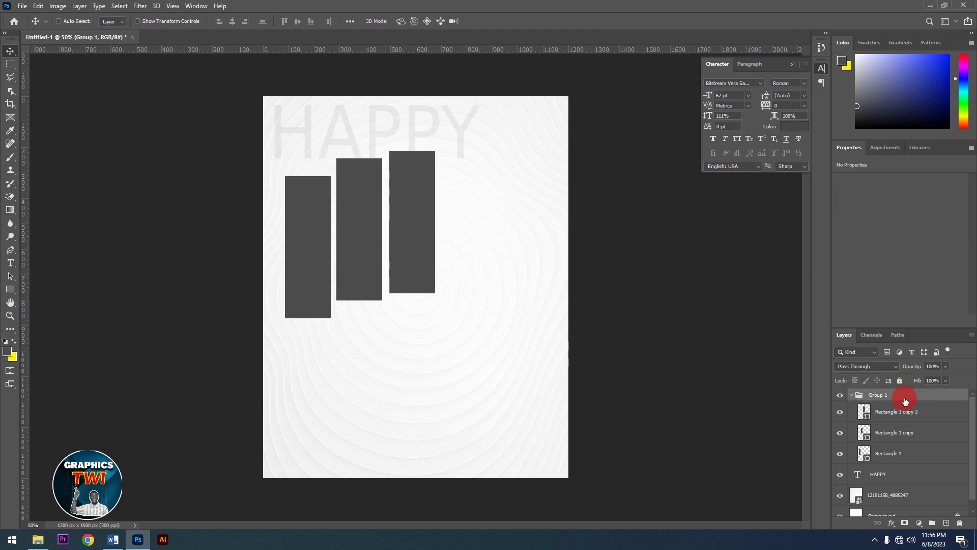
{"action": "right_click", "coordinate": [903, 399]}
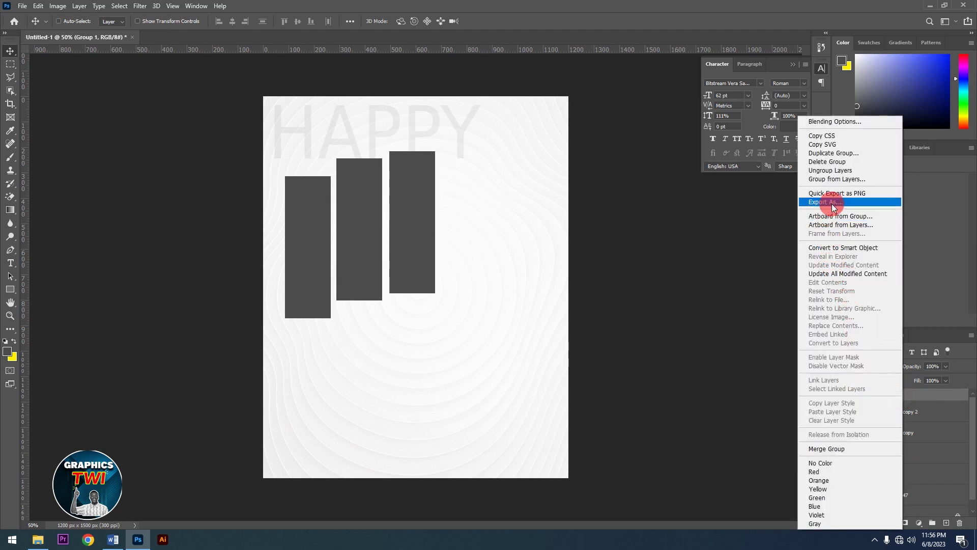
{"action": "left_click", "coordinate": [844, 250]}
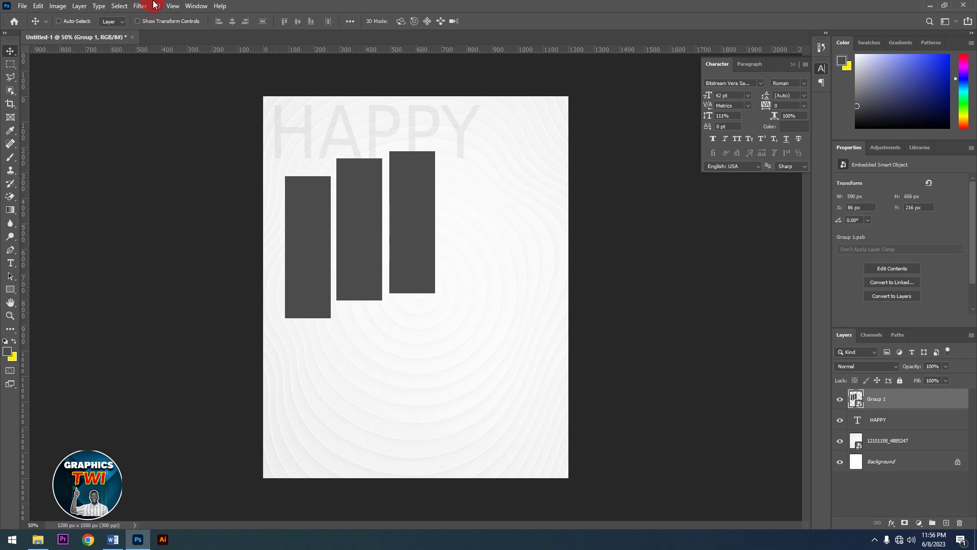
Step: Apply a slight Gaussian Blur to the rectangles' smart object to soften their edges
{"action": "left_click", "coordinate": [136, 12]}
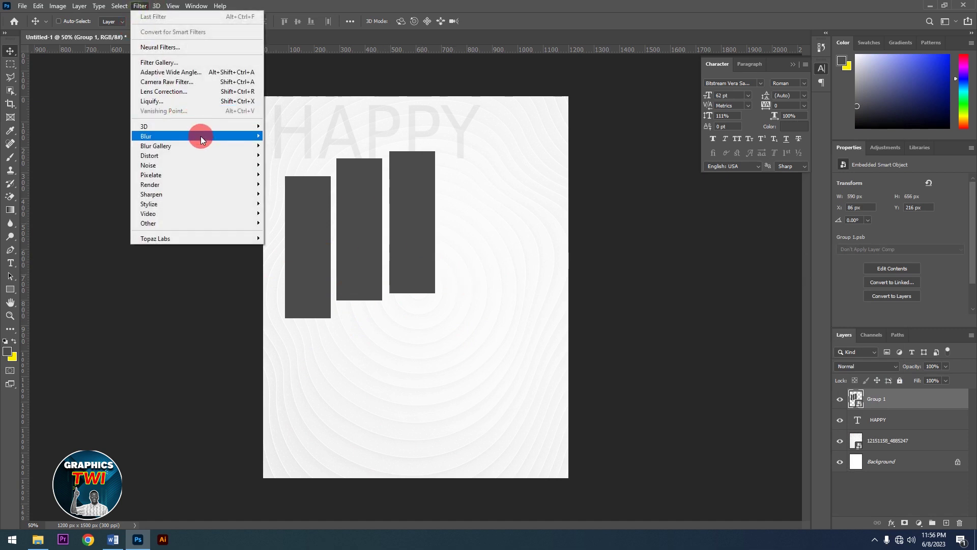
{"action": "mouse_move", "coordinate": [201, 138]}
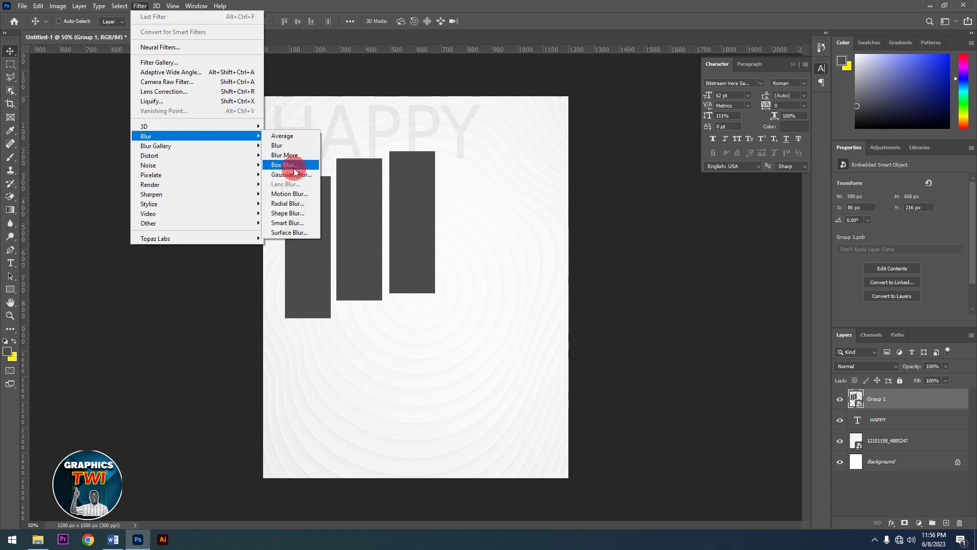
{"action": "left_click", "coordinate": [288, 175]}
{"action": "left_click_drag", "start_coordinate": [451, 500], "coordinate": [426, 502]}
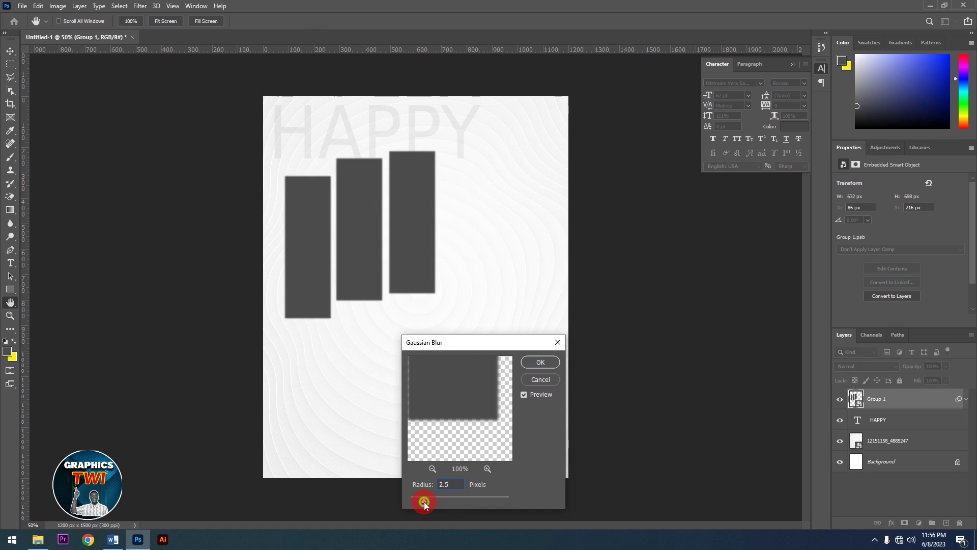
{"action": "left_click", "coordinate": [530, 378]}
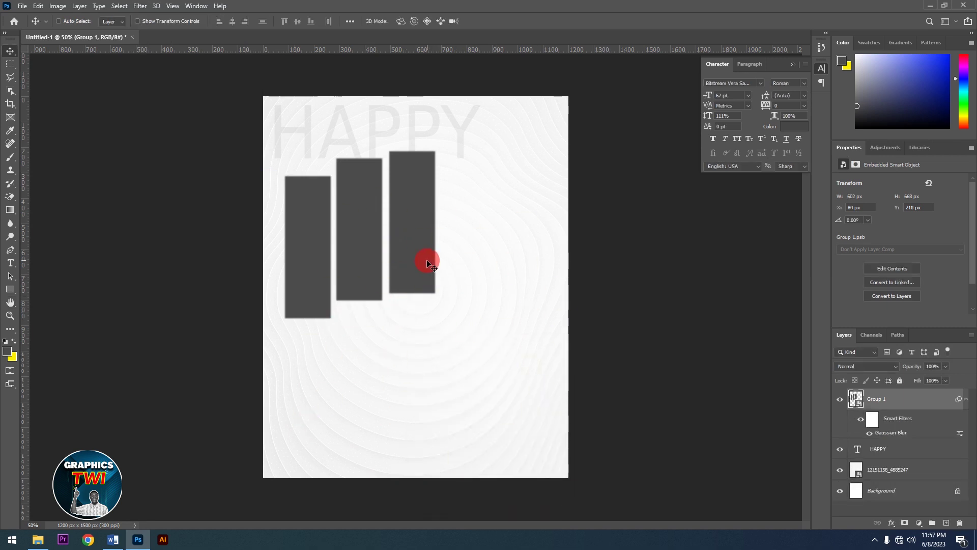
Step: Scale the rectangles' smart object to about 121% and move it up and right, overlapping the faint HAPPY text
{"action": "key", "text": "ctrl+t"}
{"action": "left_click", "coordinate": [501, 210]}
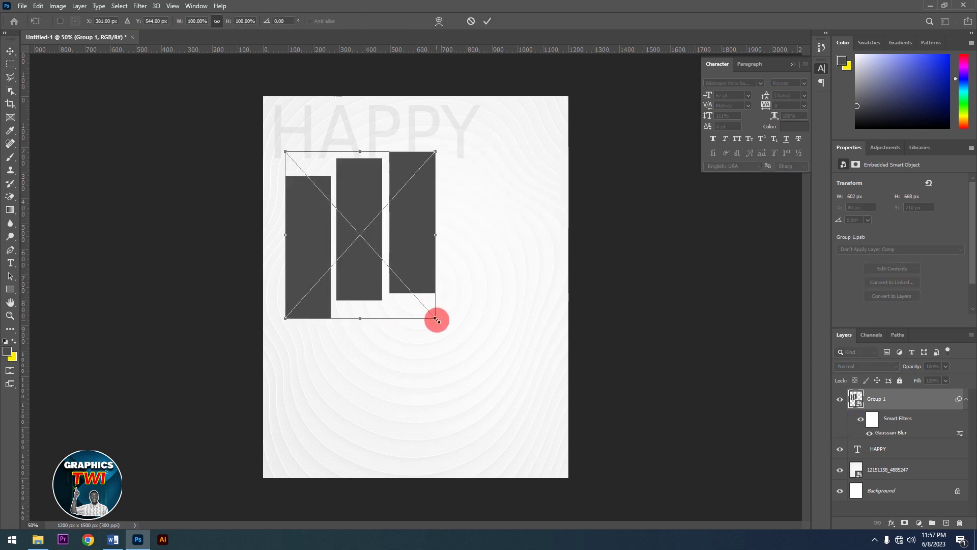
{"action": "left_click_drag", "start_coordinate": [435, 319], "coordinate": [458, 330]}
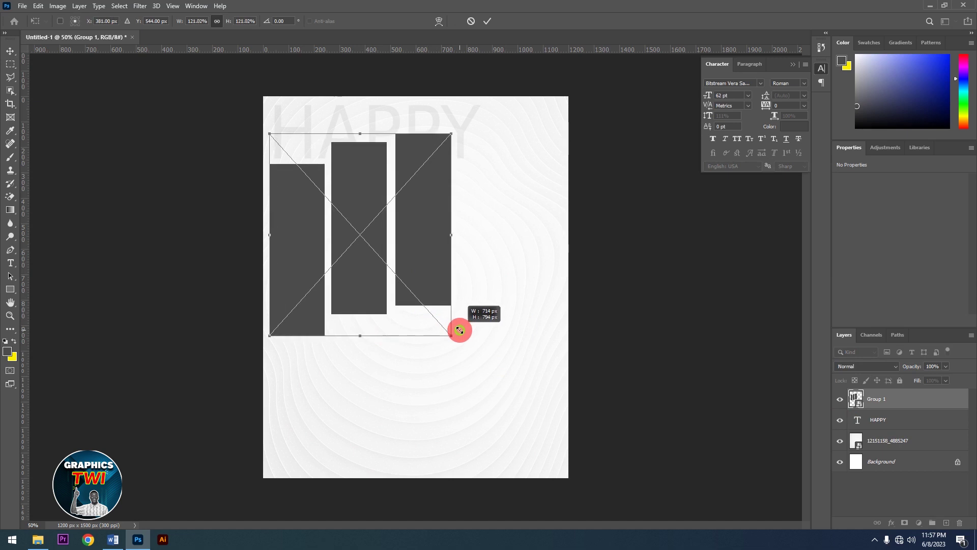
{"action": "left_click_drag", "start_coordinate": [432, 271], "coordinate": [450, 240]}
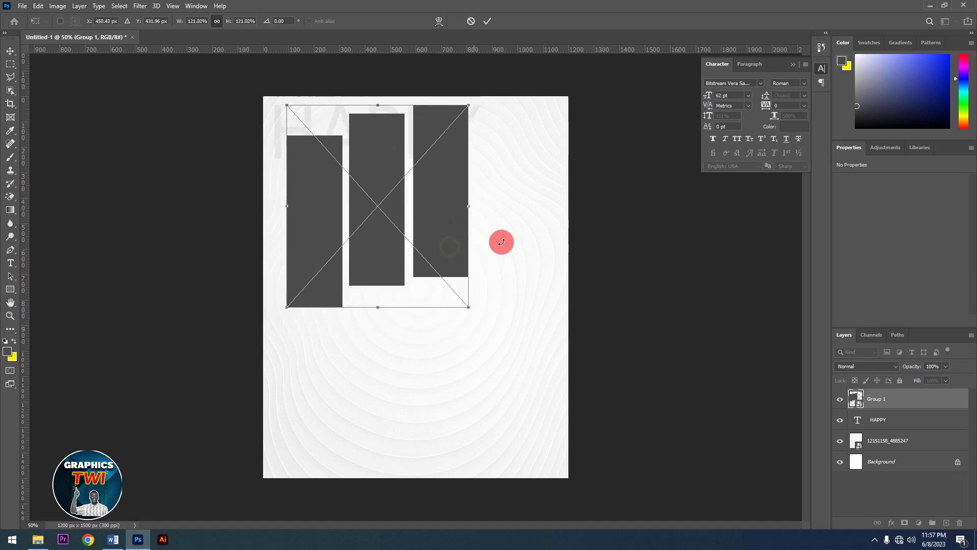
{"action": "left_click", "coordinate": [487, 24]}
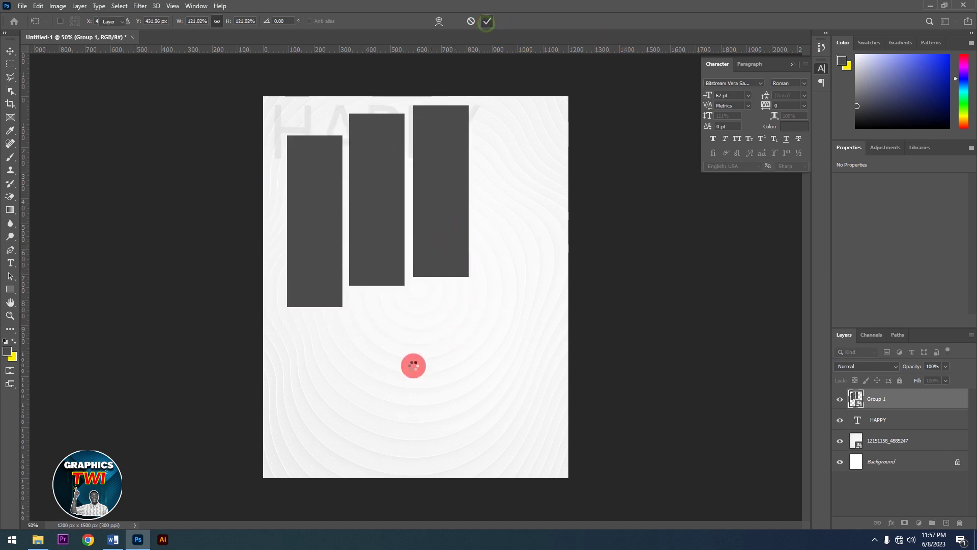
Step: Place the WOMAN photo from the file explorer into the flyer, scaled to about 76% and covering the three rectangles
{"action": "left_click", "coordinate": [37, 539]}
{"action": "left_click_drag", "start_coordinate": [684, 293], "coordinate": [443, 171]}
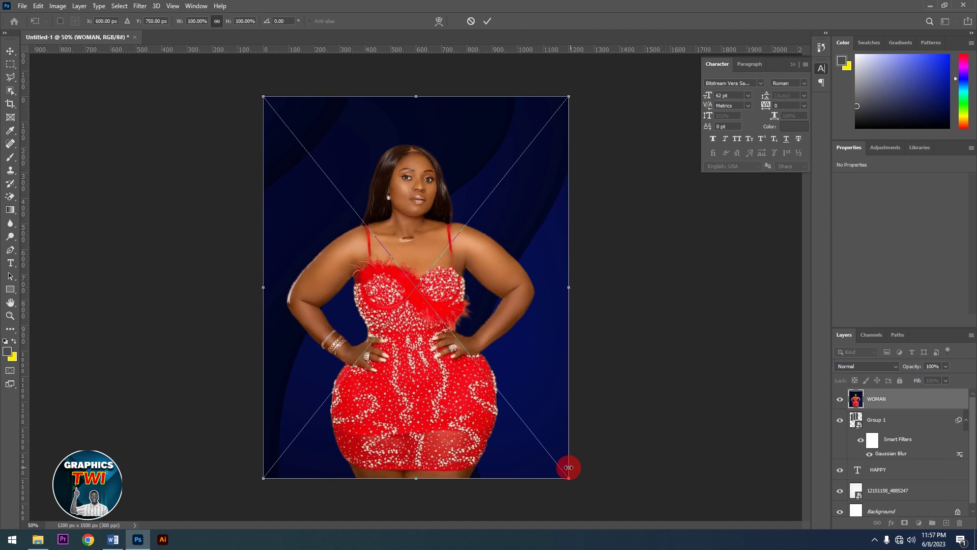
{"action": "left_click_drag", "start_coordinate": [567, 477], "coordinate": [486, 315]}
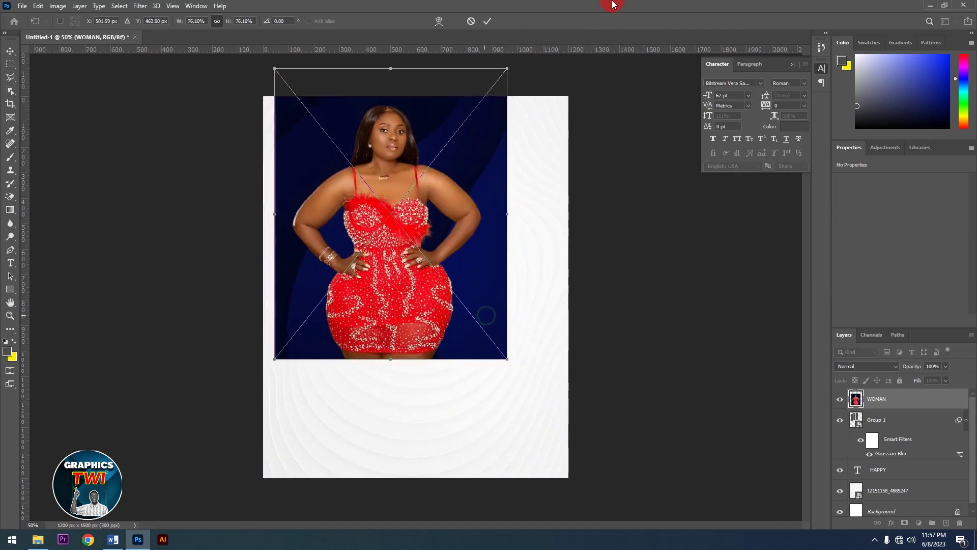
{"action": "left_click", "coordinate": [488, 21]}
Step: Clip the WOMAN photo to the rectangles and shift it to about X 20 px, Y -51 px to frame the woman
{"action": "right_click", "coordinate": [916, 398]}
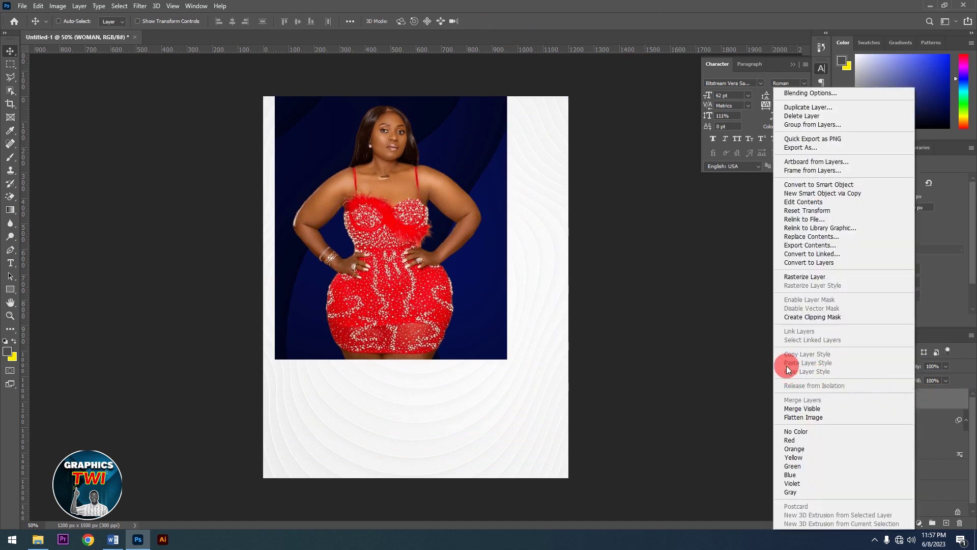
{"action": "left_click", "coordinate": [833, 316]}
{"action": "left_click_drag", "start_coordinate": [447, 180], "coordinate": [442, 197]}
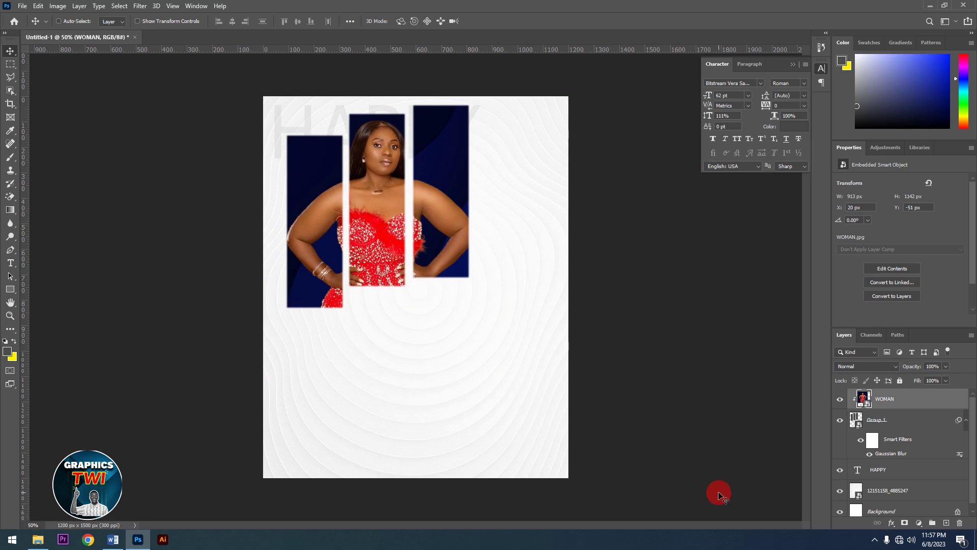
Step: Transform the WOMAN photo and rectangles together, scaling them to about 109% and centring them near X 542 px, Y 562 px
{"action": "left_click", "coordinate": [901, 424], "text": "shift"}
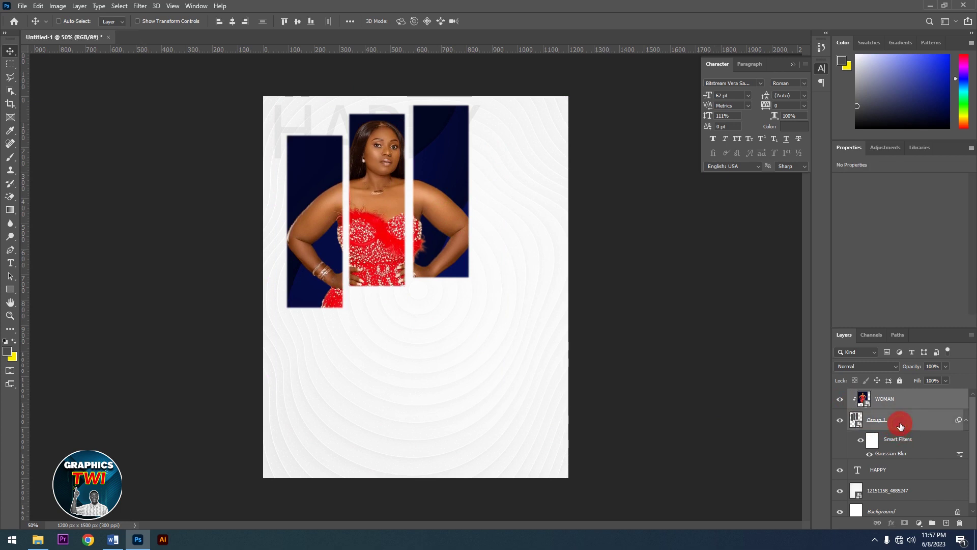
{"action": "key", "text": "ctrl+t"}
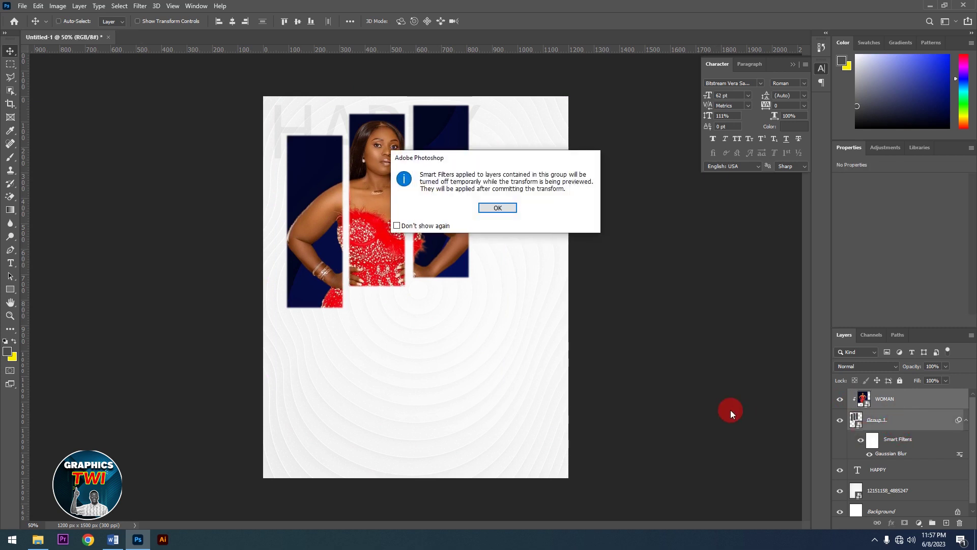
{"action": "left_click", "coordinate": [487, 209]}
{"action": "left_click_drag", "start_coordinate": [500, 376], "coordinate": [526, 395]}
{"action": "mouse_move", "coordinate": [472, 250]}
{"action": "left_mouse_down"}
{"action": "mouse_move", "coordinate": [487, 273]}
{"action": "mouse_move", "coordinate": [487, 257]}
{"action": "left_mouse_up"}
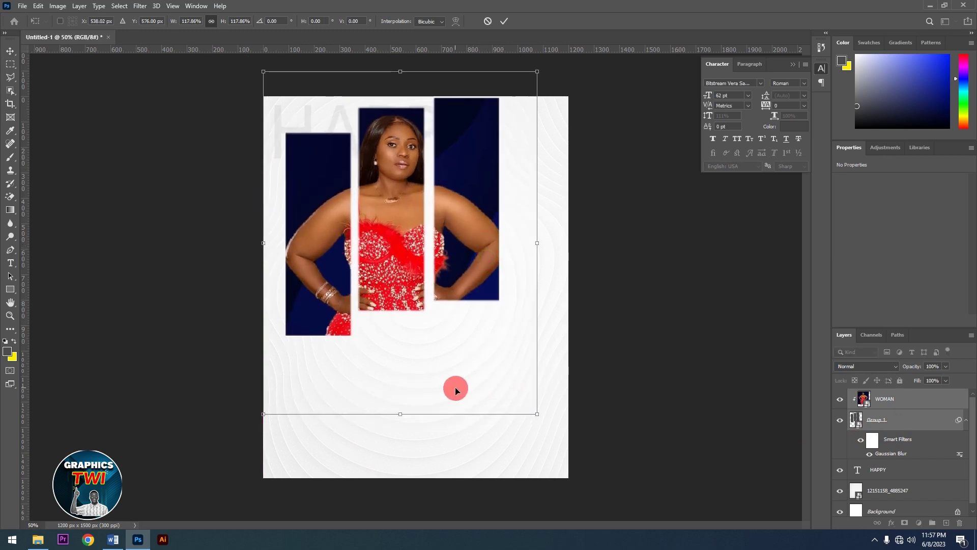
{"action": "left_click_drag", "start_coordinate": [536, 413], "coordinate": [539, 395]}
{"action": "left_click_drag", "start_coordinate": [498, 261], "coordinate": [491, 257]}
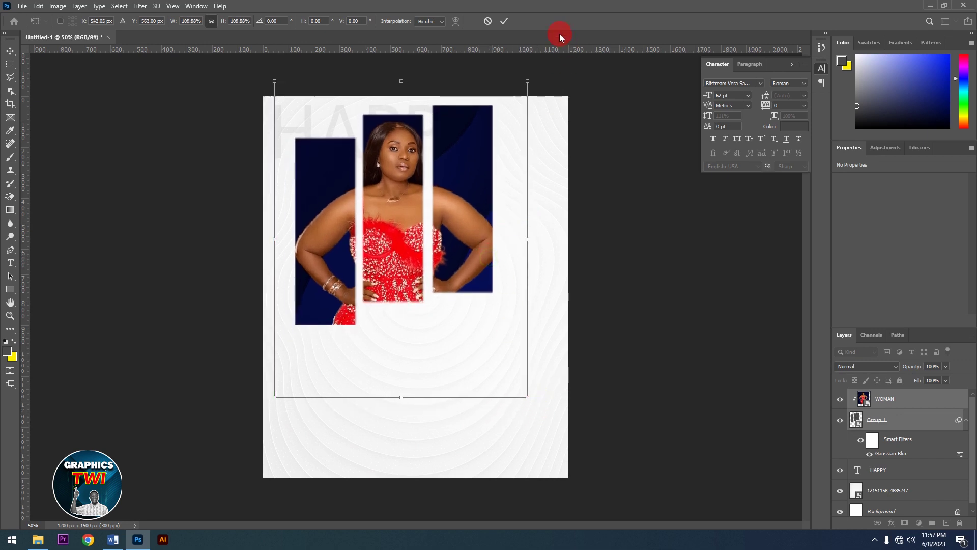
{"action": "left_click", "coordinate": [504, 22]}
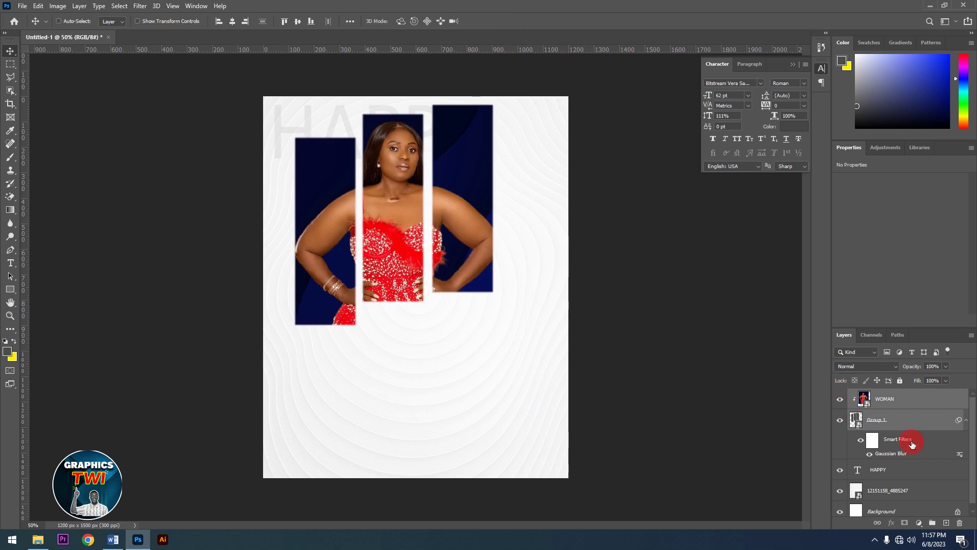
Step: Add the text HAPPY above the WOMAN layer, placing it on the canvas just below the clipped photo
{"action": "left_click", "coordinate": [896, 401]}
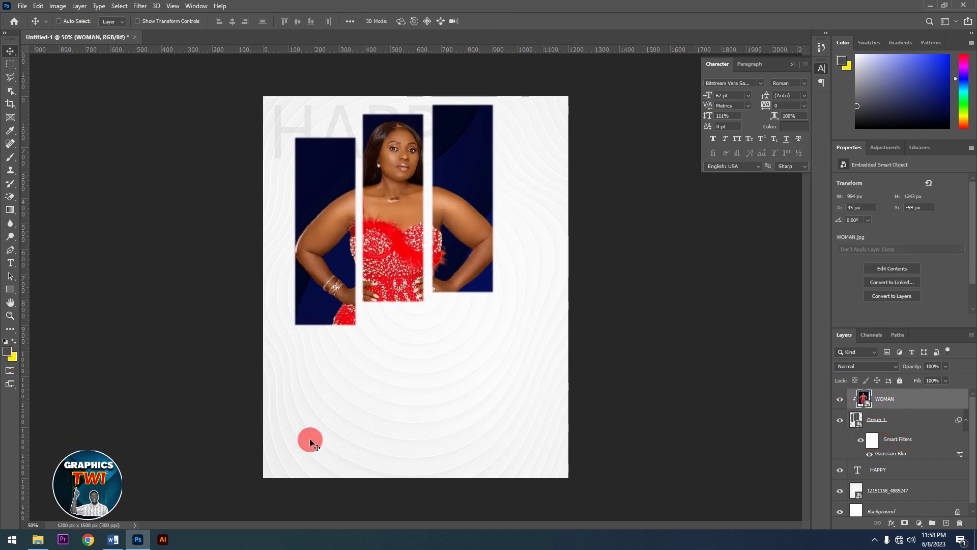
{"action": "left_click", "coordinate": [14, 265]}
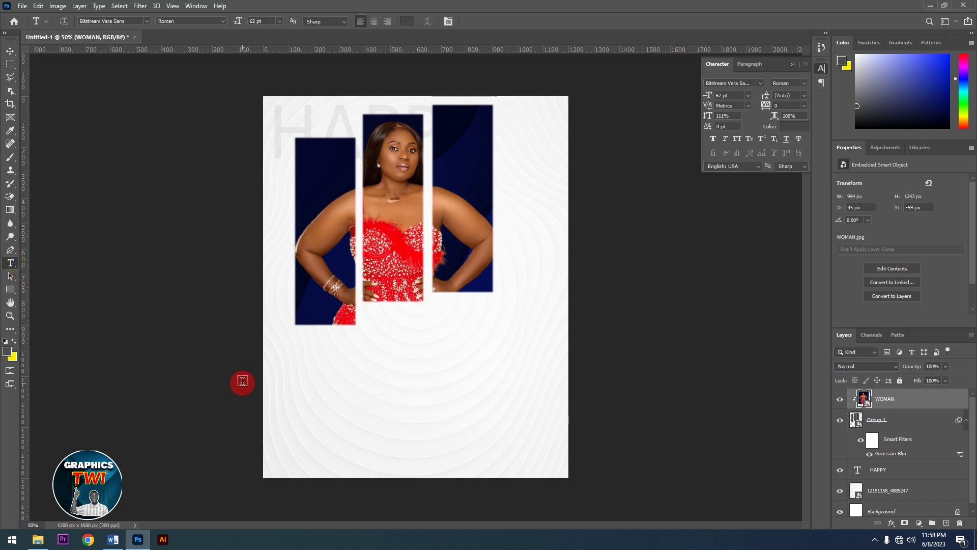
{"action": "left_click", "coordinate": [307, 391]}
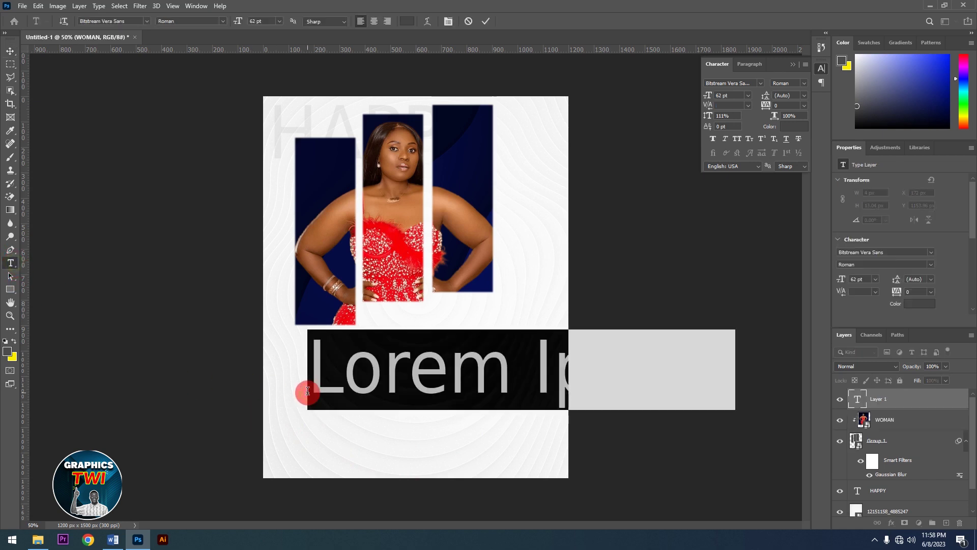
{"action": "type", "text": "HAPP"}
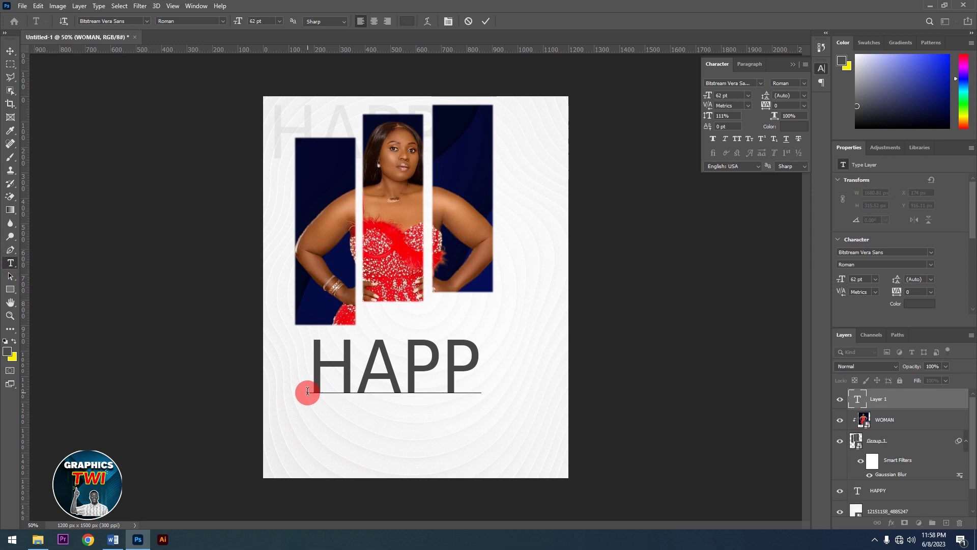
{"action": "type", "text": "Y"}
Step: Recolor the new HAPPY text below the photo to dark navy blue #050c43
{"action": "key", "text": "ctrl+a"}
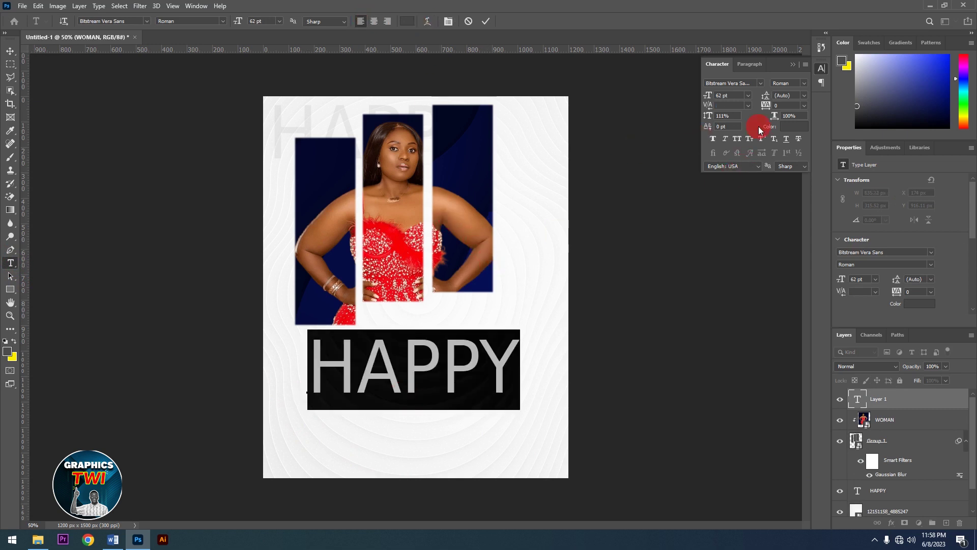
{"action": "left_click", "coordinate": [788, 127]}
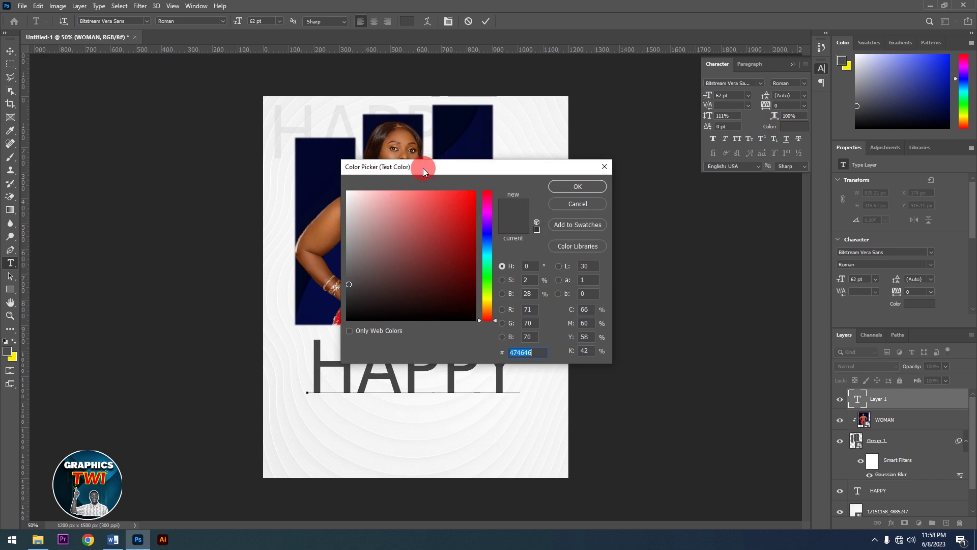
{"action": "left_click", "coordinate": [346, 271]}
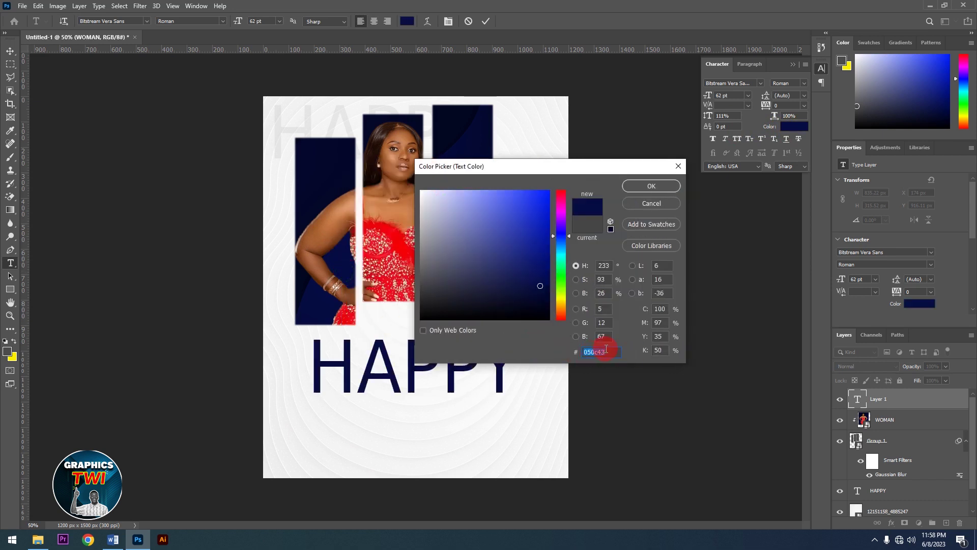
{"action": "left_click", "coordinate": [654, 185]}
Step: Change the font of the navy HAPPY text below the photo to Sequel Sans Bold Head
{"action": "left_click", "coordinate": [746, 83]}
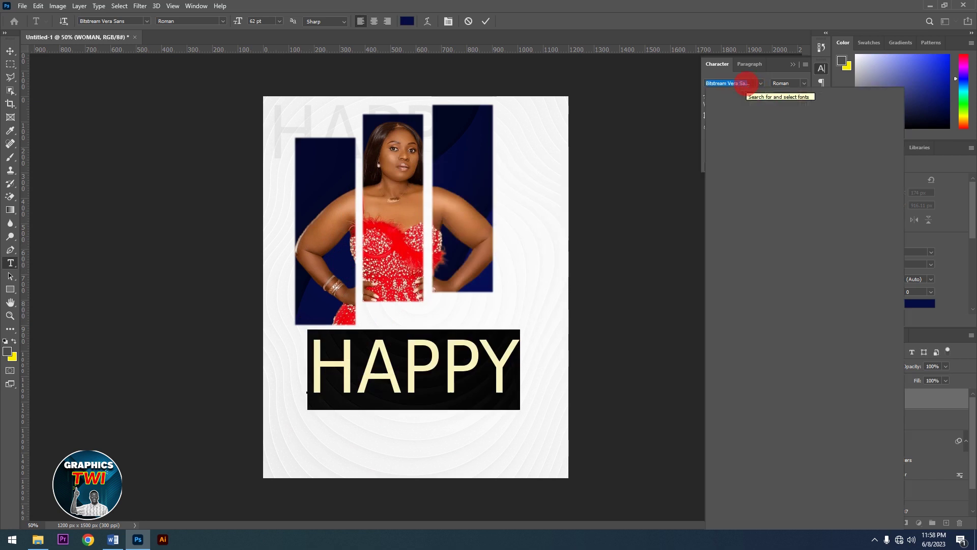
{"action": "type", "text": "SEQL"}
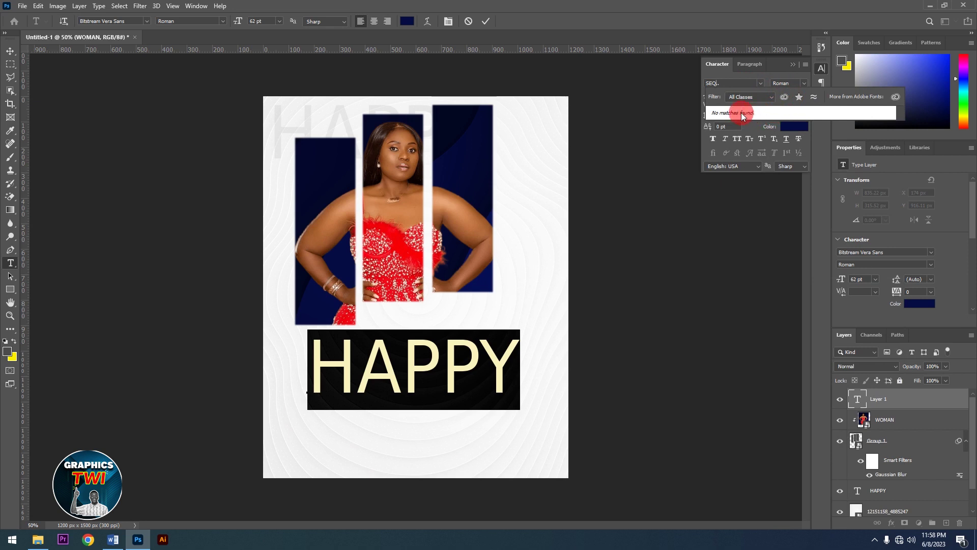
{"action": "left_click", "coordinate": [728, 80]}
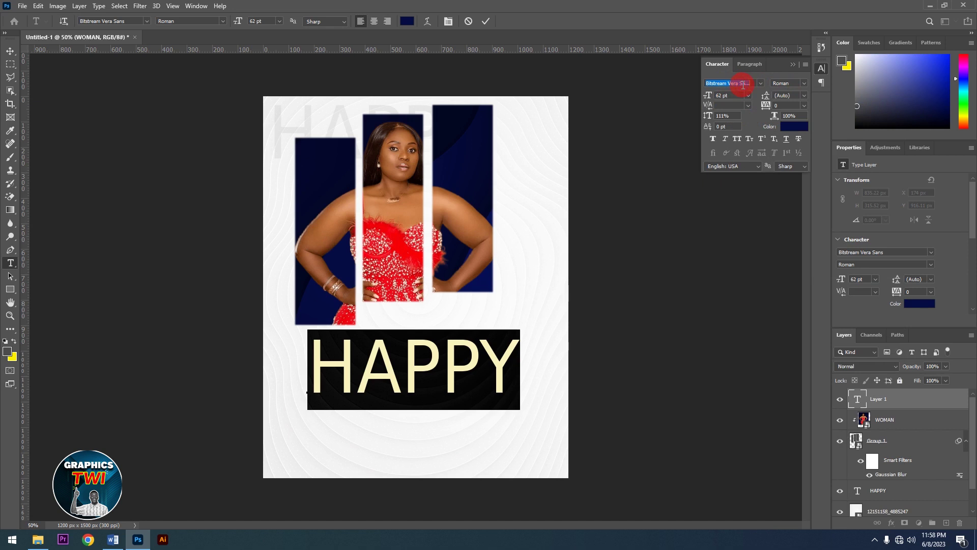
{"action": "type", "text": "SEQ"}
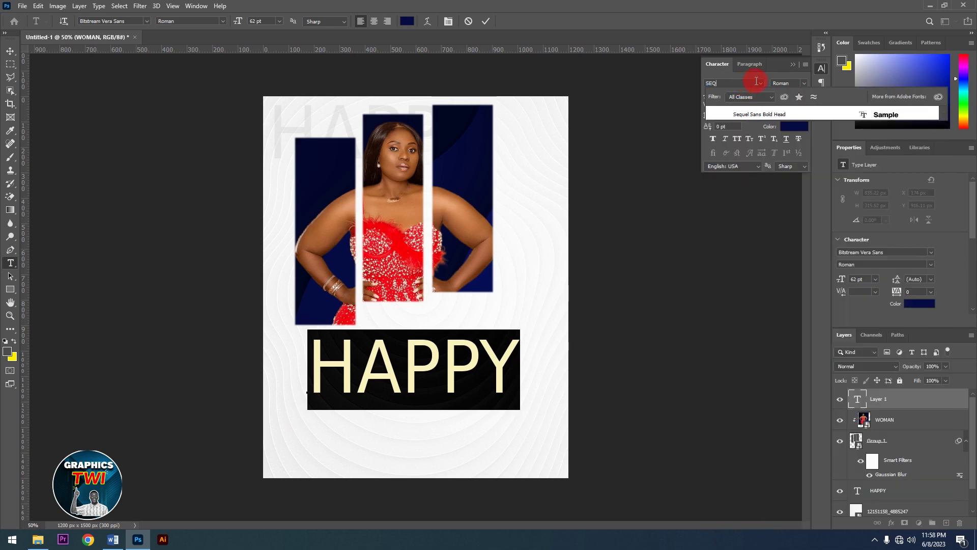
{"action": "left_click", "coordinate": [774, 111]}
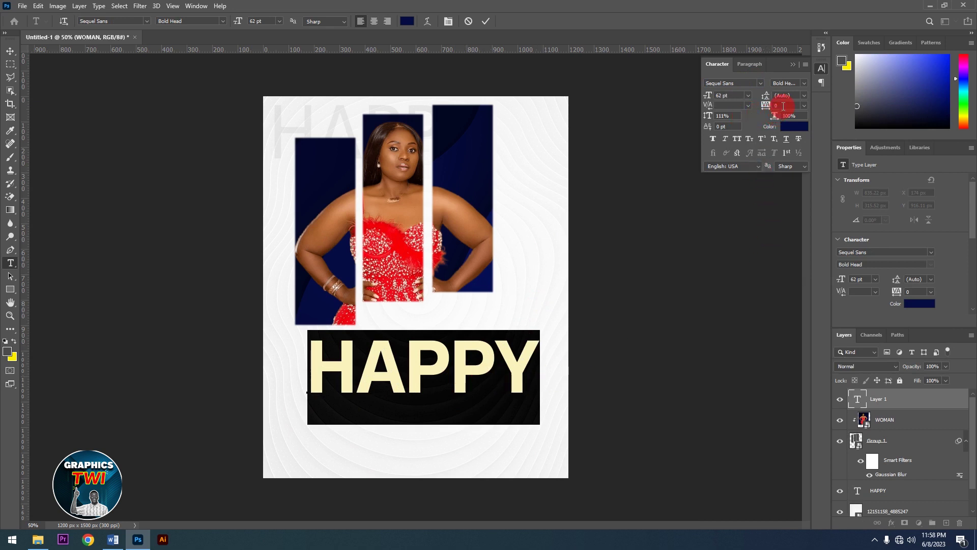
Step: Reduce the navy HAPPY text to 51 pt and move it up and right, beneath the middle and right photo rectangles
{"action": "left_click", "coordinate": [733, 95]}
{"action": "scroll", "coordinate": [733, 94], "scroll_direction": "down", "scroll_amount": 7}
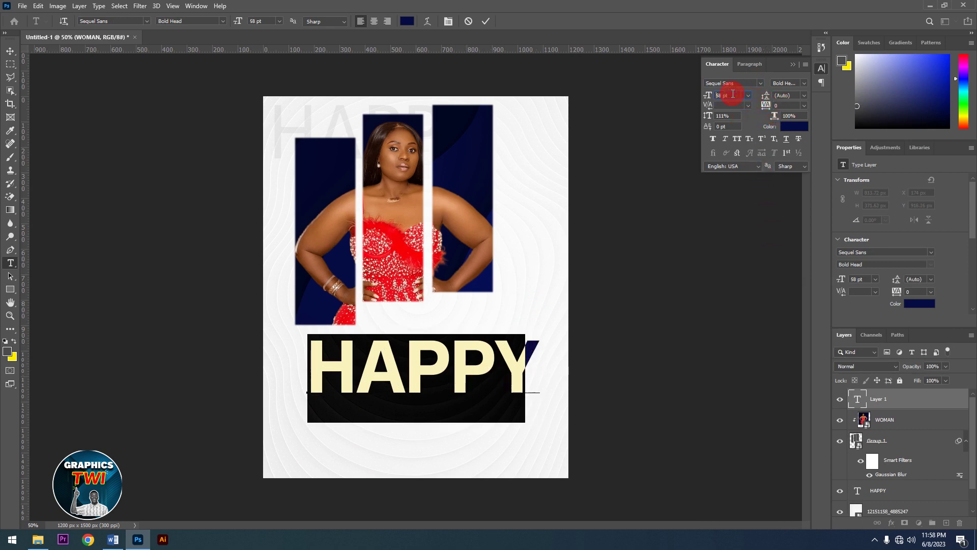
{"action": "scroll", "coordinate": [733, 94], "scroll_direction": "down", "scroll_amount": 3}
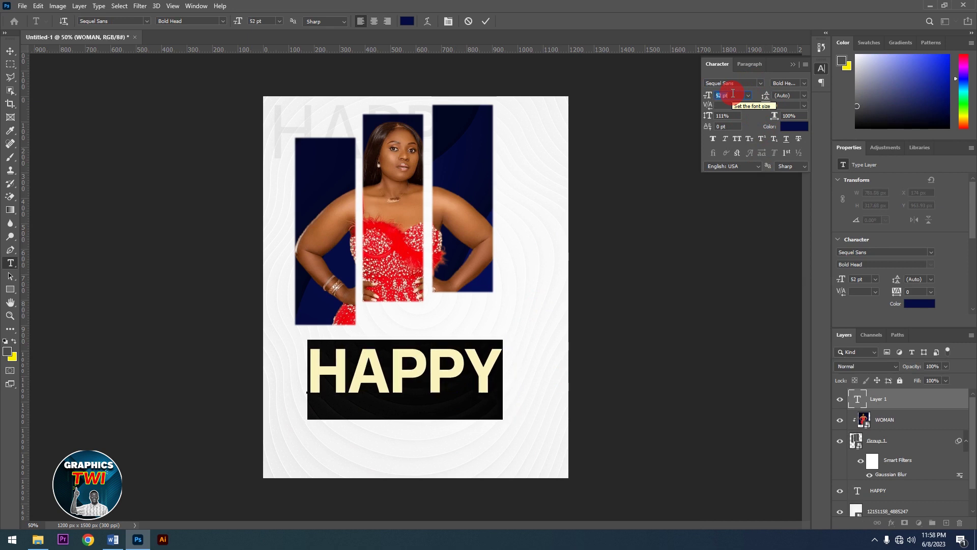
{"action": "scroll", "coordinate": [733, 95], "scroll_direction": "down", "scroll_amount": 1}
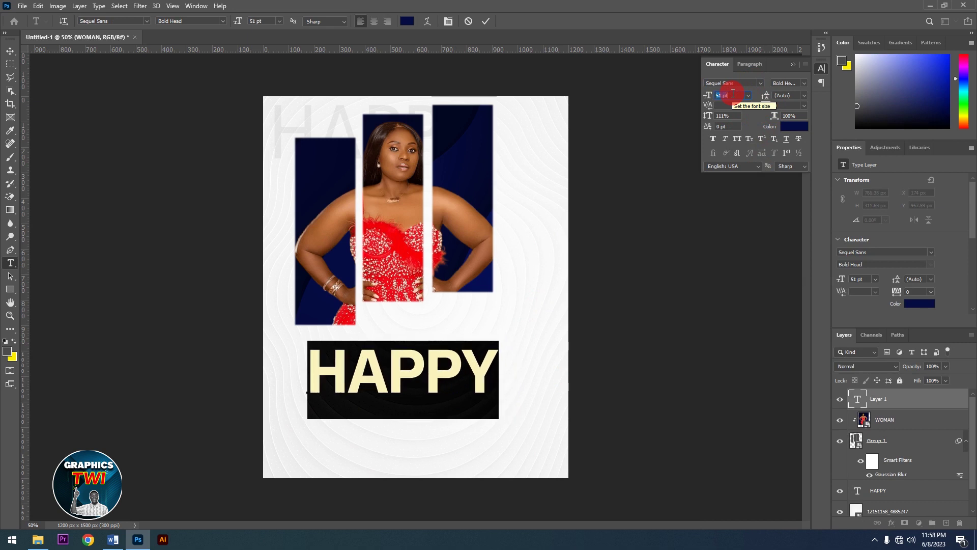
{"action": "left_click", "coordinate": [486, 22]}
{"action": "left_click", "coordinate": [9, 50]}
{"action": "left_click_drag", "start_coordinate": [418, 390], "coordinate": [527, 360]}
Step: Reduce the navy HAPPY text to 36 pt and position it under the right photo rectangle, at about X 639 px, Y 820 px
{"action": "left_click", "coordinate": [854, 400]}
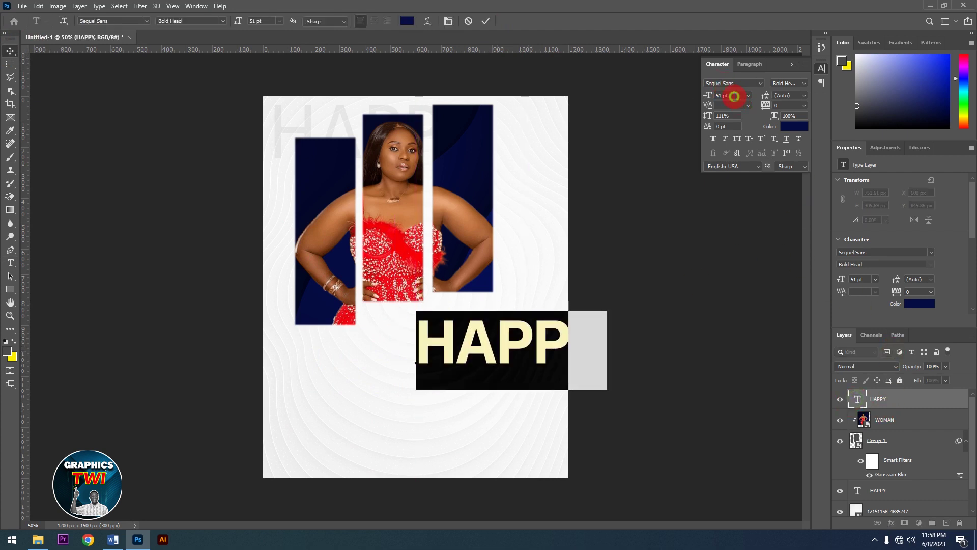
{"action": "scroll", "coordinate": [735, 97], "scroll_direction": "down", "scroll_amount": 1}
{"action": "scroll", "coordinate": [735, 96], "scroll_direction": "down", "scroll_amount": 11}
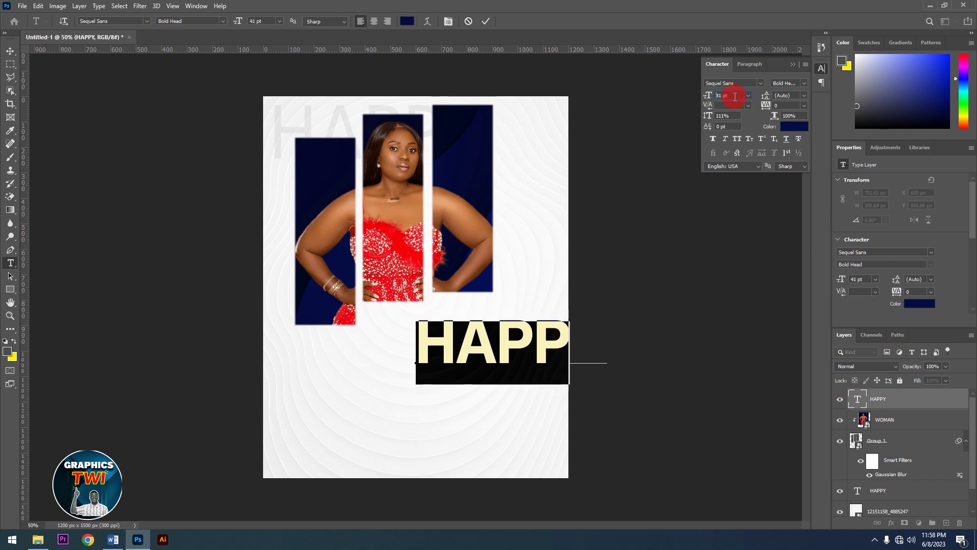
{"action": "scroll", "coordinate": [735, 96], "scroll_direction": "down", "scroll_amount": 3}
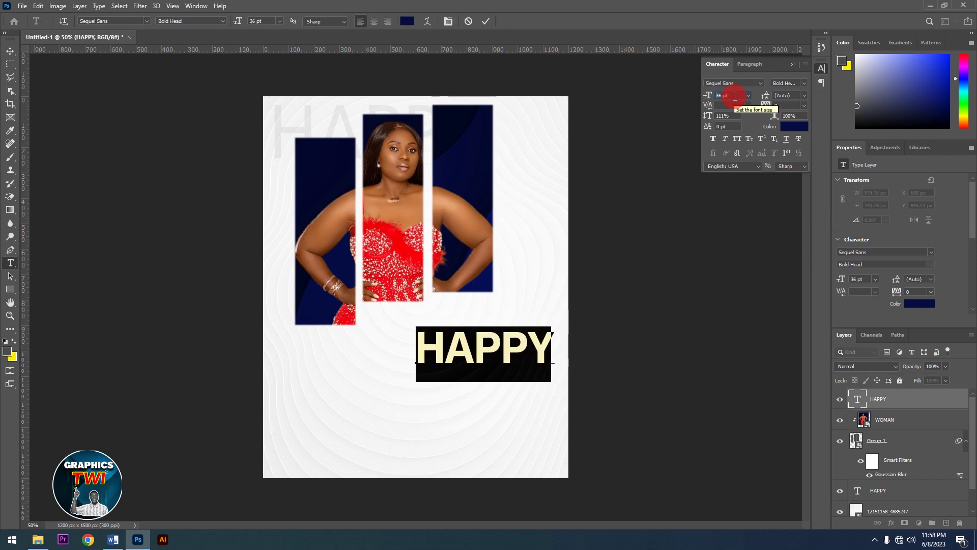
{"action": "left_click", "coordinate": [487, 22]}
{"action": "key", "text": "v"}
{"action": "left_click_drag", "start_coordinate": [458, 338], "coordinate": [469, 320]}
Step: Set the navy HAPPY text's font size to 35 pt
{"action": "left_click", "coordinate": [850, 392]}
{"action": "double_click", "coordinate": [856, 398]}
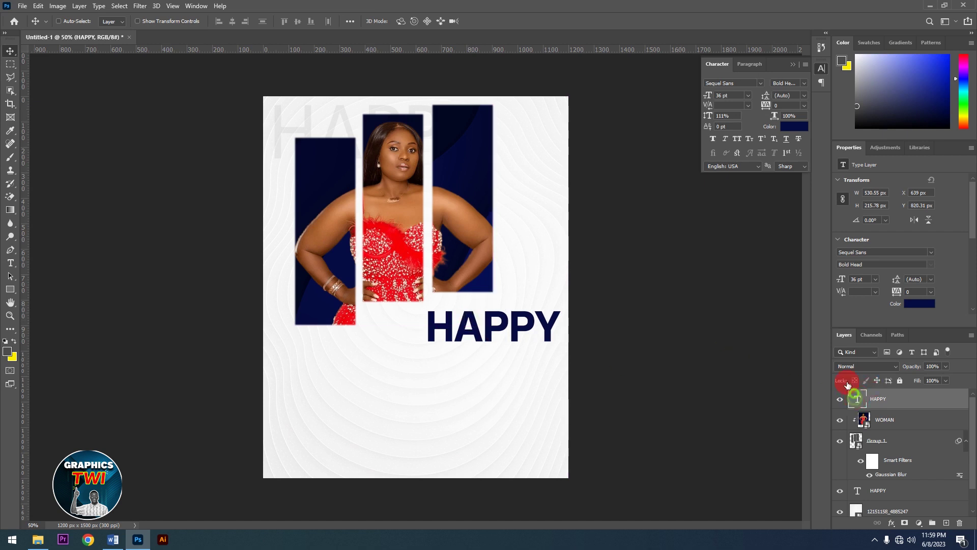
{"action": "left_click", "coordinate": [732, 95]}
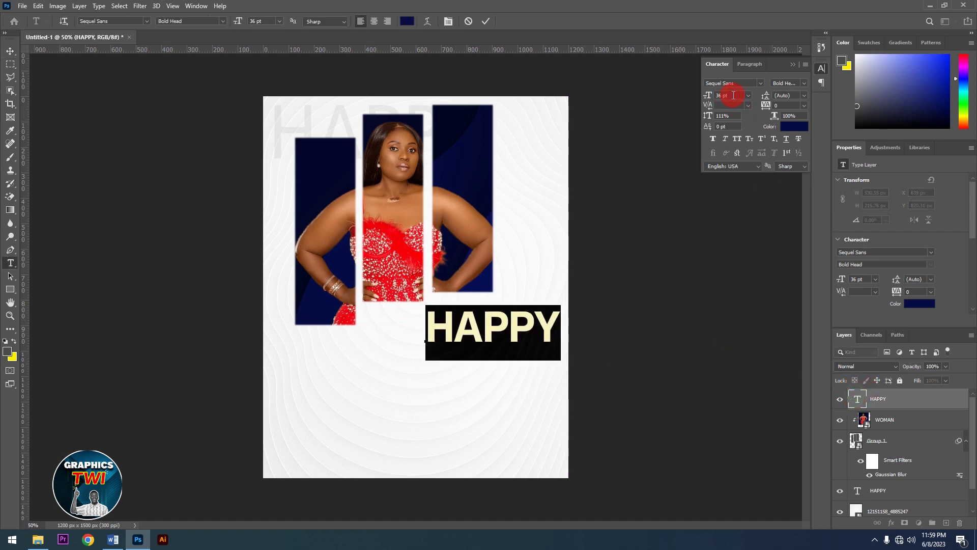
{"action": "left_click", "coordinate": [734, 95]}
{"action": "key", "text": "Down"}
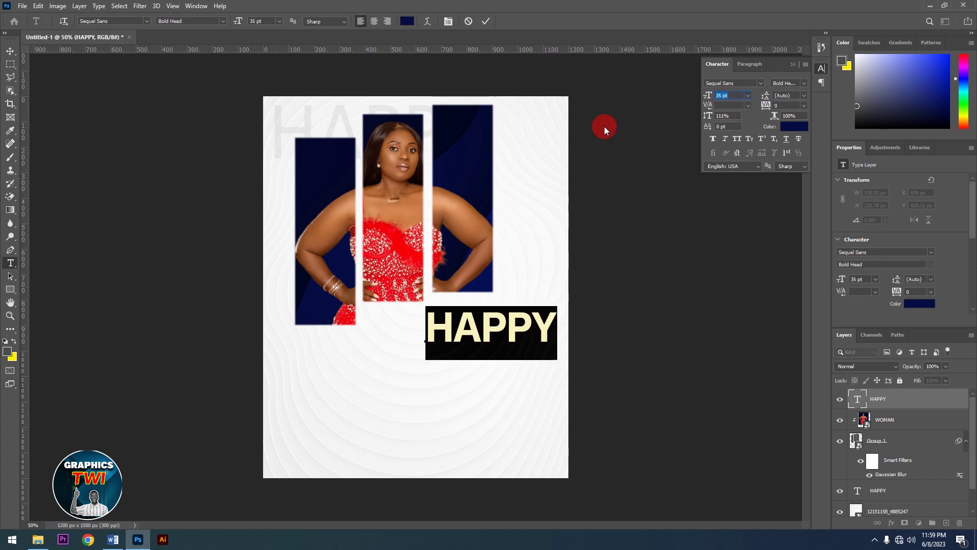
{"action": "left_click", "coordinate": [484, 21]}
{"action": "left_click", "coordinate": [9, 52]}
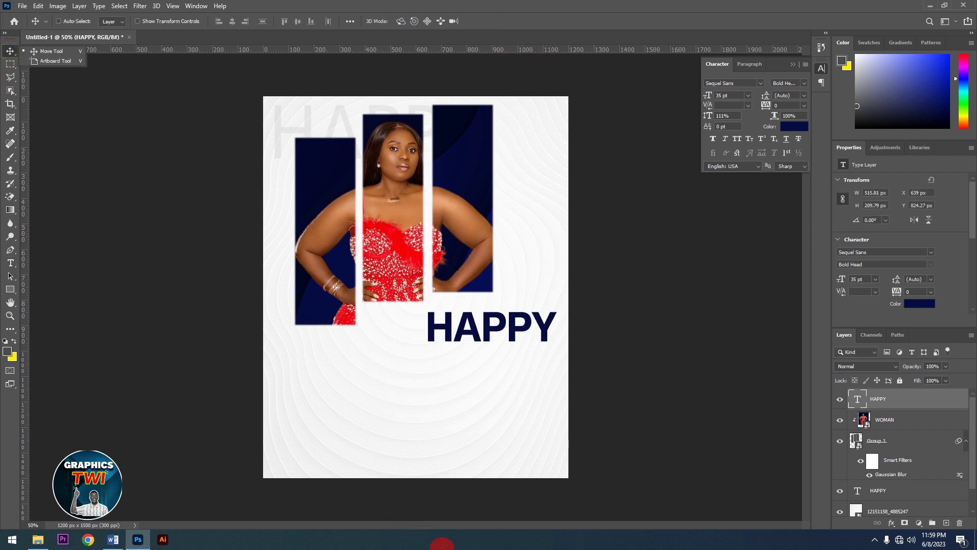
Step: Nudge the navy HAPPY text right and up to about X 659 px, Y 796 px, closer to the right photo rectangle
{"action": "left_click", "coordinate": [901, 423]}
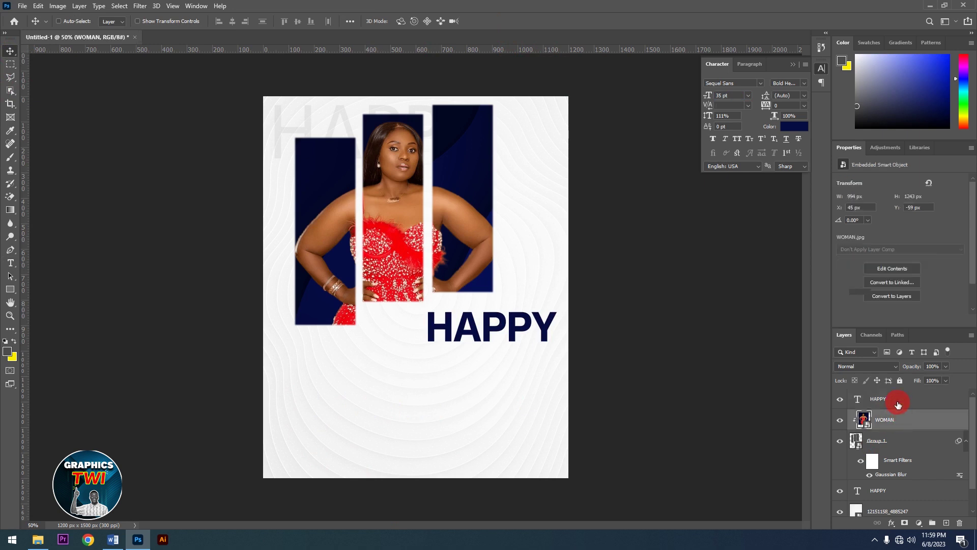
{"action": "left_click", "coordinate": [898, 401]}
{"action": "key", "text": "Right"}
{"action": "key", "text": "Right"}
{"action": "key", "text": "Right"}
{"action": "key", "text": "Right"}
{"action": "key", "text": "Right"}
{"action": "key", "text": "Right"}
{"action": "key", "text": "Right"}
{"action": "key", "text": "Right"}
{"action": "key", "text": "Up"}
{"action": "key", "text": "Up"}
{"action": "key", "text": "Up"}
{"action": "key", "text": "Up"}
{"action": "key", "text": "Up"}
{"action": "key", "text": "Up"}
{"action": "key", "text": "Up"}
{"action": "key", "text": "Up"}
{"action": "key", "text": "Right"}
{"action": "key", "text": "Right"}
{"action": "key", "text": "Right"}
{"action": "key", "text": "Right"}
{"action": "key", "text": "Right"}
{"action": "key", "text": "Right"}
{"action": "key", "text": "Right"}
{"action": "key", "text": "Right"}
{"action": "key", "text": "Right"}
{"action": "key", "text": "Right"}
{"action": "key", "text": "Up"}
{"action": "key", "text": "Up"}
{"action": "key", "text": "Up"}
{"action": "key", "text": "Up"}
{"action": "key", "text": "Up"}
{"action": "key", "text": "Up"}
{"action": "key", "text": "Up"}
{"action": "key", "text": "Up"}
{"action": "key", "text": "Up"}
{"action": "key", "text": "Up"}
{"action": "key", "text": "Up"}
{"action": "key", "text": "Up"}
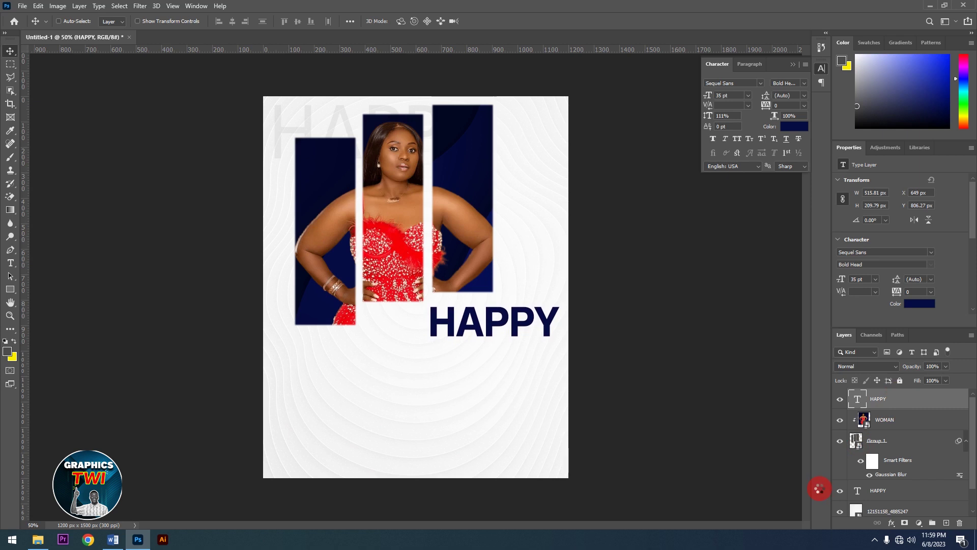
{"action": "key", "text": "Up"}
{"action": "key", "text": "Up"}
{"action": "key", "text": "Up"}
{"action": "key", "text": "Up"}
{"action": "key", "text": "Up"}
{"action": "key", "text": "Up"}
{"action": "key", "text": "Up"}
{"action": "key", "text": "Up"}
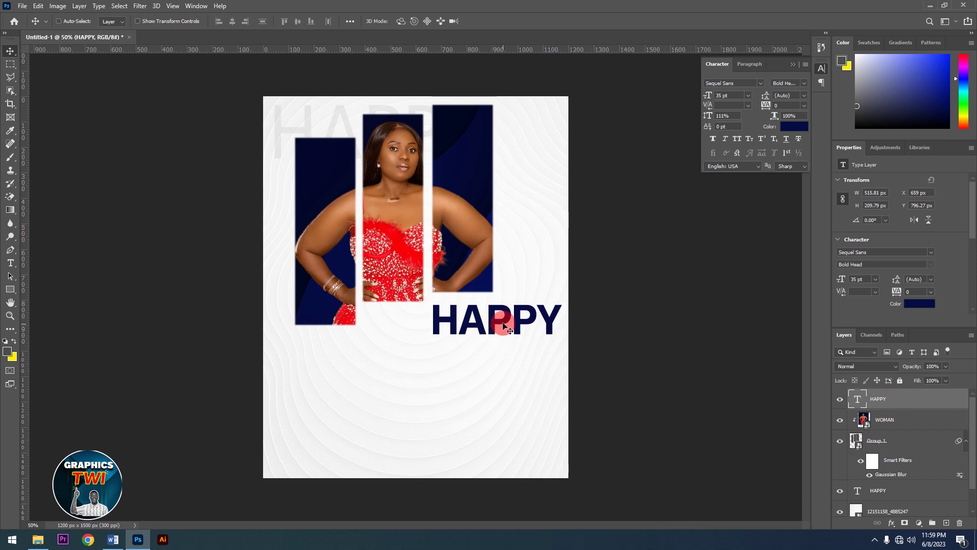
Step: Add the text BIRTHDAY as a new text layer below the navy HAPPY text
{"action": "left_click", "coordinate": [10, 263]}
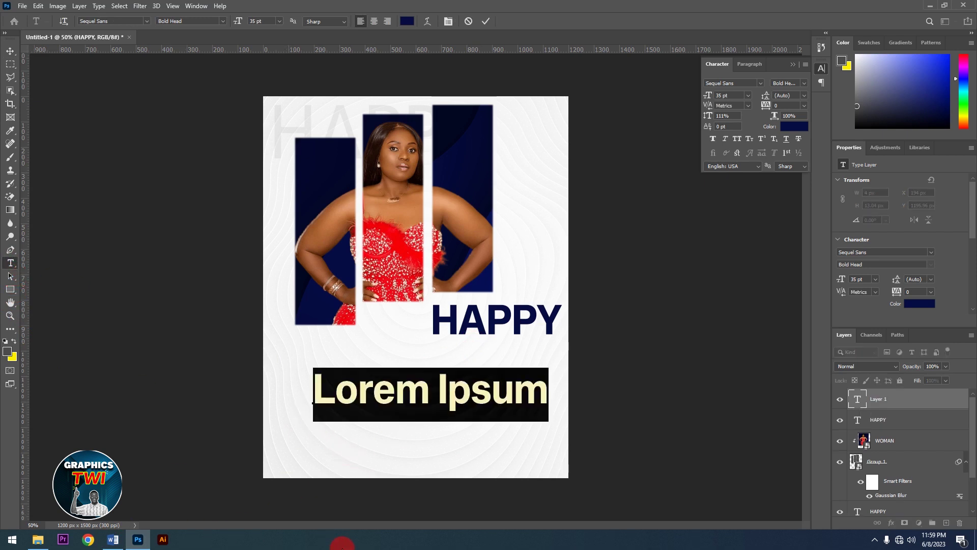
{"action": "type", "text": "BIRT"}
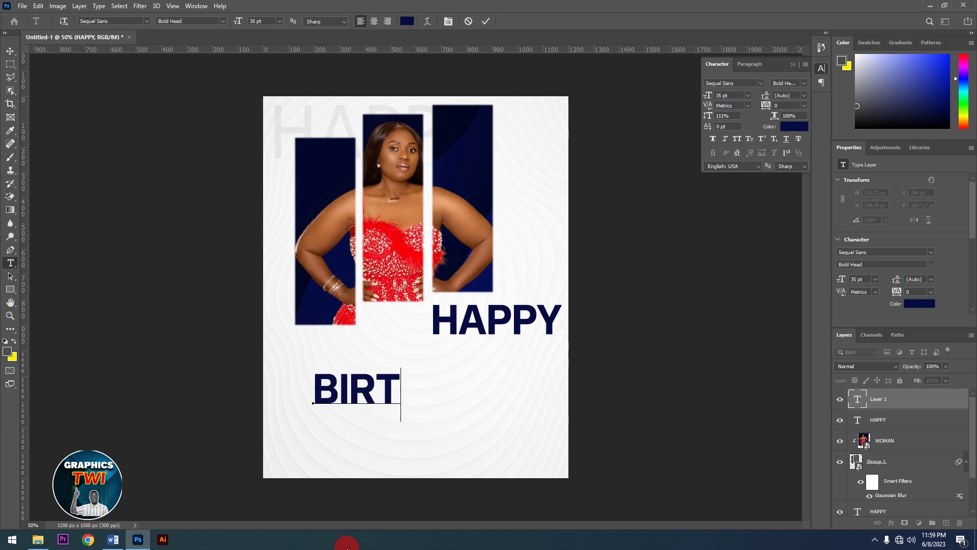
{"action": "type", "text": "HDAY"}
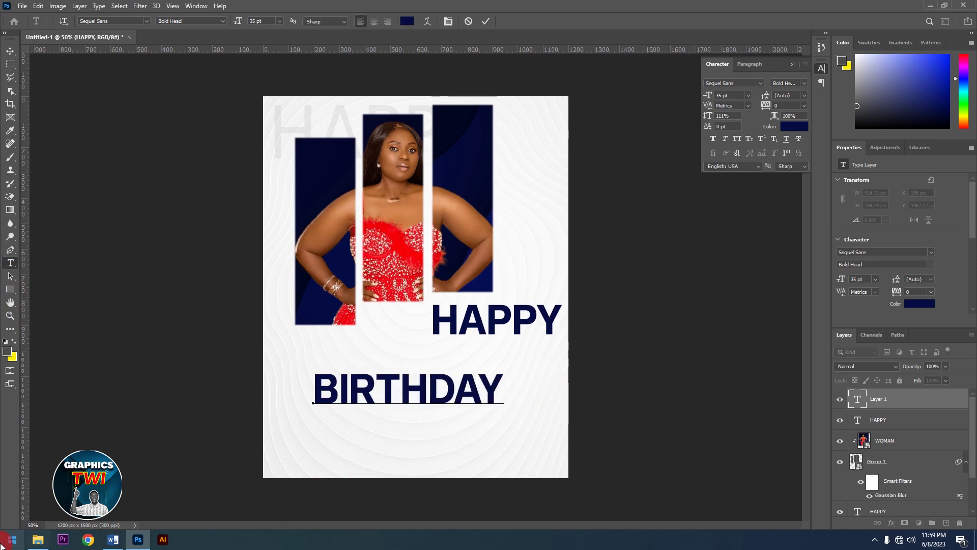
Step: Look up the BIRTHDAY font in the Word document FONT USED, and set the BIRTHDAY text in Photoshop to Poppins Regular
{"action": "left_click", "coordinate": [113, 539]}
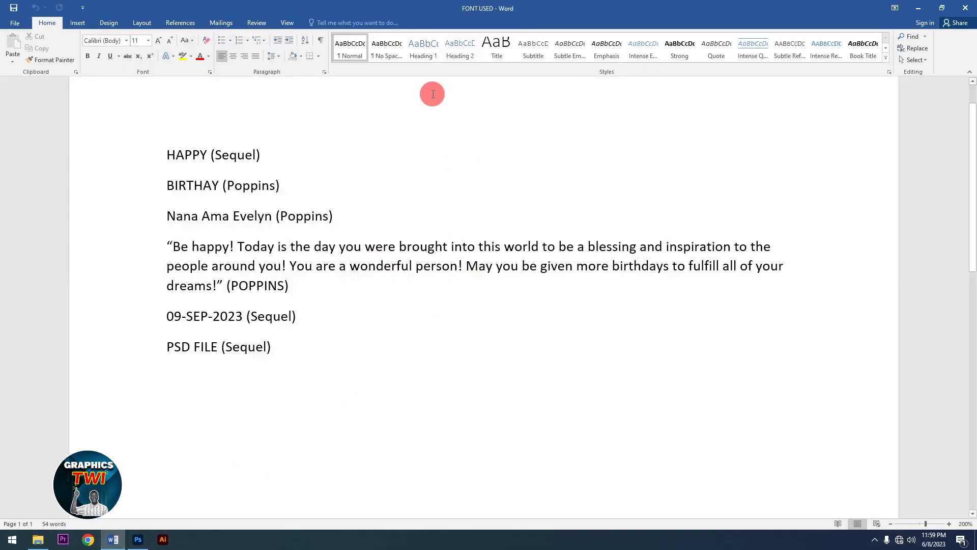
{"action": "left_click", "coordinate": [921, 12]}
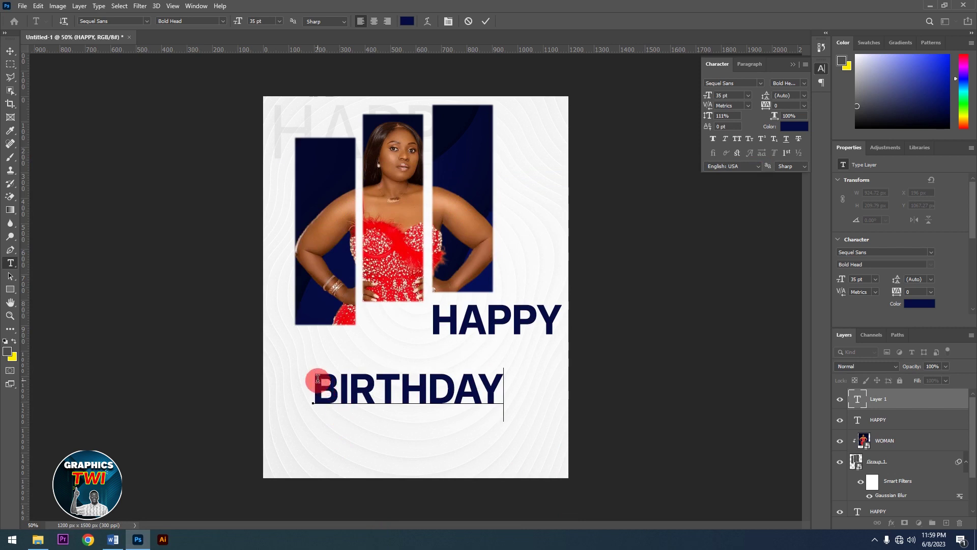
{"action": "left_click_drag", "start_coordinate": [316, 377], "coordinate": [614, 390]}
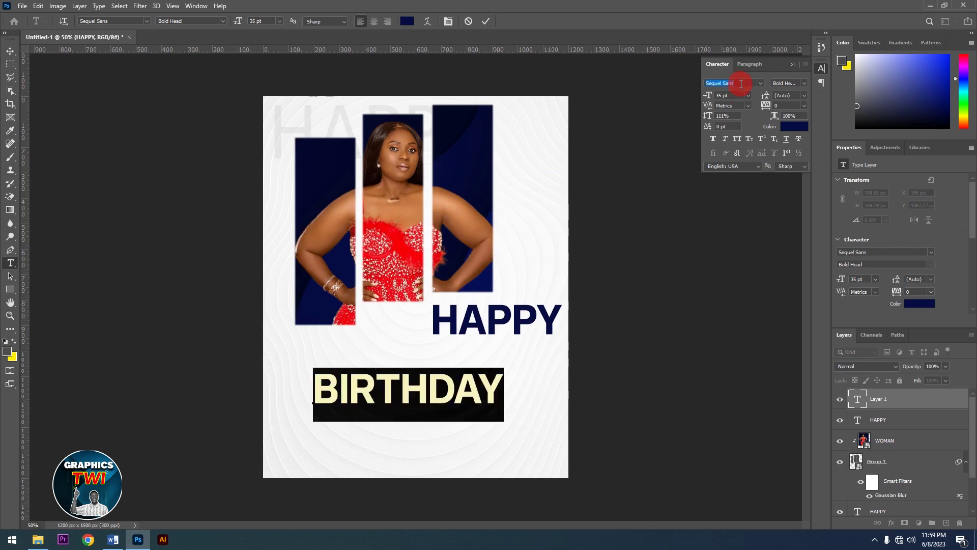
{"action": "type", "text": "POP"}
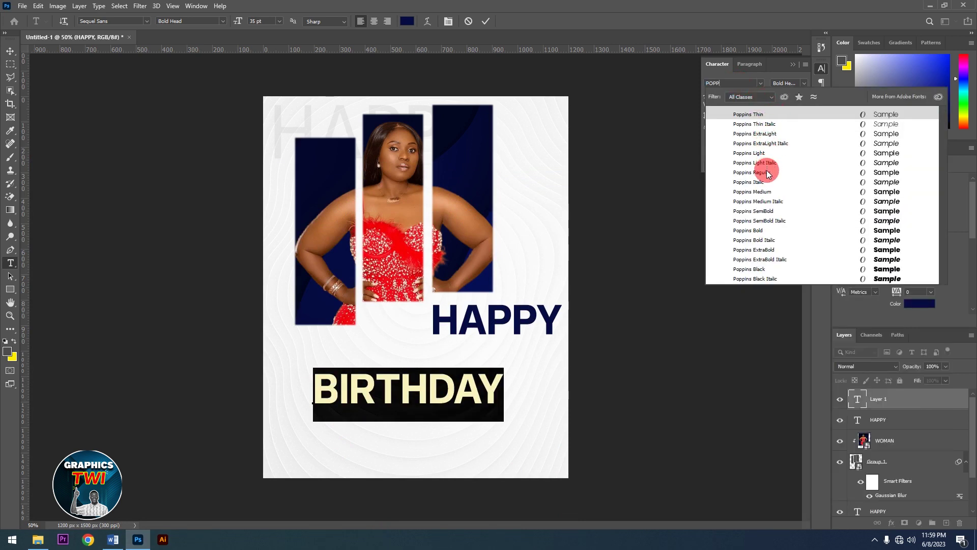
{"action": "type", "text": "P"}
{"action": "left_click", "coordinate": [767, 173]}
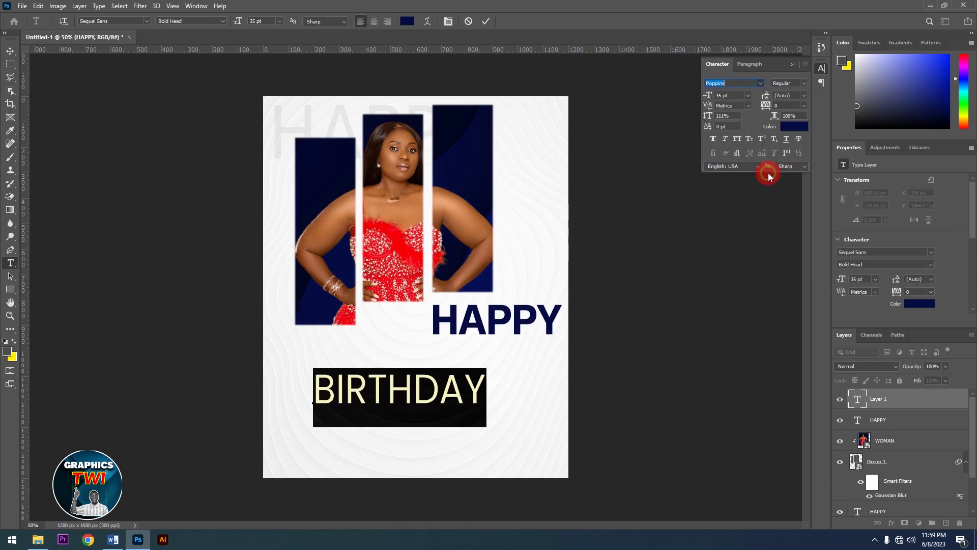
Step: Reduce the BIRTHDAY text's font size to 27 pt
{"action": "left_click", "coordinate": [731, 95]}
{"action": "key", "text": "Down"}
{"action": "key", "text": "Down"}
{"action": "key", "text": "Down"}
{"action": "key", "text": "Down"}
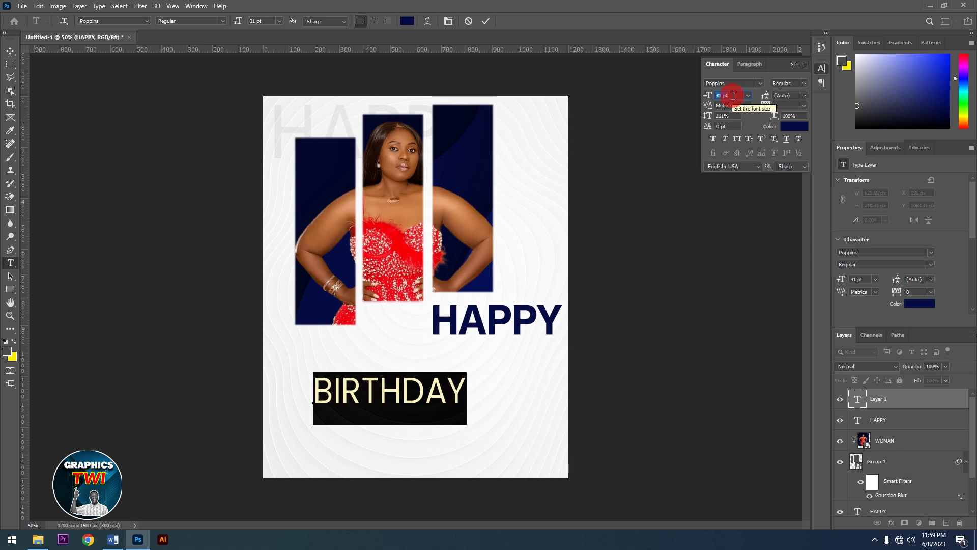
{"action": "key", "text": "Down"}
{"action": "key", "text": "Down"}
{"action": "key", "text": "Down"}
{"action": "key", "text": "Down"}
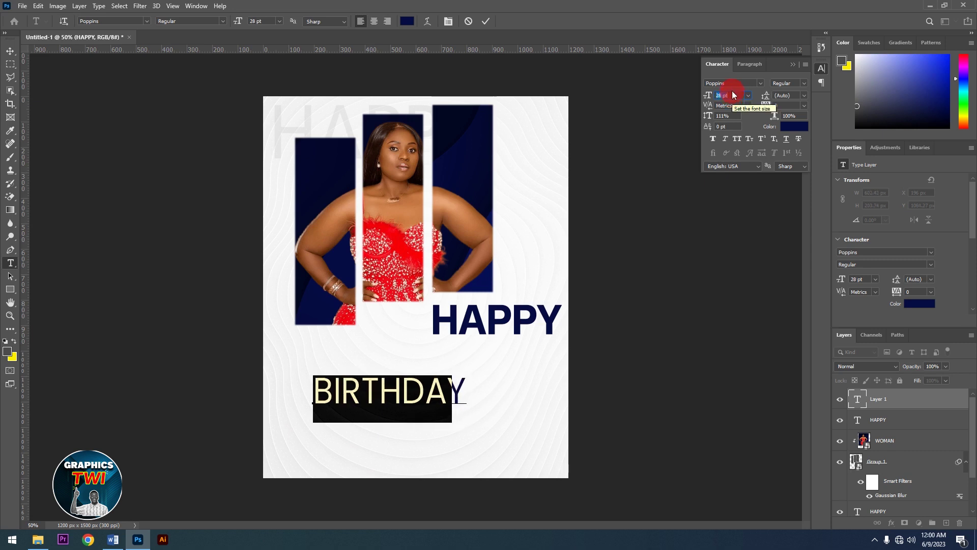
{"action": "left_click", "coordinate": [486, 21]}
Step: Move the BIRTHDAY text directly beneath HAPPY, aligning their left edges, at about X 659 px, Y 922 px
{"action": "left_click", "coordinate": [18, 51]}
{"action": "left_click_drag", "start_coordinate": [376, 388], "coordinate": [497, 356]}
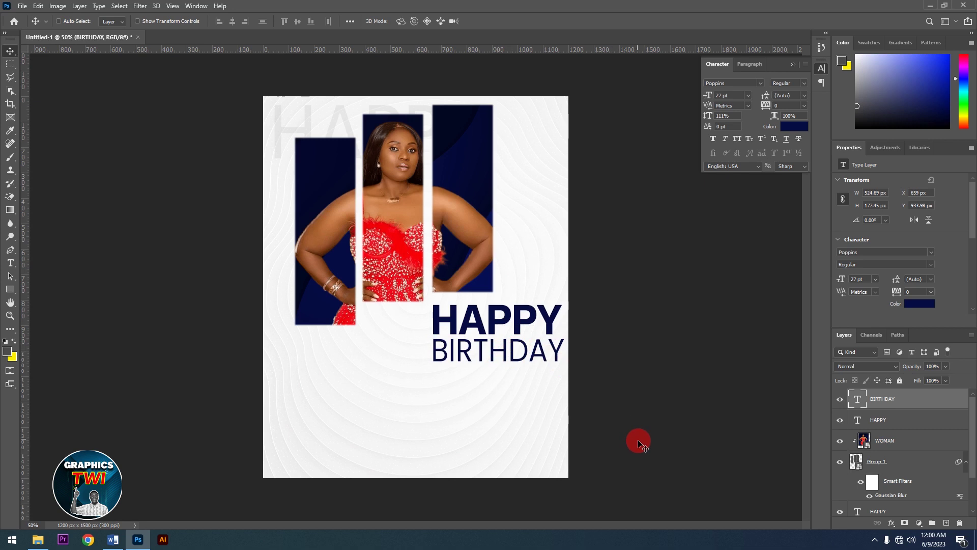
{"action": "key", "text": "Up"}
{"action": "key", "text": "Up"}
{"action": "key", "text": "Up"}
{"action": "key", "text": "Up"}
{"action": "key", "text": "Up"}
{"action": "key", "text": "Up"}
{"action": "key", "text": "Up"}
{"action": "key", "text": "Up"}
{"action": "key", "text": "Up"}
{"action": "key", "text": "Up"}
{"action": "key", "text": "Up"}
{"action": "key", "text": "Up"}
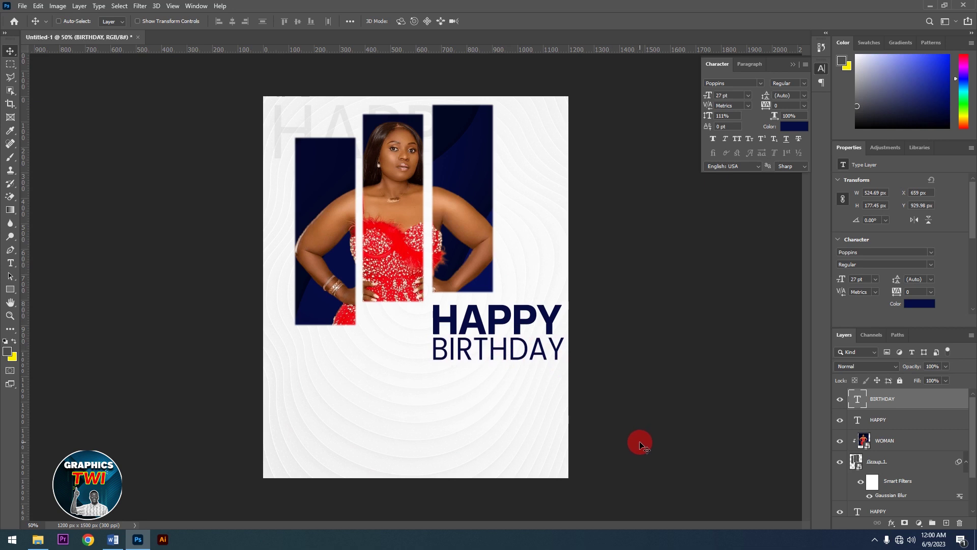
Step: Reduce the BIRTHDAY text beneath HAPPY to 21 pt
{"action": "double_click", "coordinate": [856, 398]}
{"action": "left_click", "coordinate": [731, 95]}
{"action": "key", "text": "Down"}
{"action": "key", "text": "Down"}
{"action": "key", "text": "Down"}
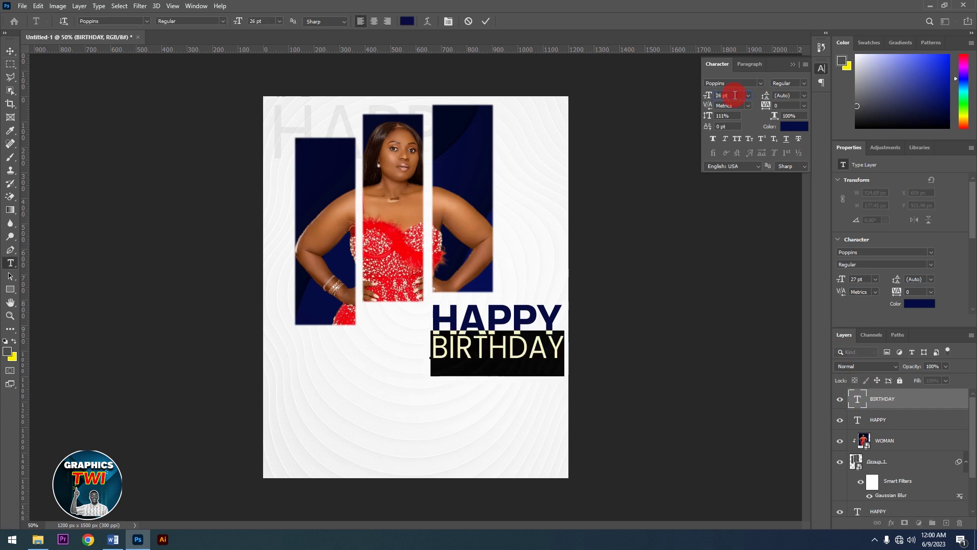
{"action": "key", "text": "Down"}
{"action": "key", "text": "Down"}
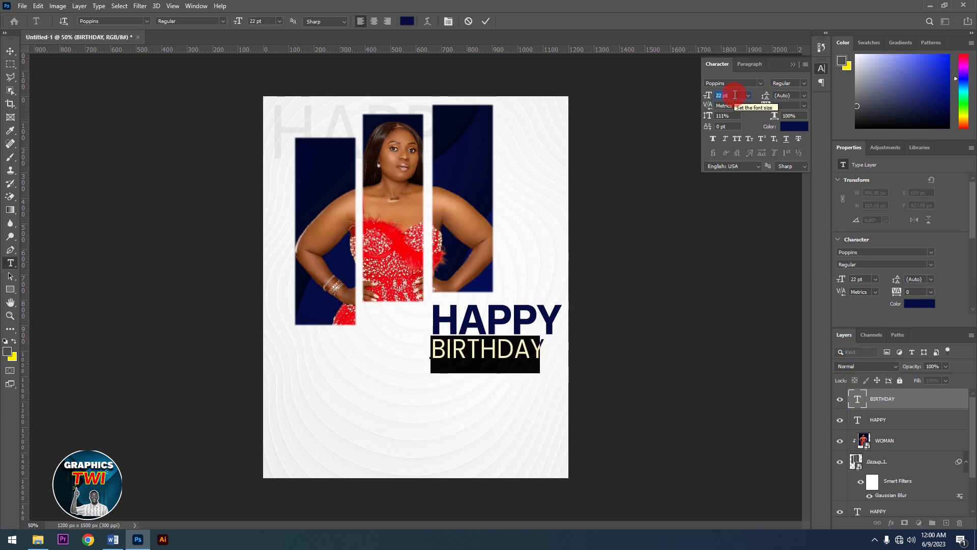
{"action": "key", "text": "Down"}
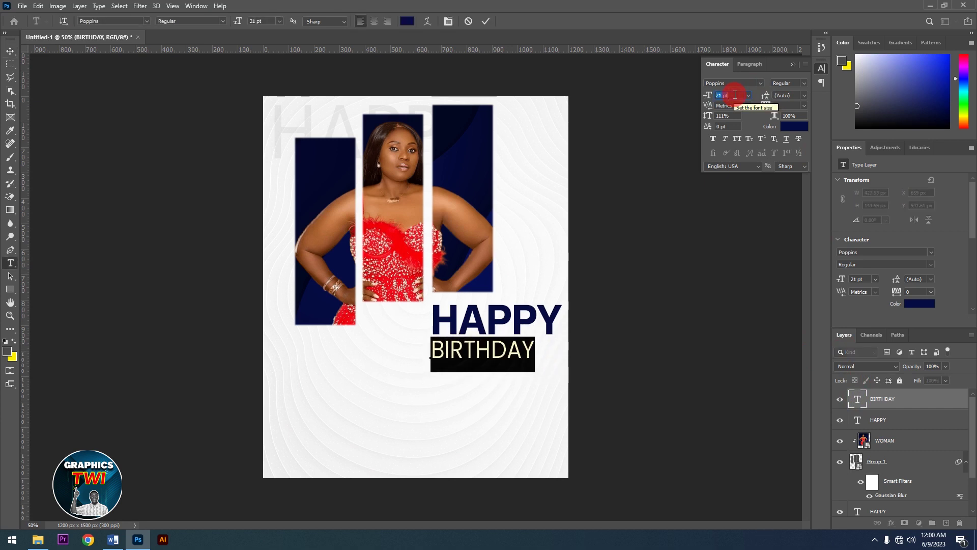
{"action": "left_click", "coordinate": [481, 22]}
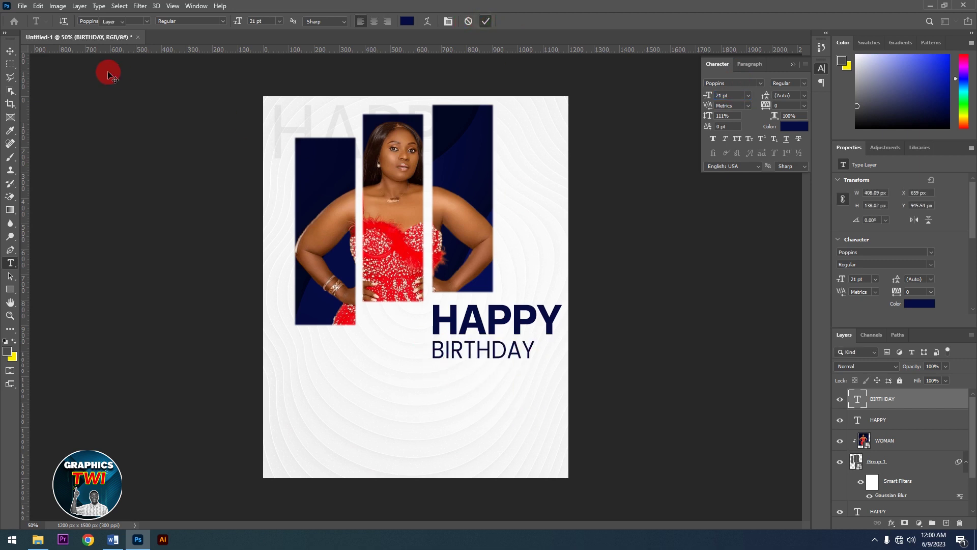
Step: Nudge the BIRTHDAY text up to about Y 932 px, close beneath HAPPY
{"action": "key", "text": "v"}
{"action": "key", "text": "Up"}
{"action": "key", "text": "Up"}
{"action": "key", "text": "Up"}
{"action": "key", "text": "Up"}
{"action": "key", "text": "Up"}
{"action": "key", "text": "Up"}
{"action": "key", "text": "Up"}
{"action": "key", "text": "Up"}
{"action": "key", "text": "Up"}
{"action": "key", "text": "Up"}
{"action": "key", "text": "Up"}
{"action": "key", "text": "Up"}
{"action": "key", "text": "Up"}
{"action": "key", "text": "Up"}
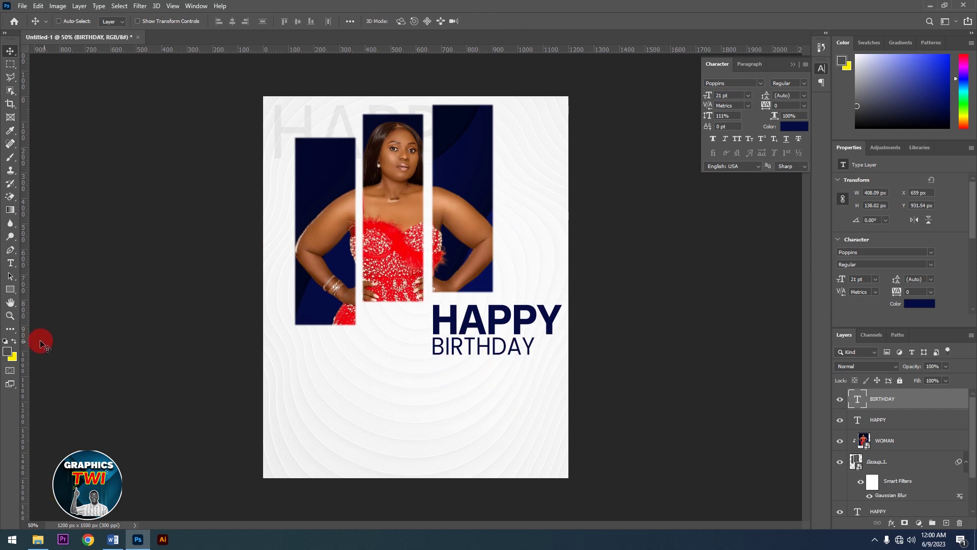
Step: Draw a rounded rectangle about 390 × 54 px directly beneath BIRTHDAY, filled with red #ff0005 sampled from the woman's dress
{"action": "left_click", "coordinate": [7, 351]}
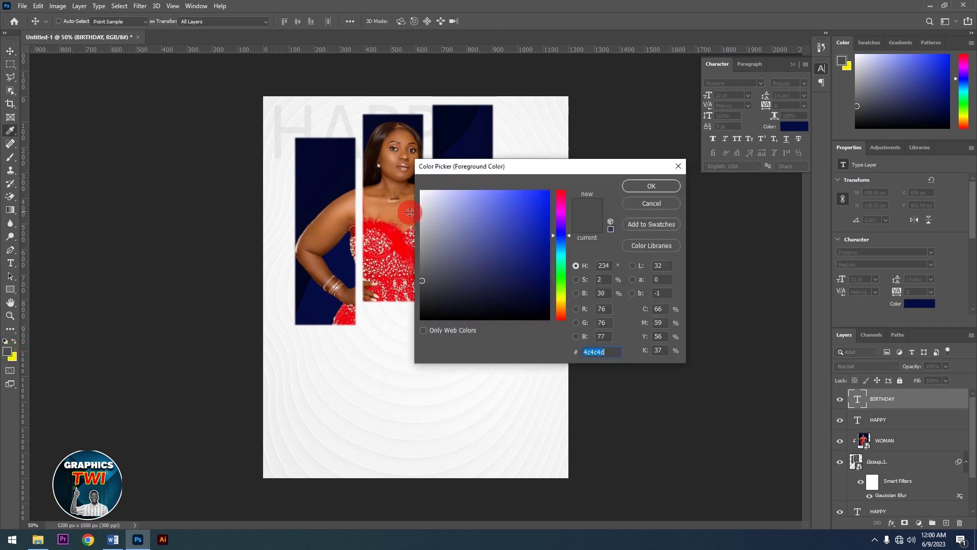
{"action": "left_click", "coordinate": [405, 249]}
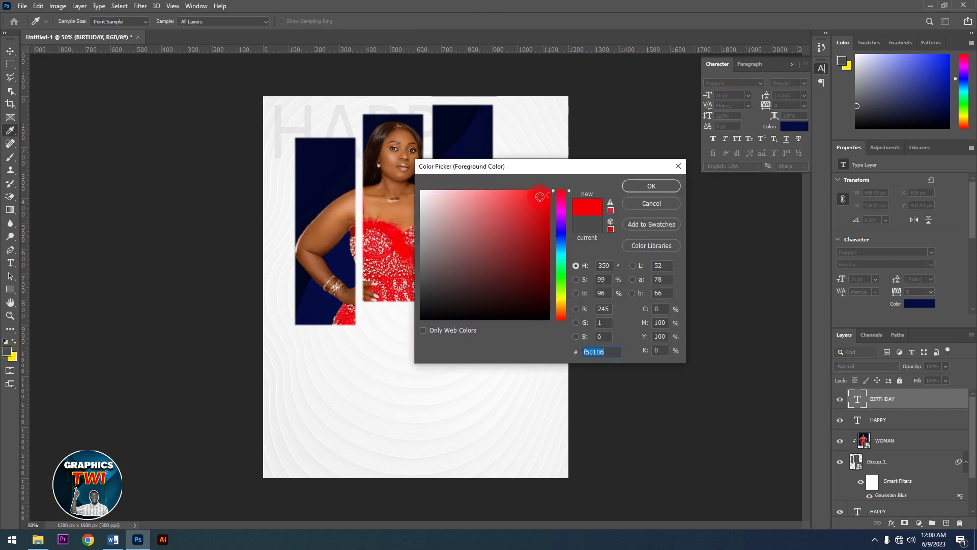
{"action": "left_click", "coordinate": [635, 184]}
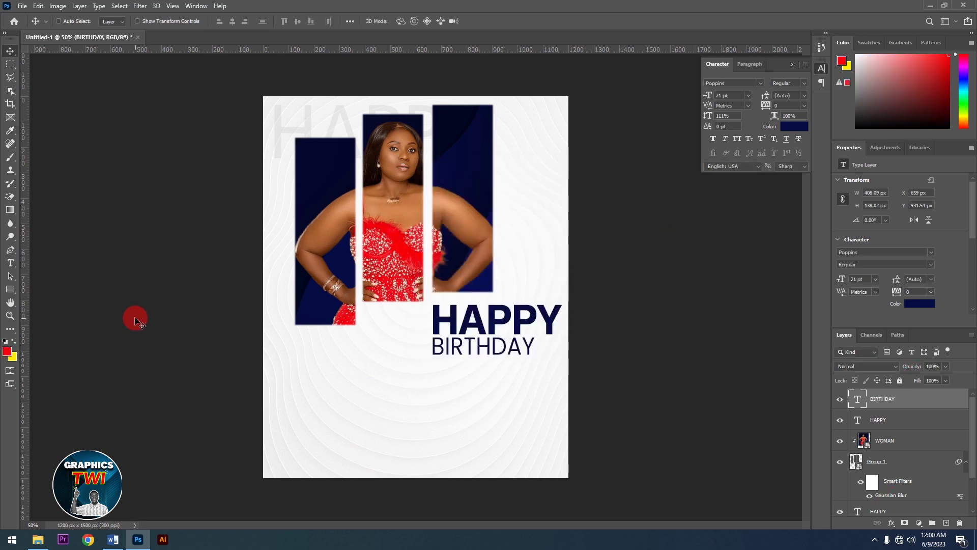
{"action": "left_click_drag", "start_coordinate": [20, 289], "coordinate": [50, 303]}
{"action": "left_click_drag", "start_coordinate": [431, 360], "coordinate": [531, 372]}
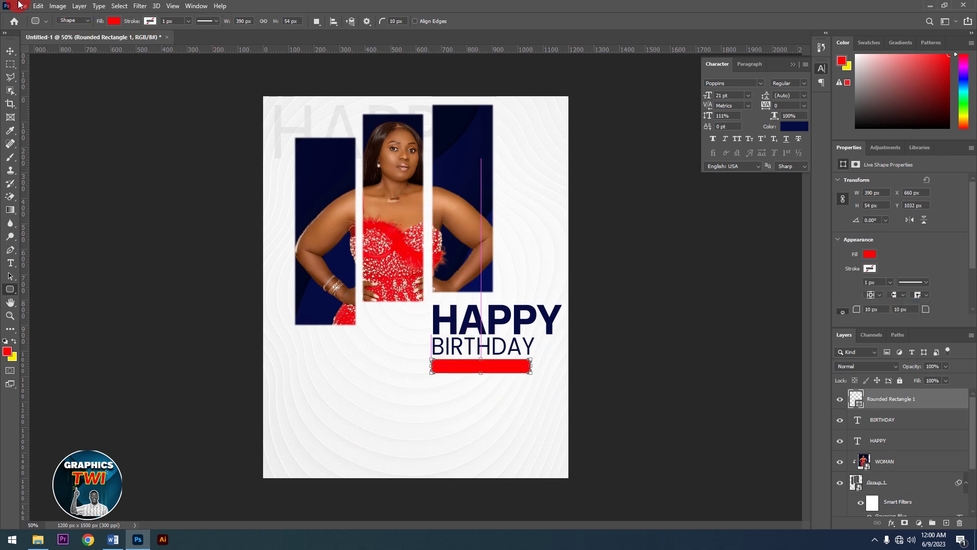
{"action": "left_click", "coordinate": [11, 54]}
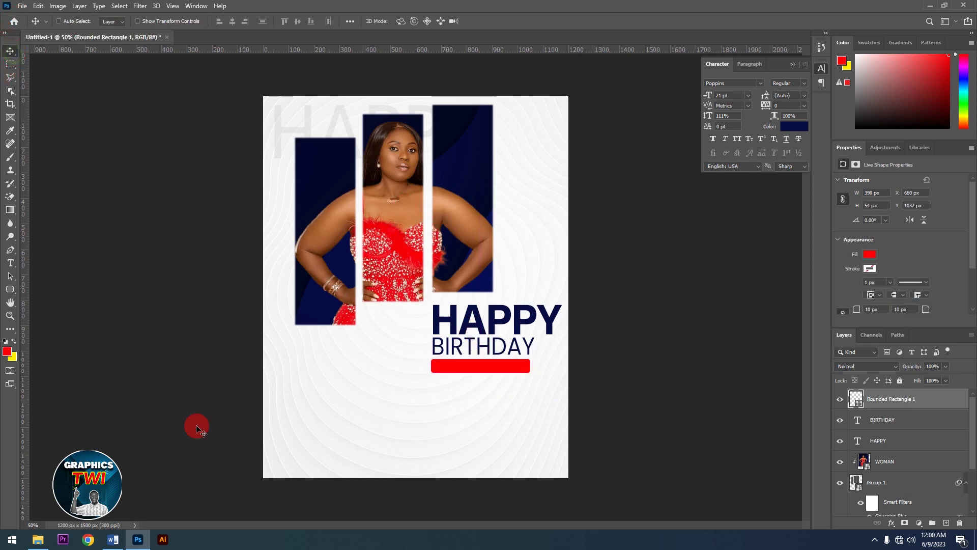
Step: Switch to the FONT USED document in Word, copy the celebrant's name without its font note, and return to Photoshop
{"action": "left_click", "coordinate": [113, 539]}
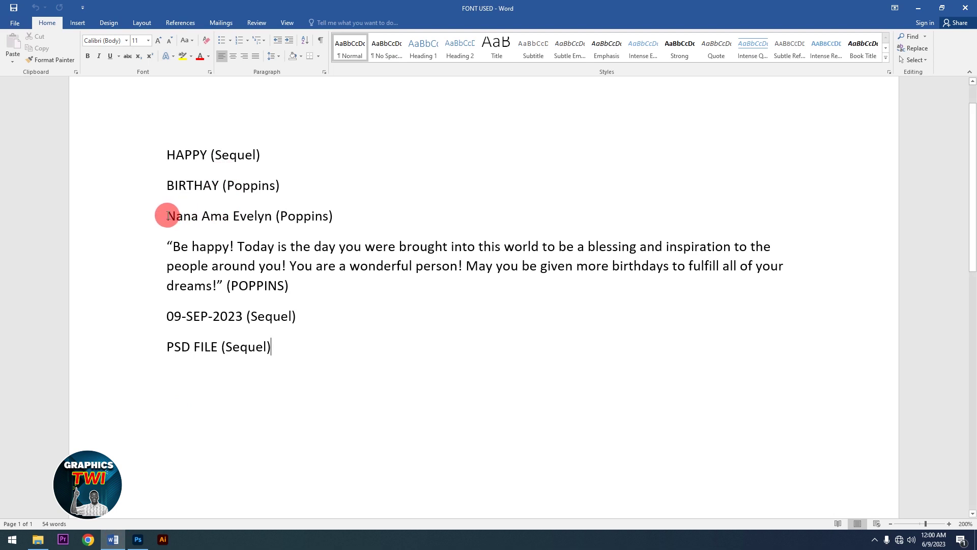
{"action": "left_click_drag", "start_coordinate": [269, 216], "coordinate": [186, 213]}
{"action": "right_click", "coordinate": [193, 214]}
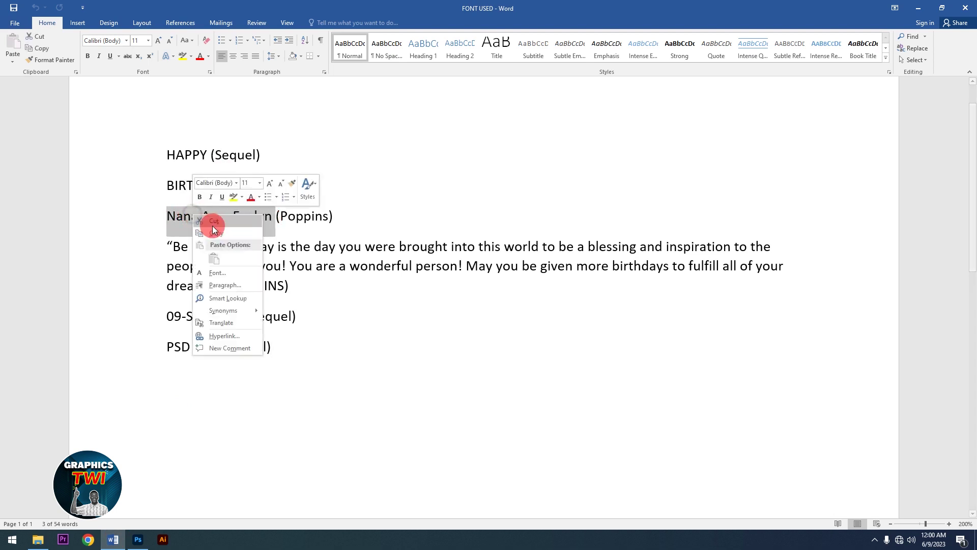
{"action": "left_click", "coordinate": [214, 232]}
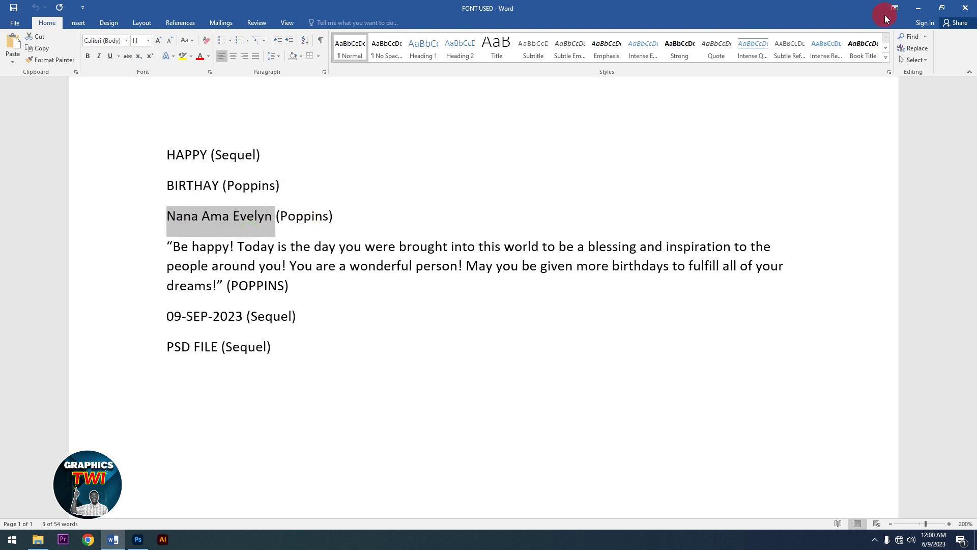
{"action": "left_click", "coordinate": [918, 8]}
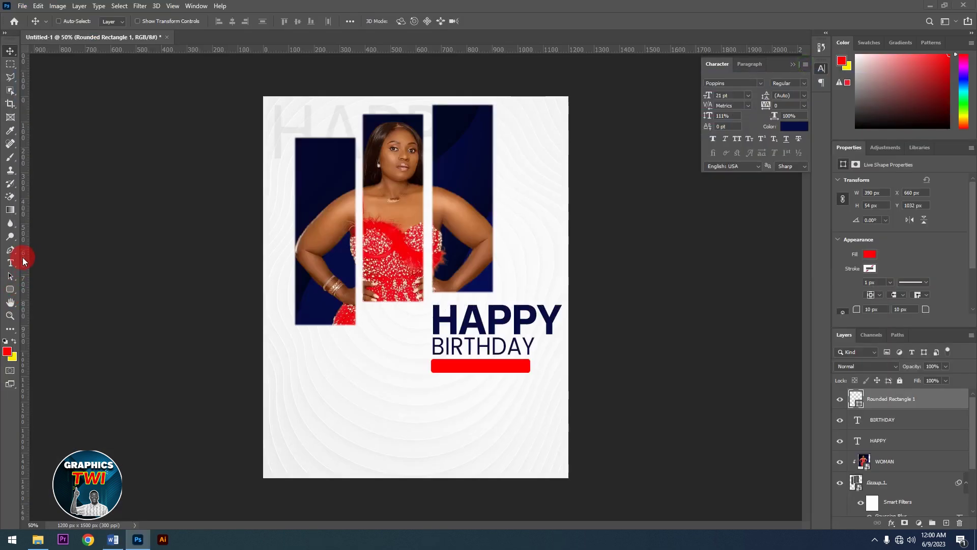
Step: Set the foreground colour to white and paste the celebrant's name as a new text layer in the flyer's lower-left area
{"action": "left_click", "coordinate": [7, 353]}
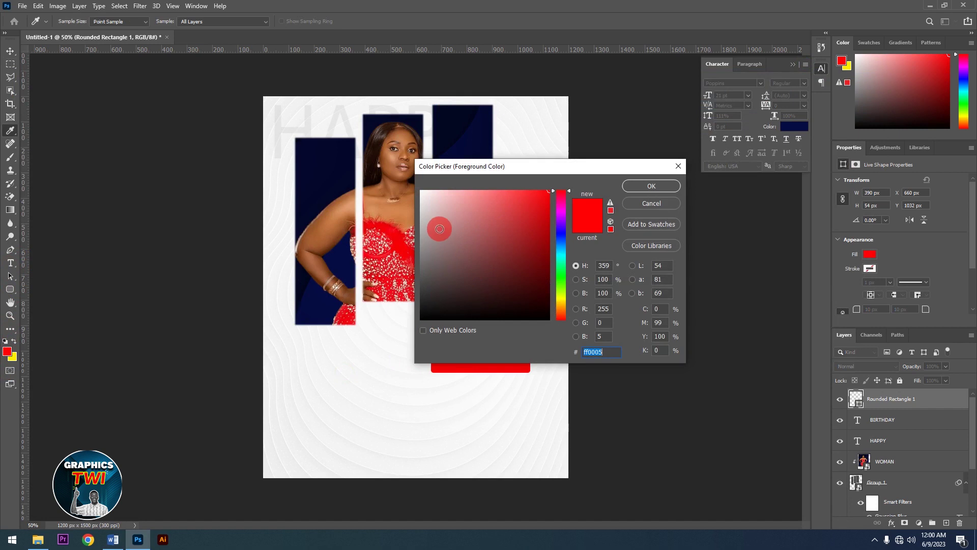
{"action": "left_click", "coordinate": [421, 192]}
{"action": "left_click", "coordinate": [651, 187]}
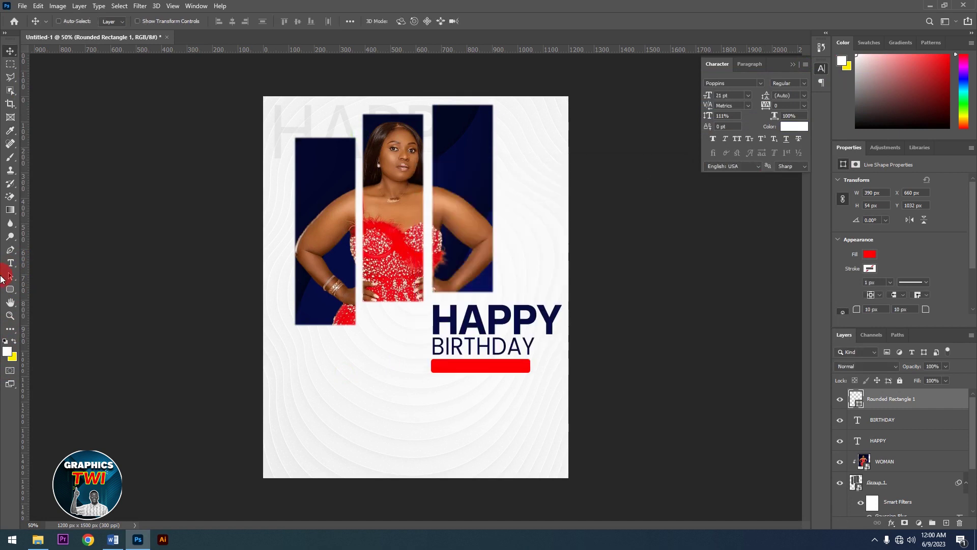
{"action": "left_click", "coordinate": [11, 263]}
{"action": "left_click", "coordinate": [278, 385]}
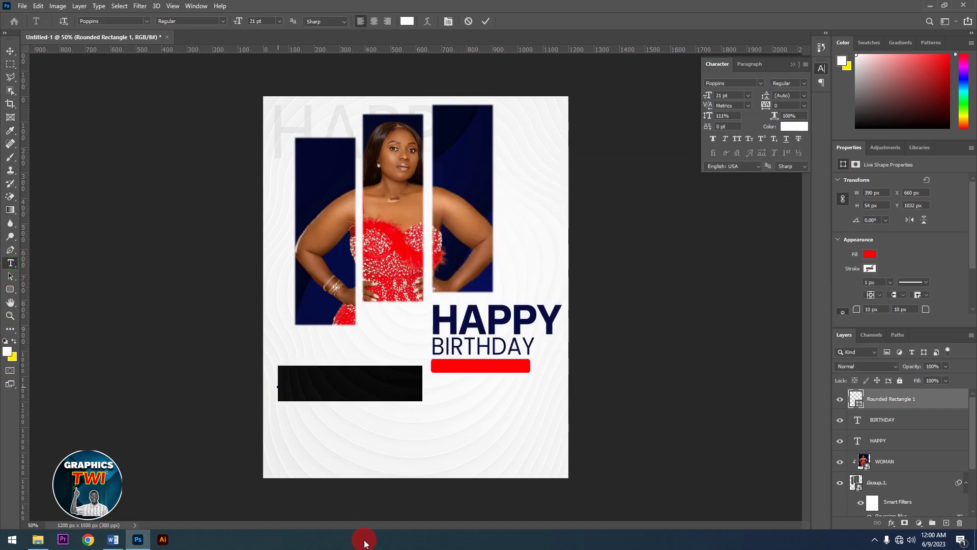
{"action": "key", "text": "BackSpace"}
{"action": "key", "text": "ctrl+v"}
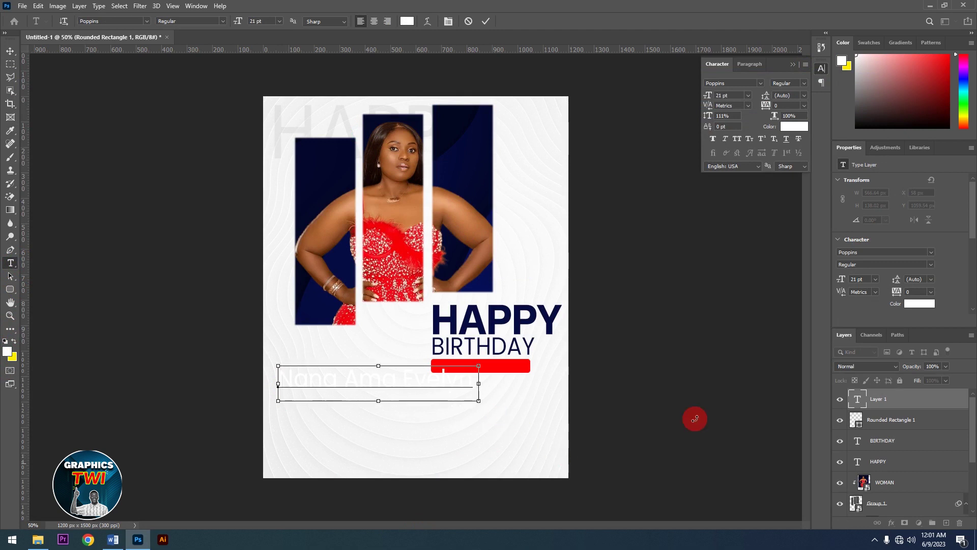
Step: Reduce the celebrant's name text to 9 pt
{"action": "key", "text": "ctrl+a"}
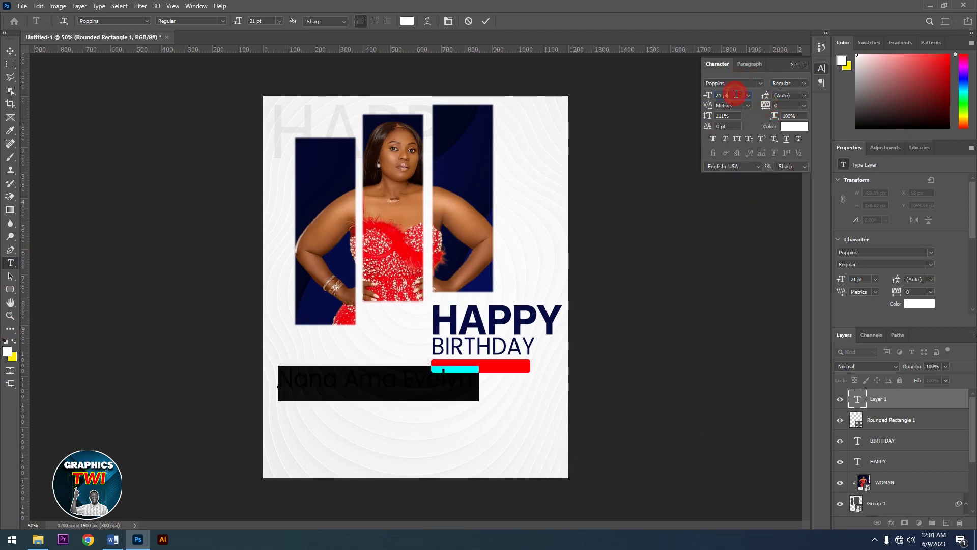
{"action": "scroll", "coordinate": [736, 94], "scroll_direction": "down", "scroll_amount": 9}
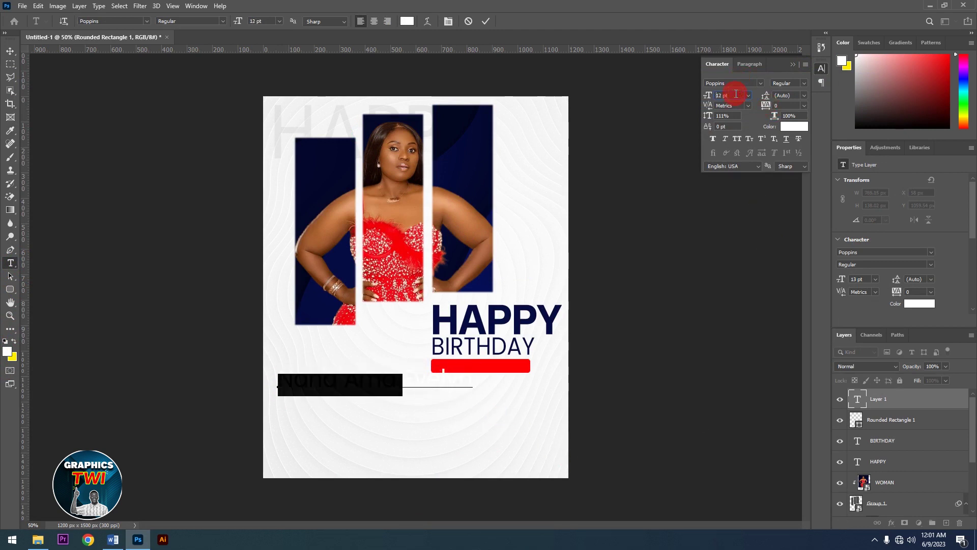
{"action": "scroll", "coordinate": [736, 94], "scroll_direction": "down", "scroll_amount": 5}
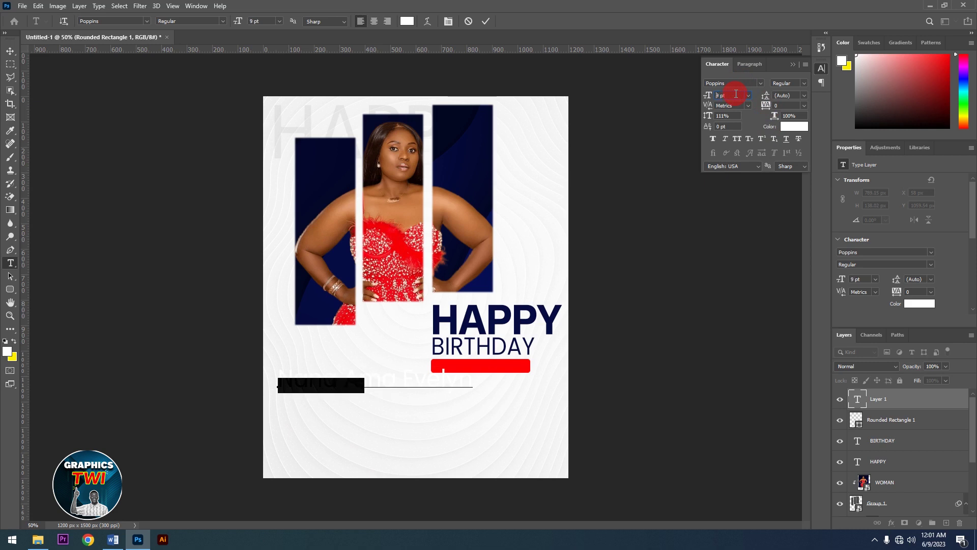
{"action": "left_click", "coordinate": [488, 21]}
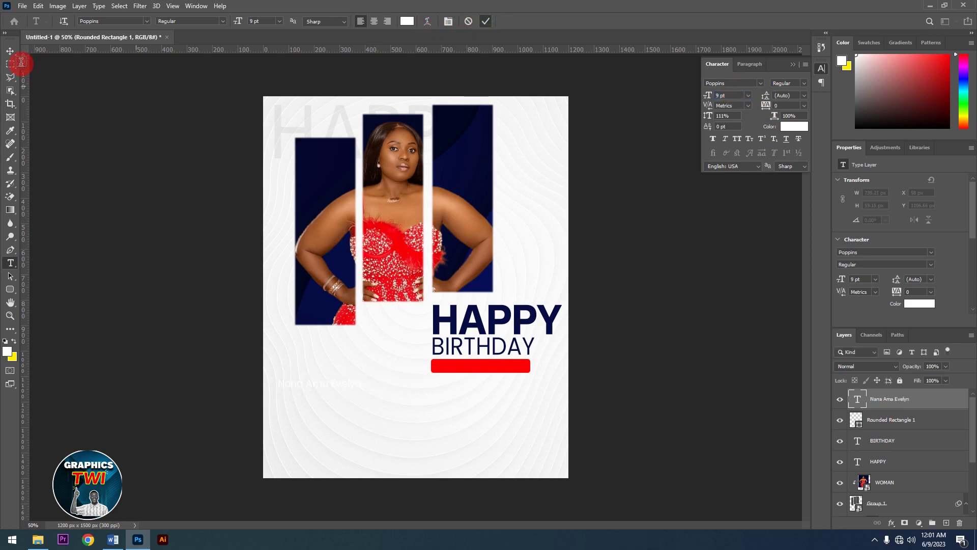
Step: Move the celebrant's name onto the red rounded rectangle, at about X 673 px, Y 1040 px
{"action": "left_click", "coordinate": [10, 50]}
{"action": "left_click_drag", "start_coordinate": [344, 399], "coordinate": [499, 393]}
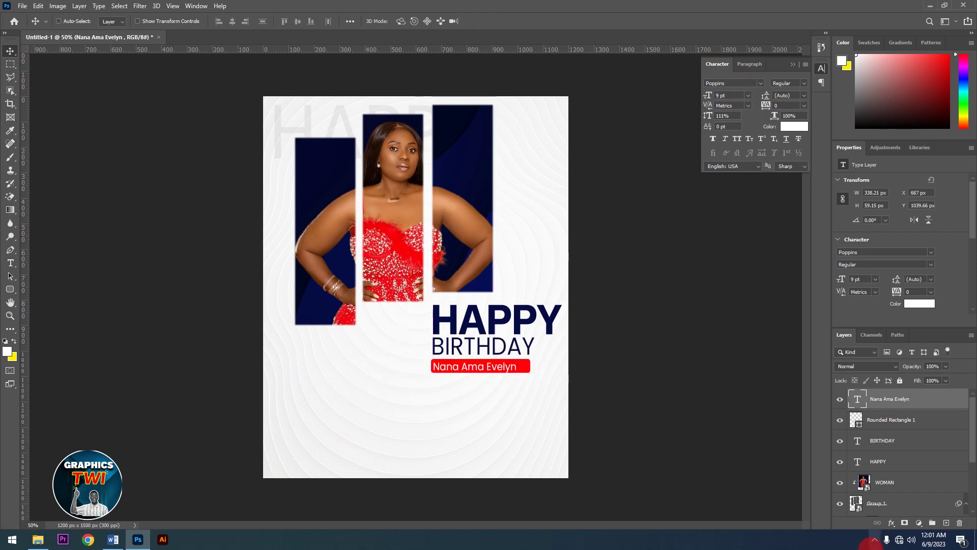
{"action": "key", "text": "Right"}
{"action": "key", "text": "Right"}
{"action": "key", "text": "Right"}
{"action": "key", "text": "Right"}
{"action": "key", "text": "Right"}
{"action": "key", "text": "Right"}
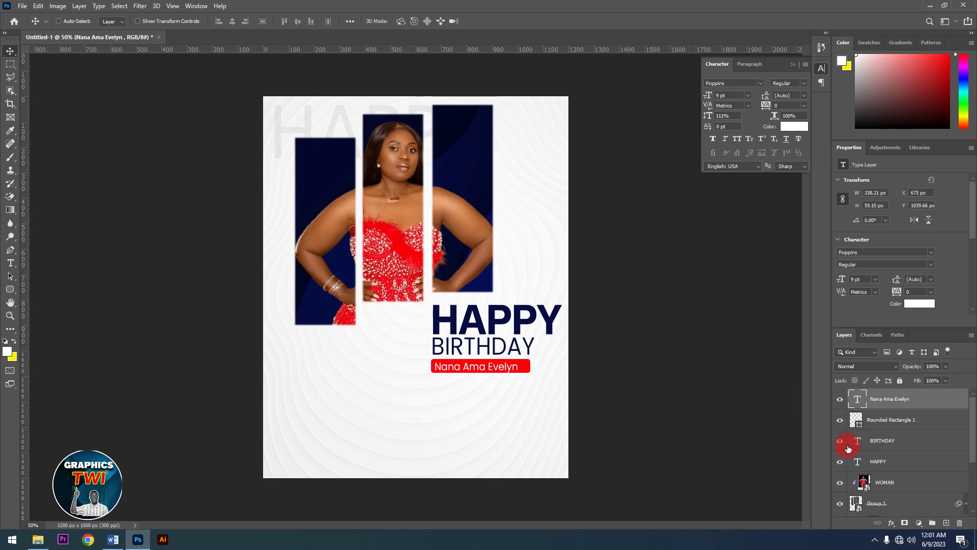
Step: Increase the celebrant's name text to 10 pt
{"action": "double_click", "coordinate": [859, 399]}
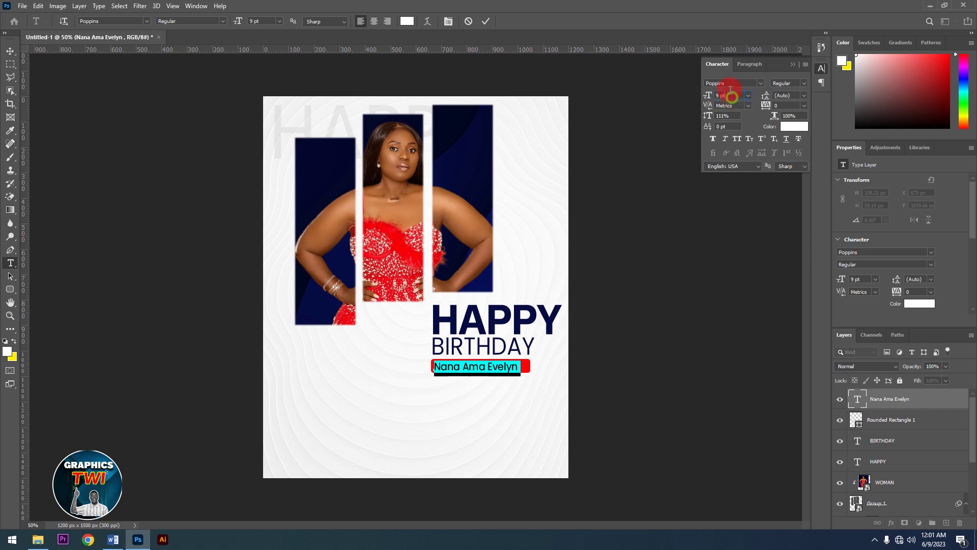
{"action": "key", "text": "Up"}
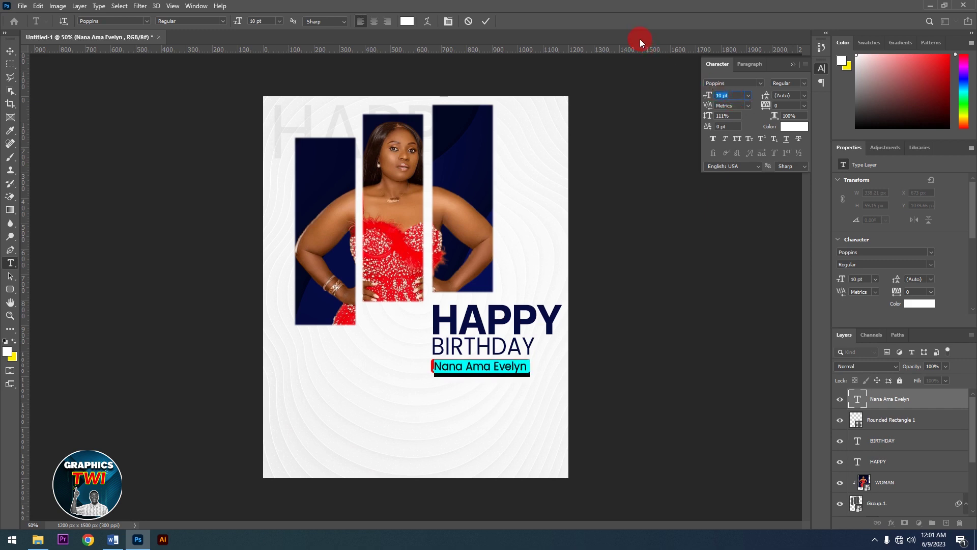
{"action": "left_click", "coordinate": [470, 75]}
{"action": "key", "text": "v"}
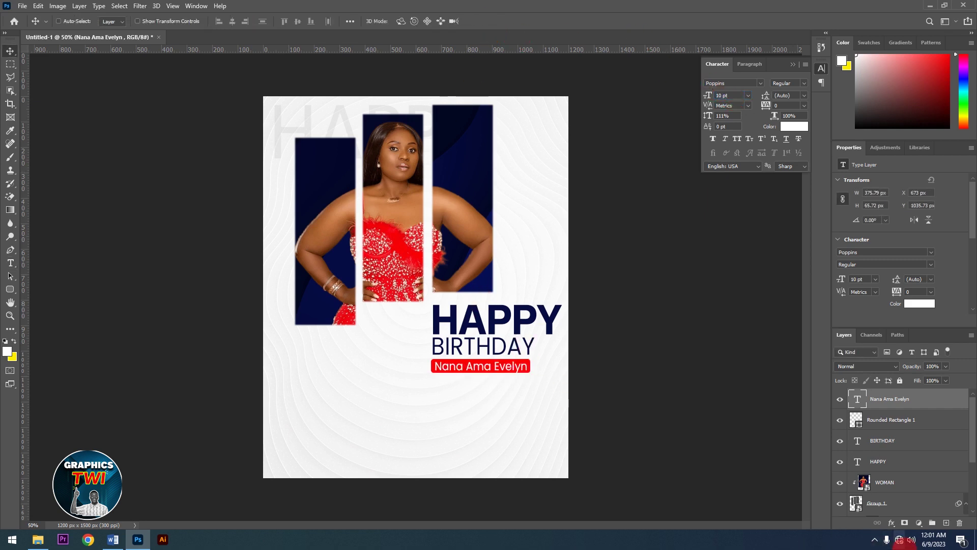
Step: Nudge the celebrant's name to about X 671 px, Y 1034 px so it sits centred in the red rectangle
{"action": "key", "text": "Up"}
{"action": "key", "text": "Up"}
{"action": "key", "text": "Down"}
{"action": "key", "text": "Down"}
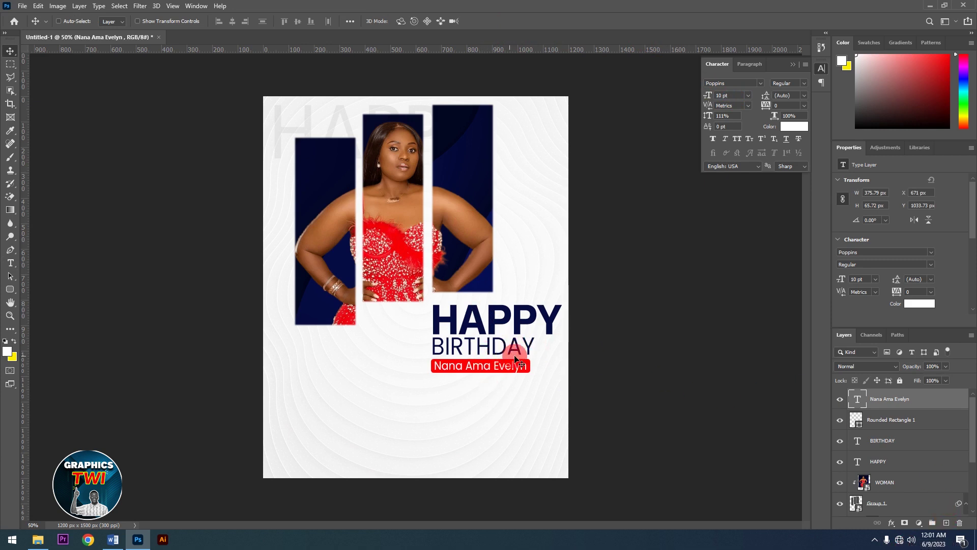
Step: Nudge the celebrant's name and its red rectangle up together, closer to BIRTHDAY, with the rectangle at Y 1026 px
{"action": "left_click", "coordinate": [881, 422]}
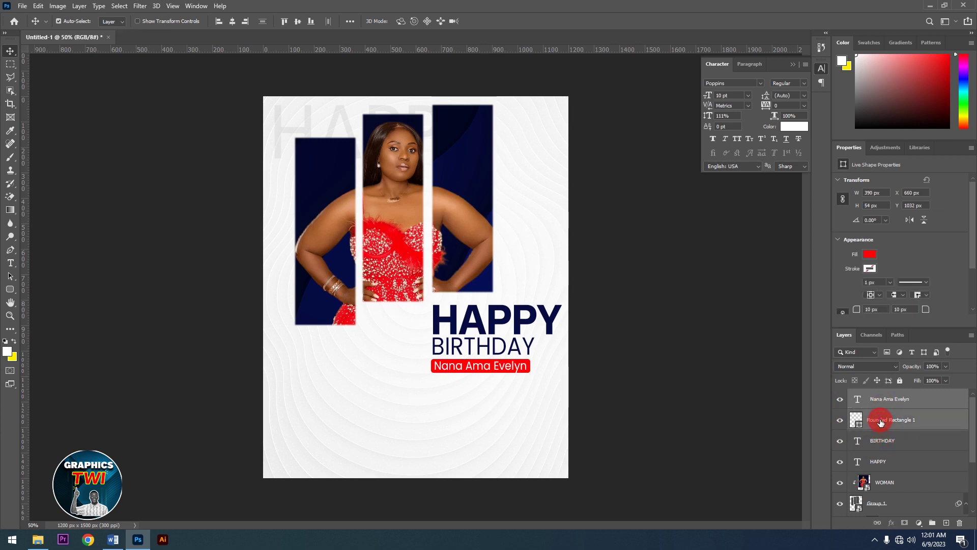
{"action": "key", "text": "Up"}
{"action": "key", "text": "Up"}
{"action": "key", "text": "Up"}
{"action": "key", "text": "Up"}
{"action": "key", "text": "Up"}
{"action": "key", "text": "Up"}
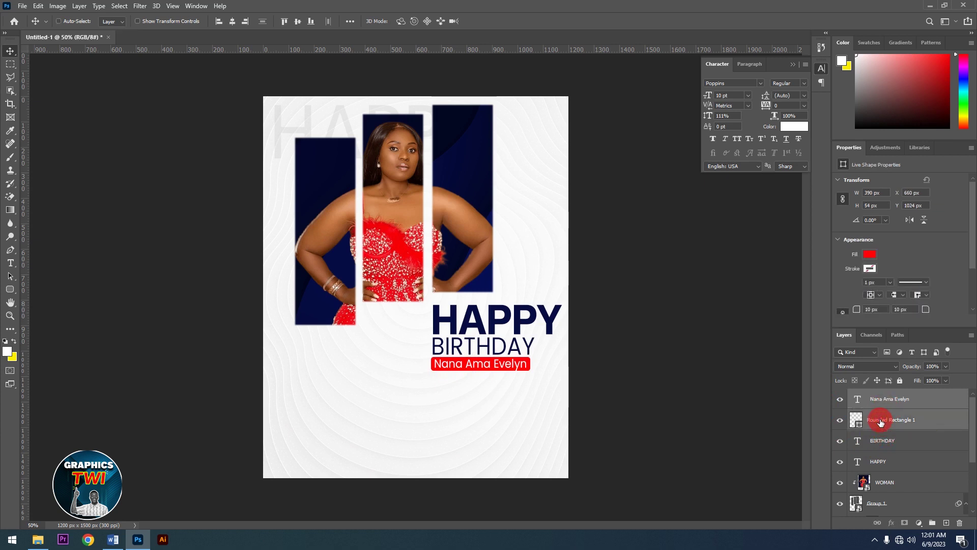
{"action": "key", "text": "Down"}
{"action": "key", "text": "Down"}
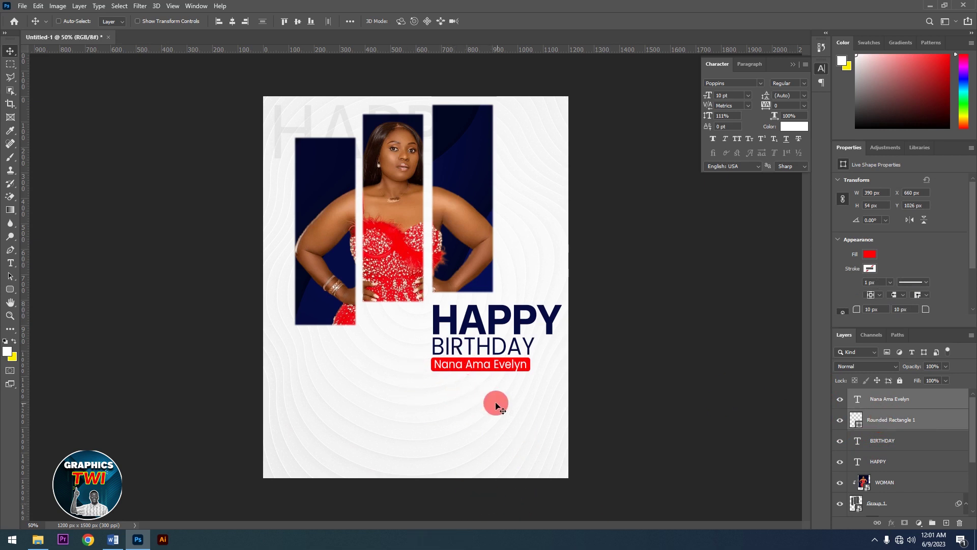
Step: Switch to the FONT USED document in Word, copy the birthday date without its font note, and return to Photoshop
{"action": "left_click", "coordinate": [125, 541]}
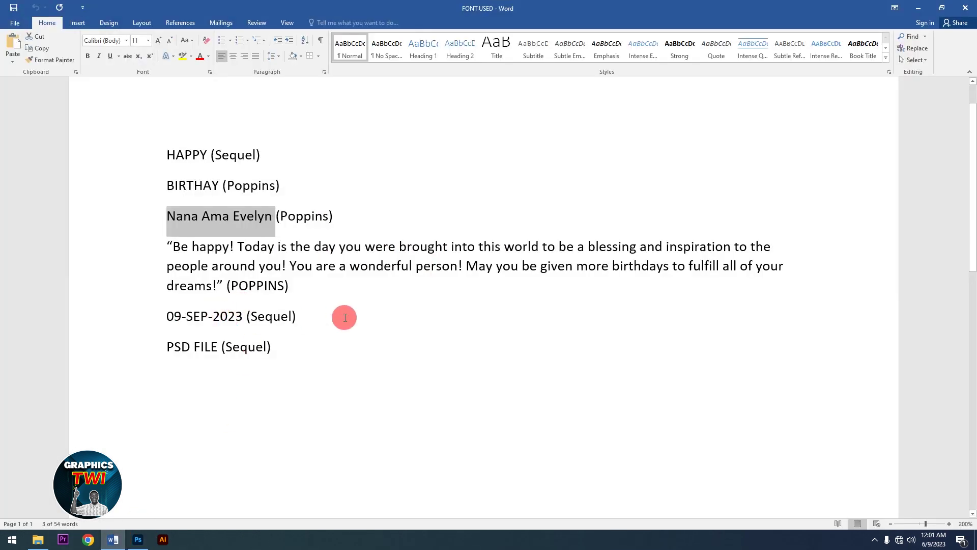
{"action": "left_click_drag", "start_coordinate": [179, 312], "coordinate": [222, 312]}
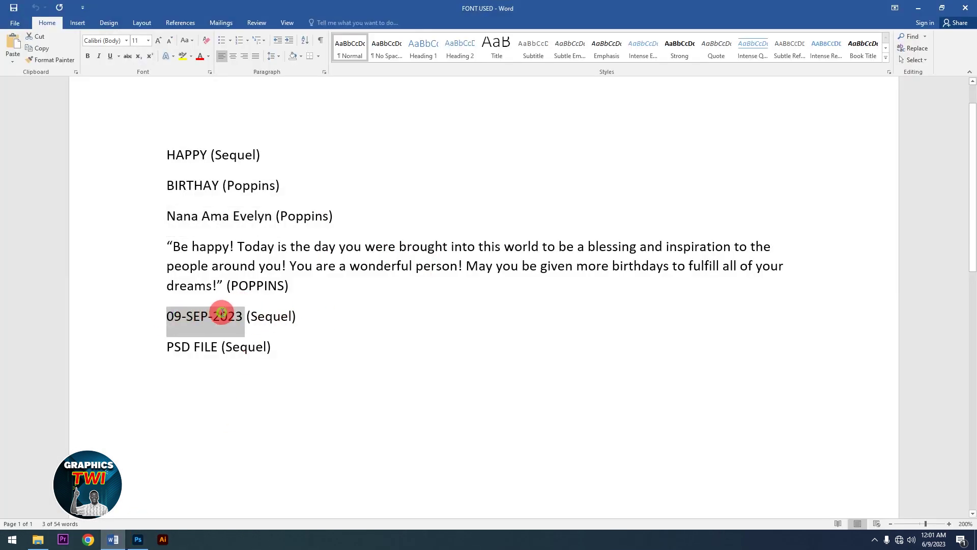
{"action": "right_click", "coordinate": [227, 315]}
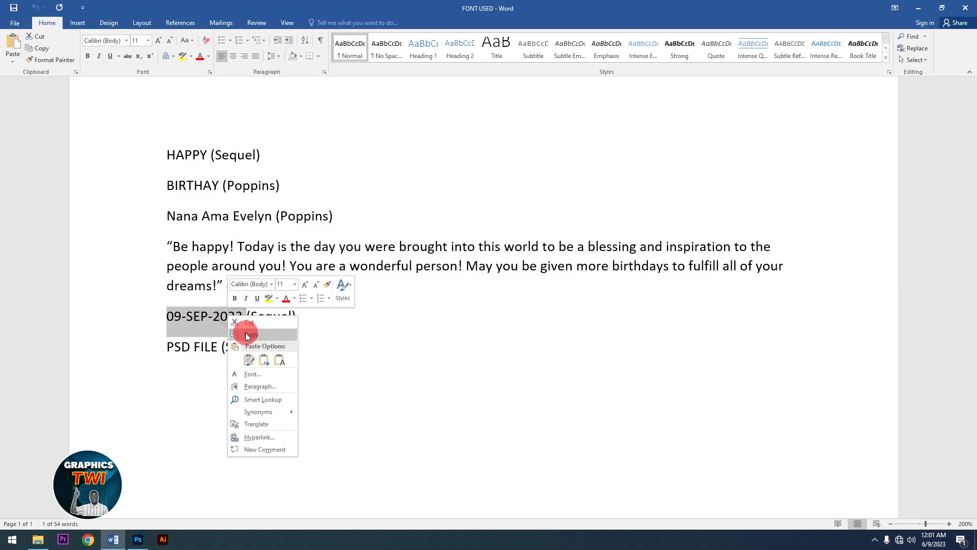
{"action": "left_click", "coordinate": [249, 335]}
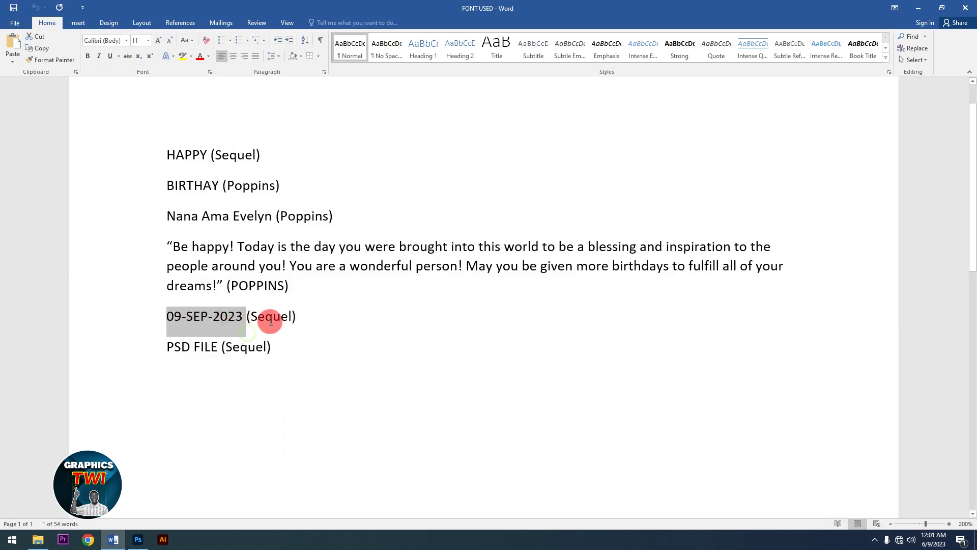
{"action": "left_click", "coordinate": [919, 11]}
Step: Paste the birthday date as a new text layer below the photo in dark blue #050c40, deleting the white duplicate
{"action": "left_click", "coordinate": [11, 263]}
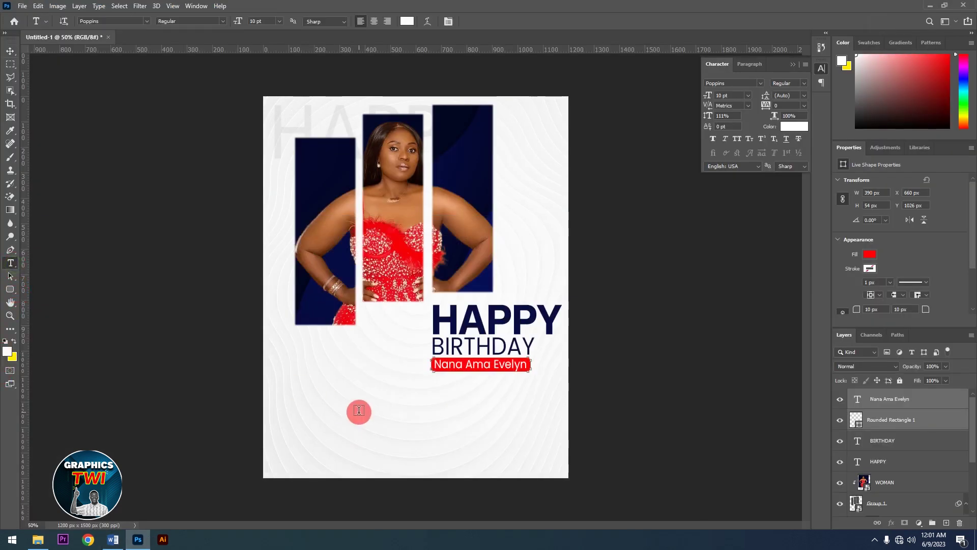
{"action": "left_click", "coordinate": [329, 400]}
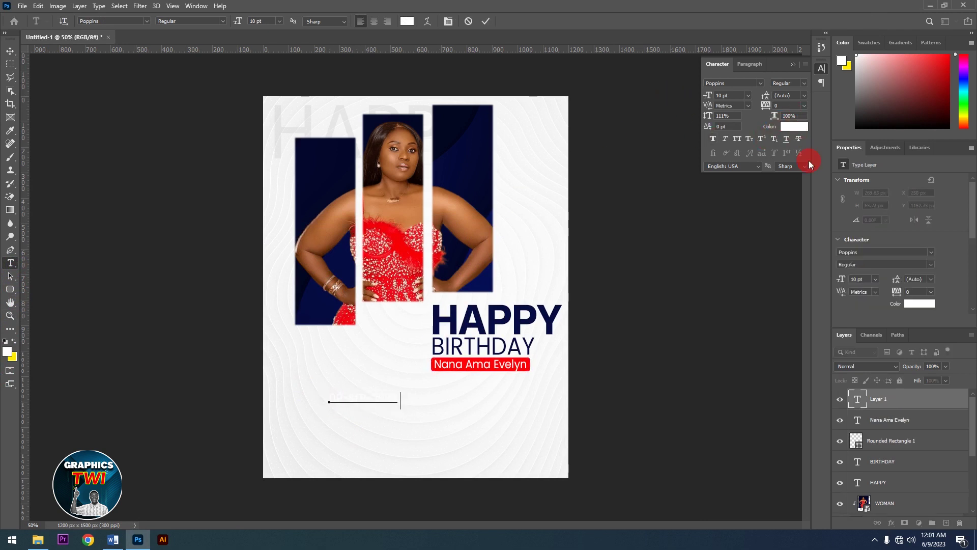
{"action": "left_click", "coordinate": [796, 127]}
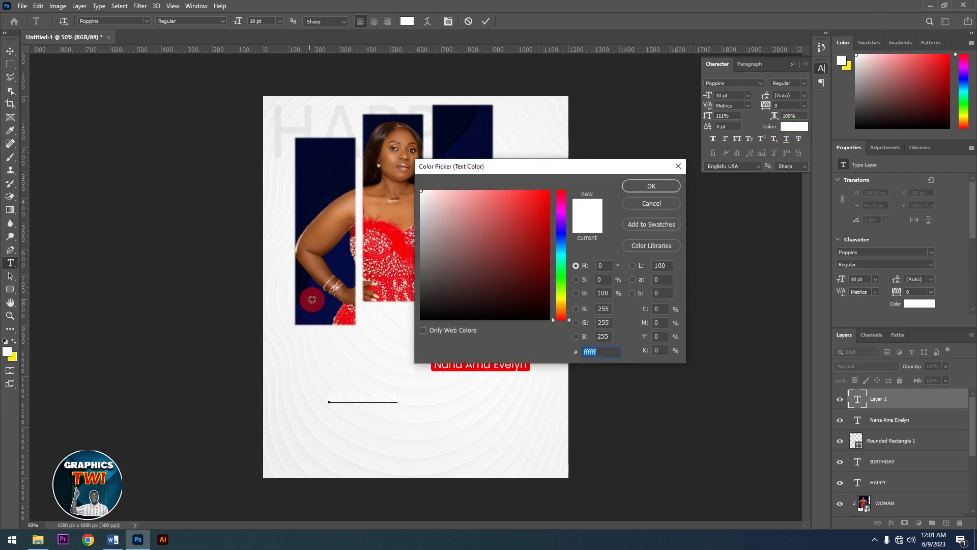
{"action": "left_click", "coordinate": [318, 304]}
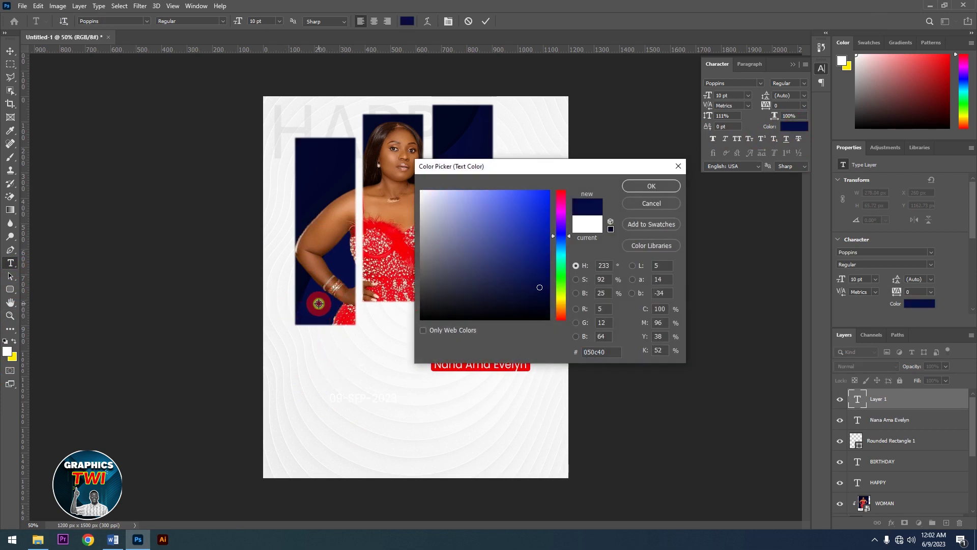
{"action": "left_click", "coordinate": [640, 183]}
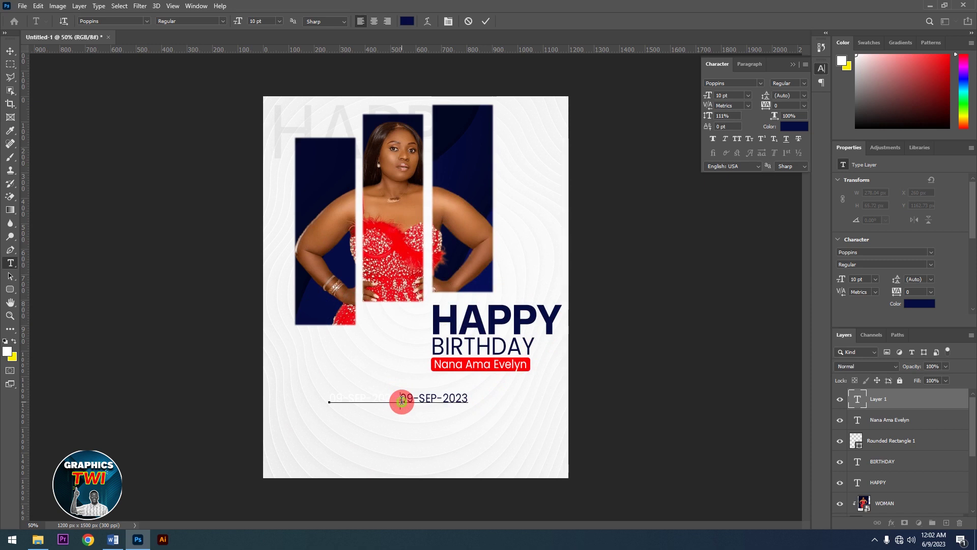
{"action": "left_click_drag", "start_coordinate": [402, 400], "coordinate": [235, 402]}
{"action": "key", "text": "BackSpace"}
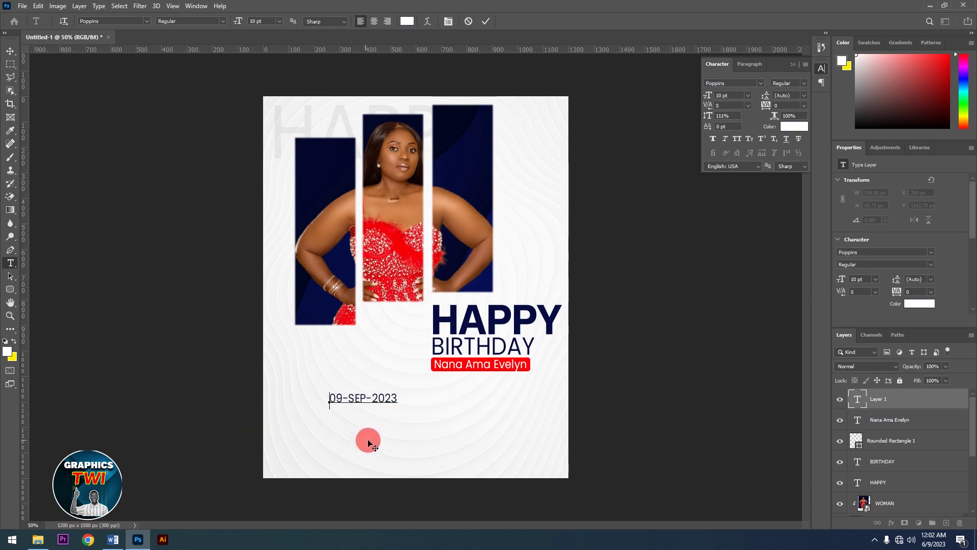
Step: Change the whole date text to the Sequel Sans Bold Head font
{"action": "key", "text": "ctrl+a"}
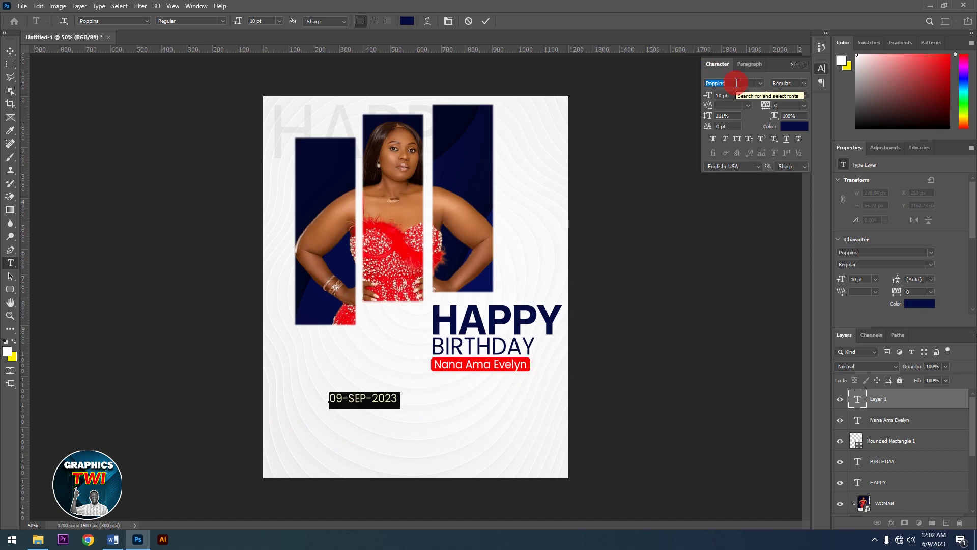
{"action": "type", "text": "SE"}
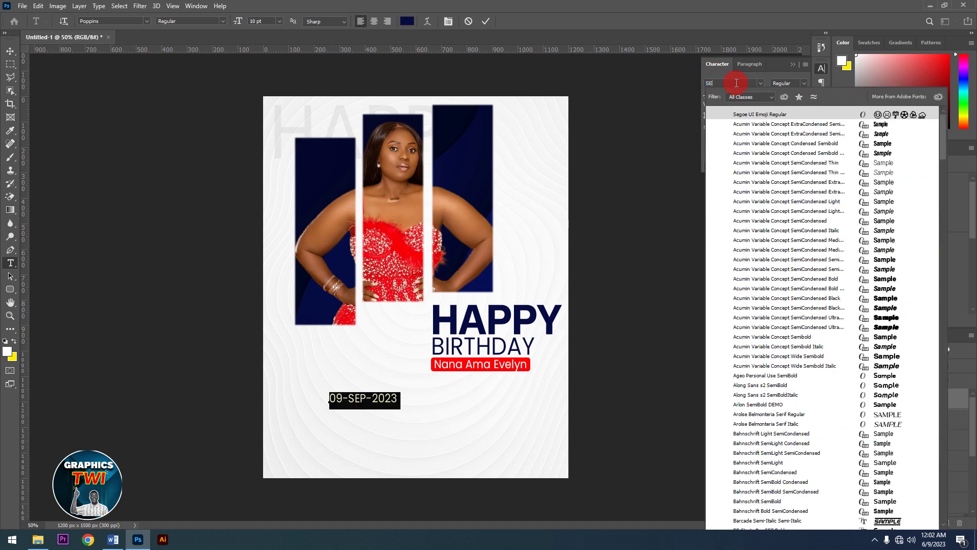
{"action": "type", "text": "Q"}
{"action": "left_click", "coordinate": [761, 113]}
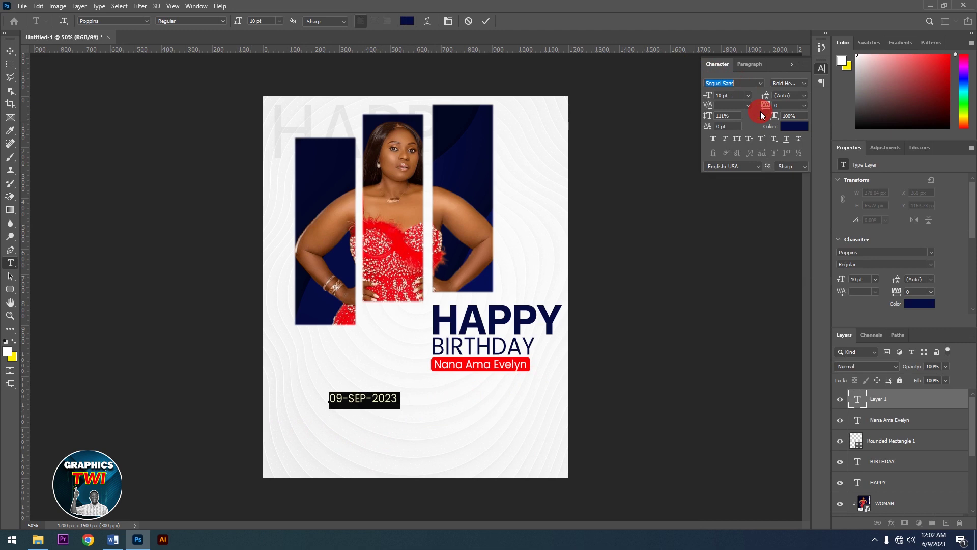
Step: Increase the date to 14 pt and move it just beneath the red name rectangle, at about X 658 px, Y 1084 px
{"action": "left_click", "coordinate": [734, 99]}
{"action": "scroll", "coordinate": [734, 97], "scroll_direction": "up", "scroll_amount": 4}
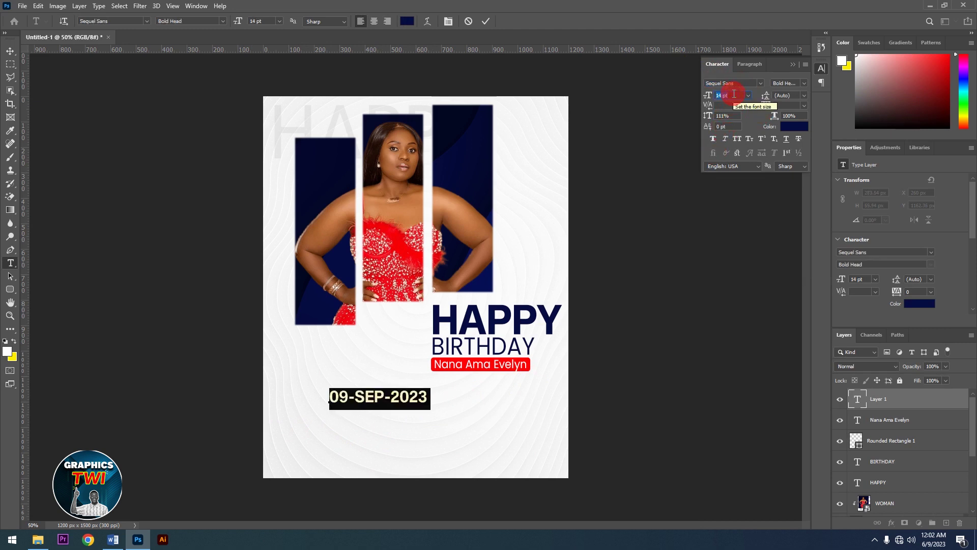
{"action": "left_click", "coordinate": [485, 21]}
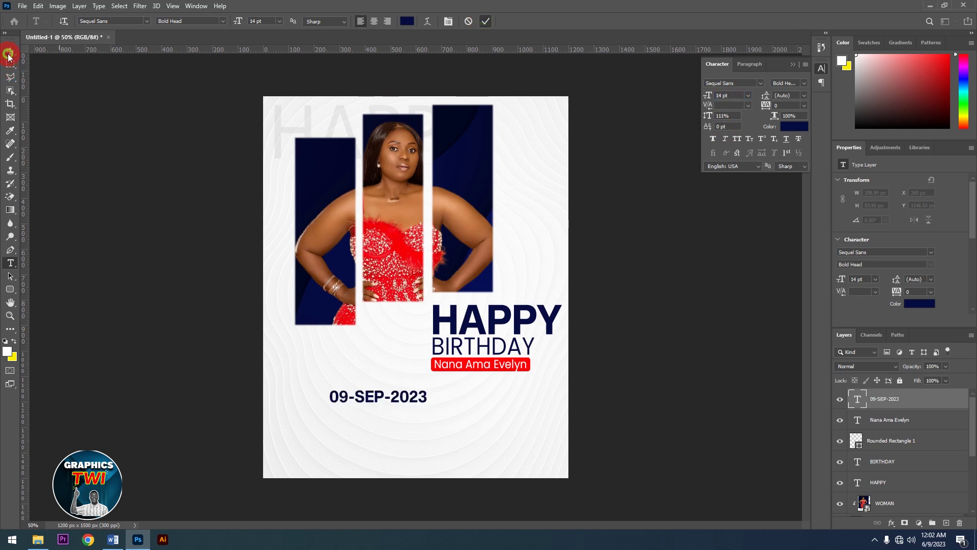
{"action": "left_click", "coordinate": [8, 54]}
{"action": "left_click_drag", "start_coordinate": [380, 399], "coordinate": [488, 380]}
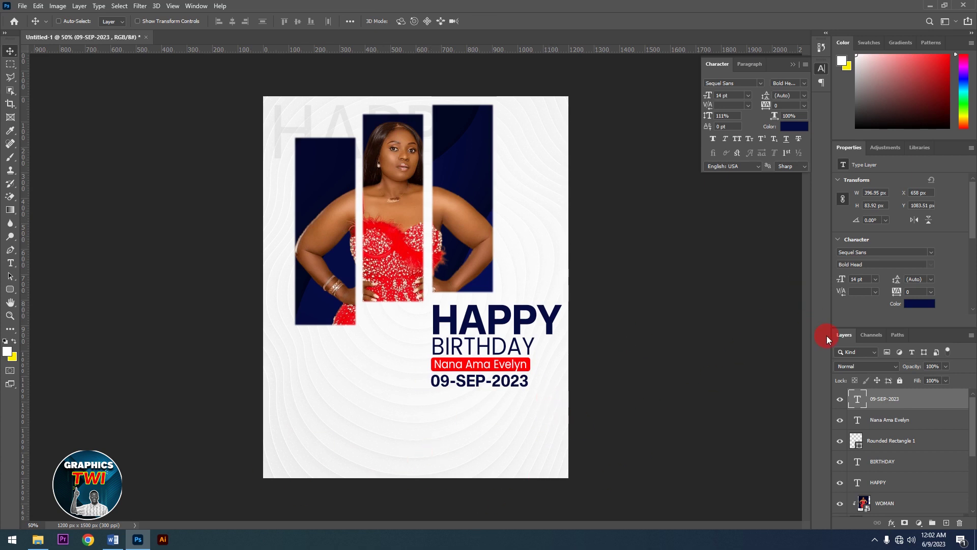
Step: Switch to the FONT USED document in Word, copy the quoted birthday message without its font note, and return to Photoshop
{"action": "left_click", "coordinate": [113, 539]}
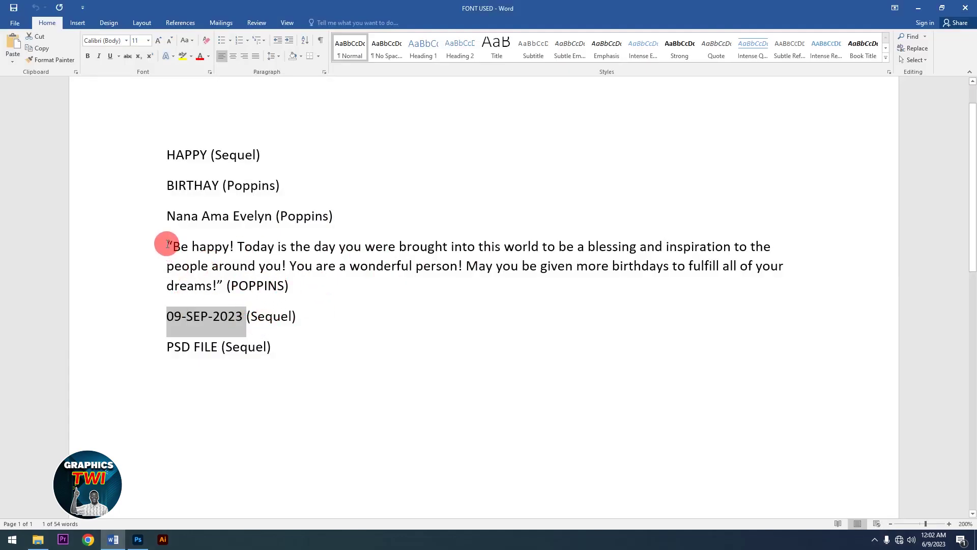
{"action": "left_click_drag", "start_coordinate": [168, 243], "coordinate": [220, 282]}
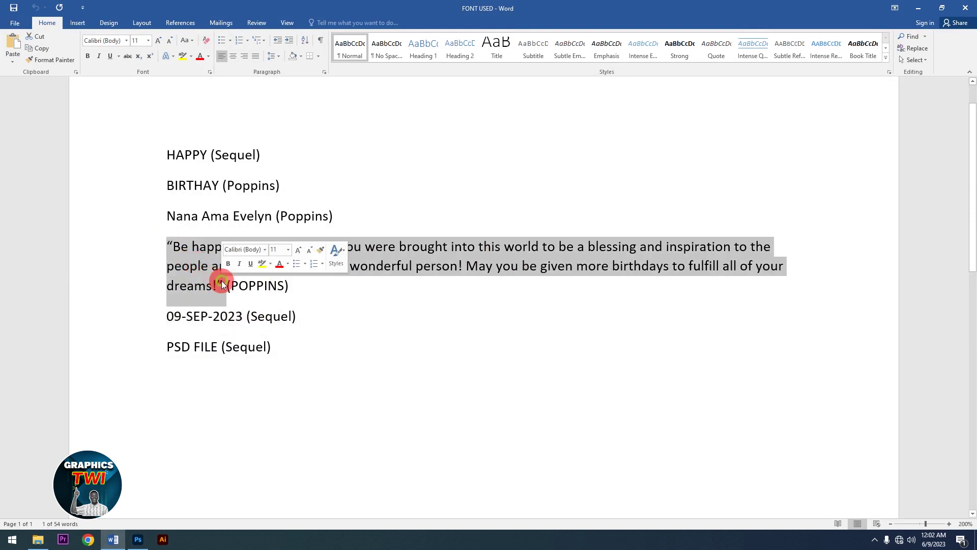
{"action": "left_click", "coordinate": [234, 277]}
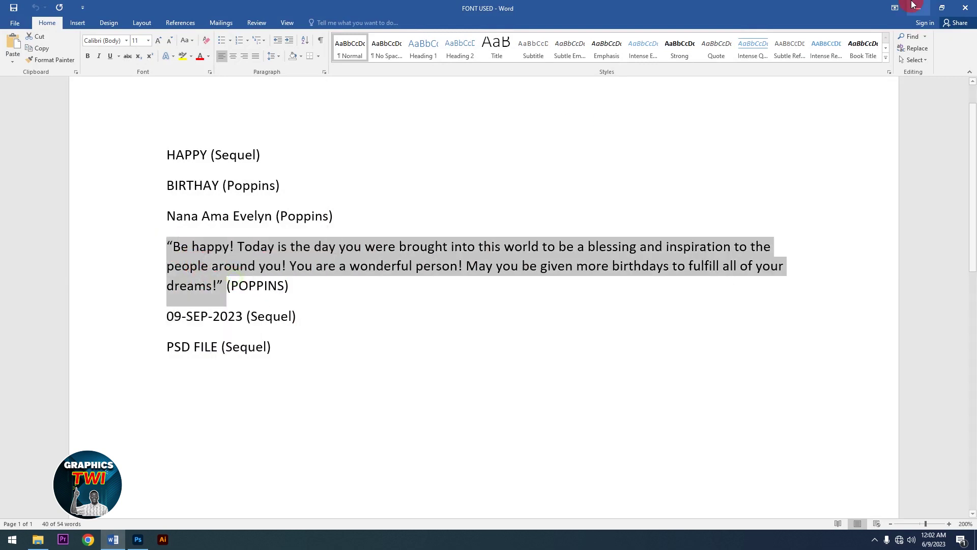
{"action": "left_click", "coordinate": [917, 10]}
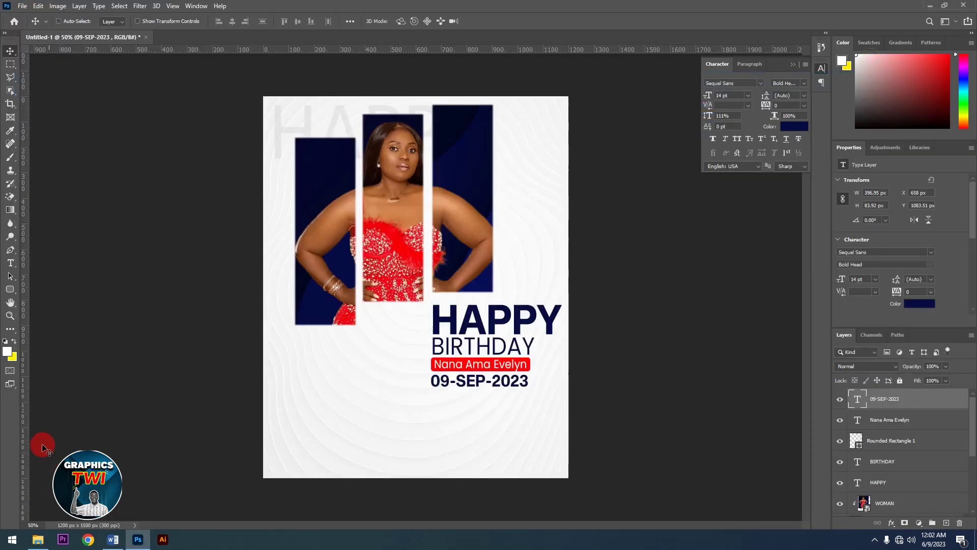
Step: Draw a paragraph text box about 538 × 181 px below the leftmost photo rectangle and replace its placeholder with the copied birthday message
{"action": "left_click", "coordinate": [11, 264]}
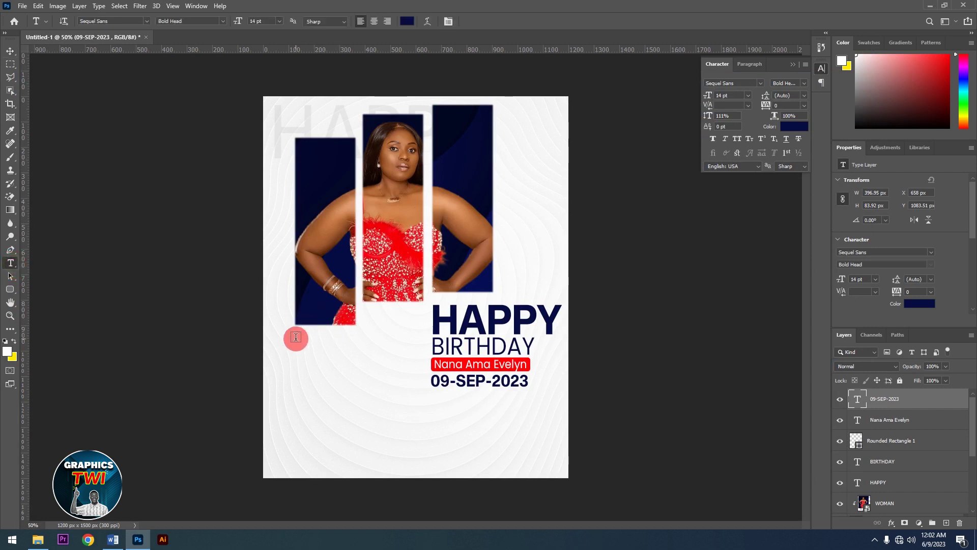
{"action": "left_click_drag", "start_coordinate": [279, 336], "coordinate": [413, 381]}
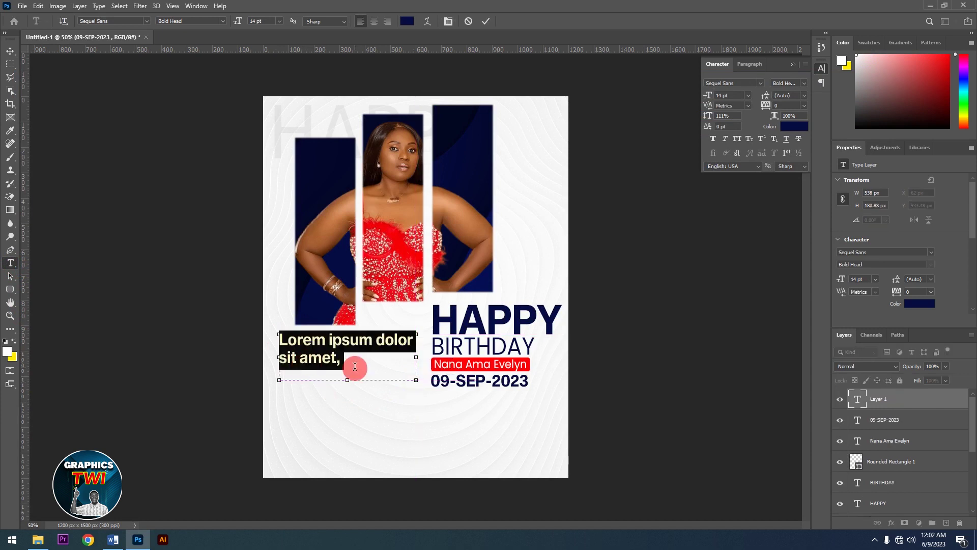
{"action": "left_click", "coordinate": [354, 367]}
{"action": "key", "text": "ctrl+a"}
{"action": "key", "text": "ctrl+v"}
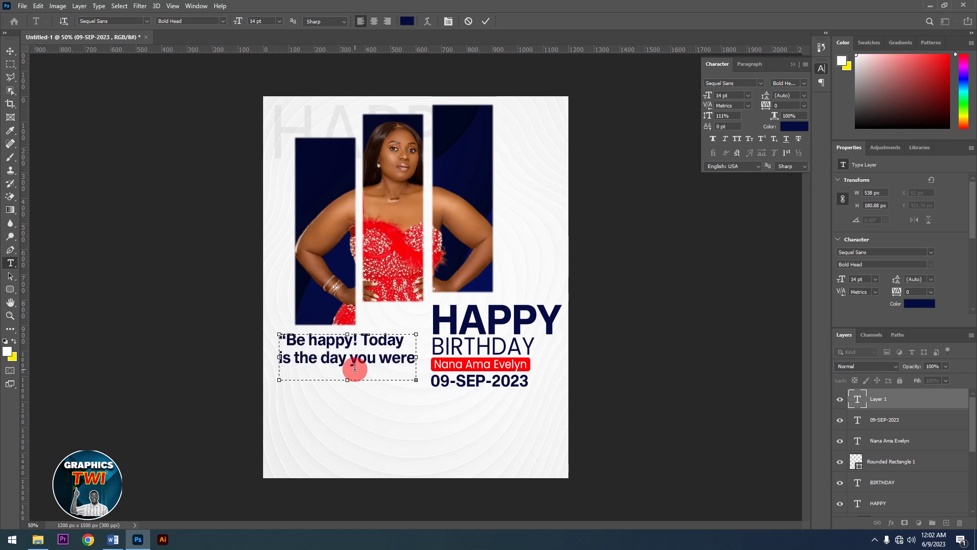
Step: Set the whole birthday message in Poppins Regular at 5 pt
{"action": "key", "text": "ctrl+a"}
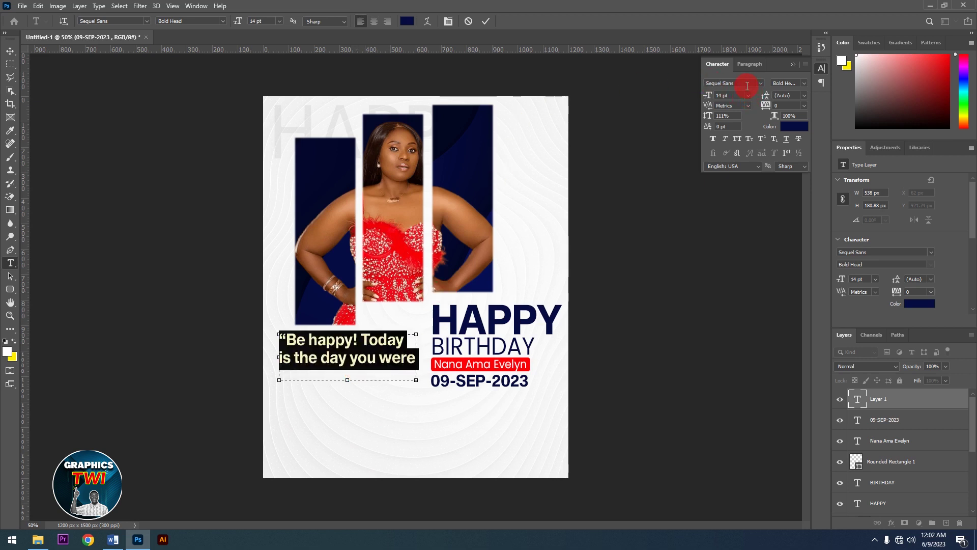
{"action": "type", "text": "Poppins"}
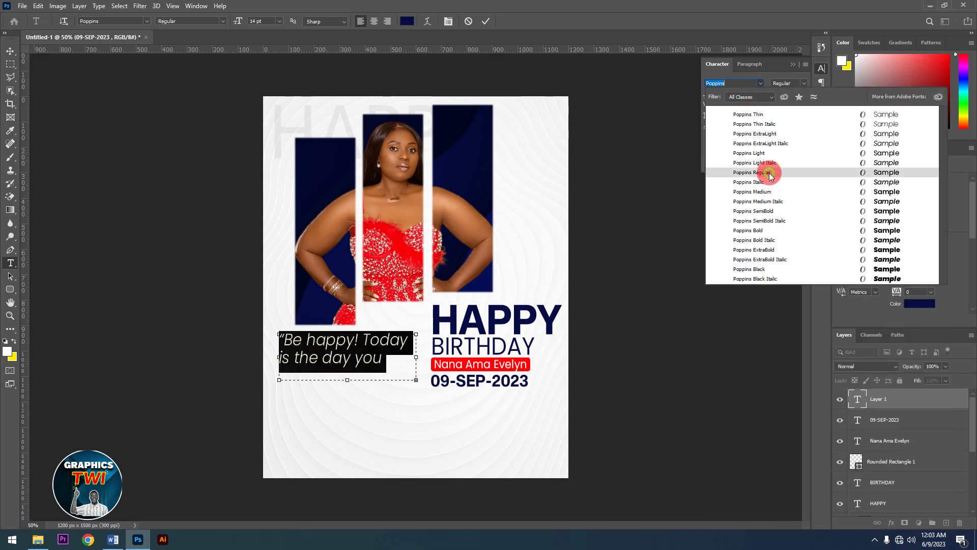
{"action": "left_click", "coordinate": [768, 173]}
{"action": "key", "text": "Down"}
{"action": "key", "text": "Down"}
{"action": "key", "text": "Down"}
{"action": "key", "text": "Down"}
{"action": "key", "text": "Down"}
{"action": "key", "text": "Down"}
{"action": "key", "text": "Down"}
{"action": "key", "text": "Down"}
{"action": "key", "text": "Down"}
{"action": "key", "text": "Down"}
{"action": "key", "text": "Up"}
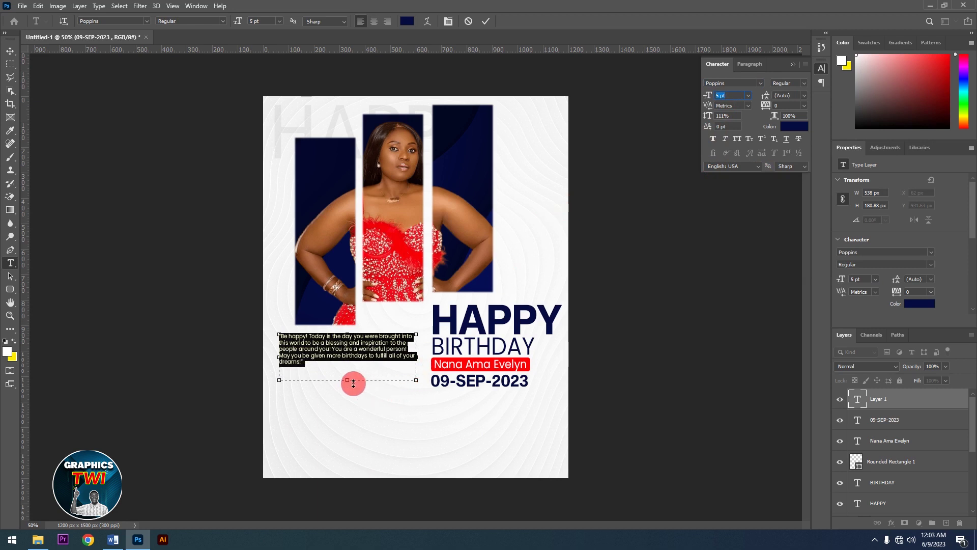
Step: Extend the message's text box downwards to about 205 px high and raise the text to 6 pt
{"action": "left_click_drag", "start_coordinate": [347, 380], "coordinate": [349, 389]}
{"action": "left_click", "coordinate": [732, 96]}
{"action": "key", "text": "Up"}
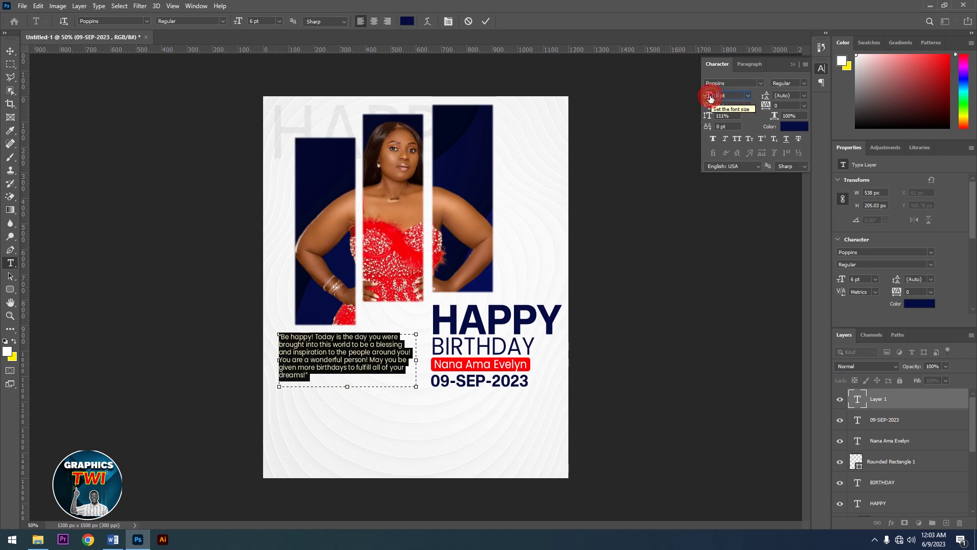
Step: Try the birthday message at 4.5 pt and at 4.8 pt
{"action": "left_click", "coordinate": [722, 137]}
{"action": "type", "text": "4.5"}
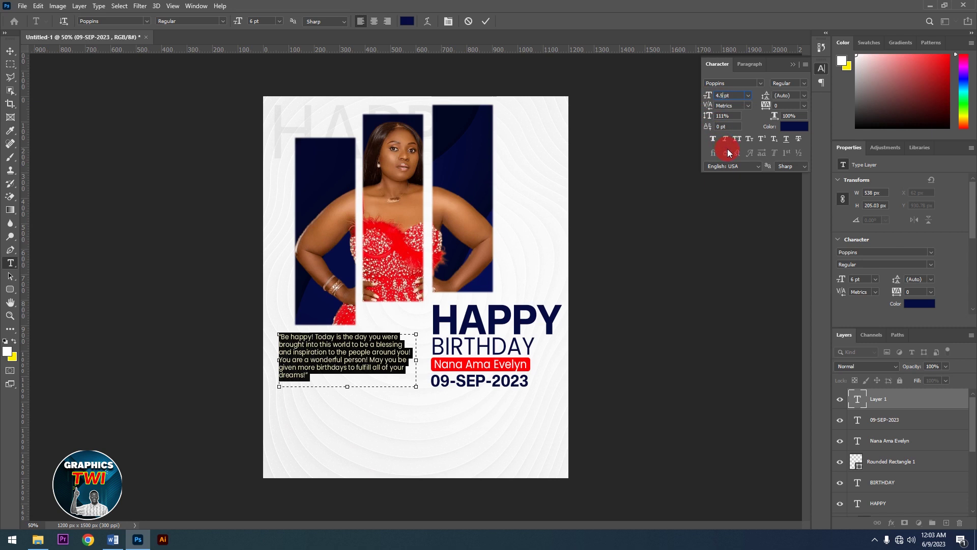
{"action": "key", "text": "Return"}
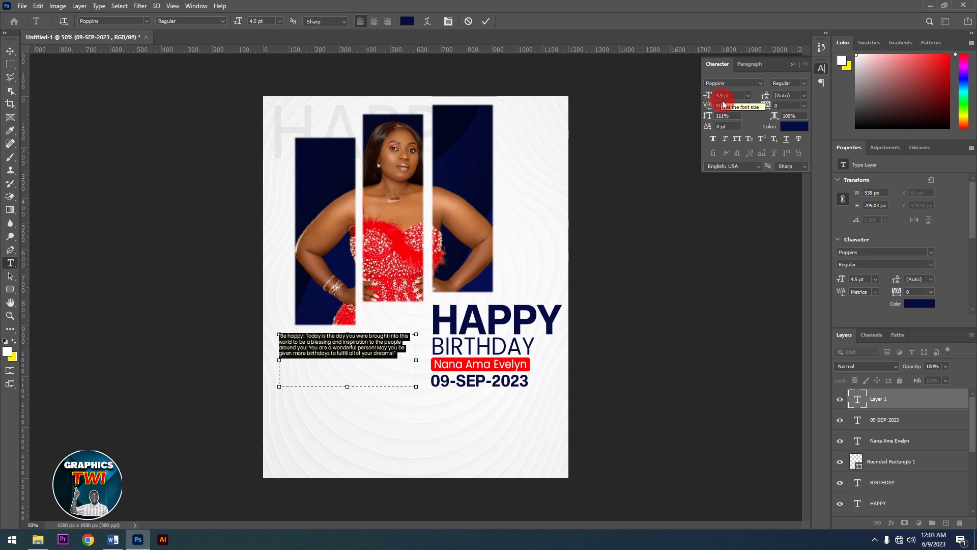
{"action": "left_click", "coordinate": [707, 96]}
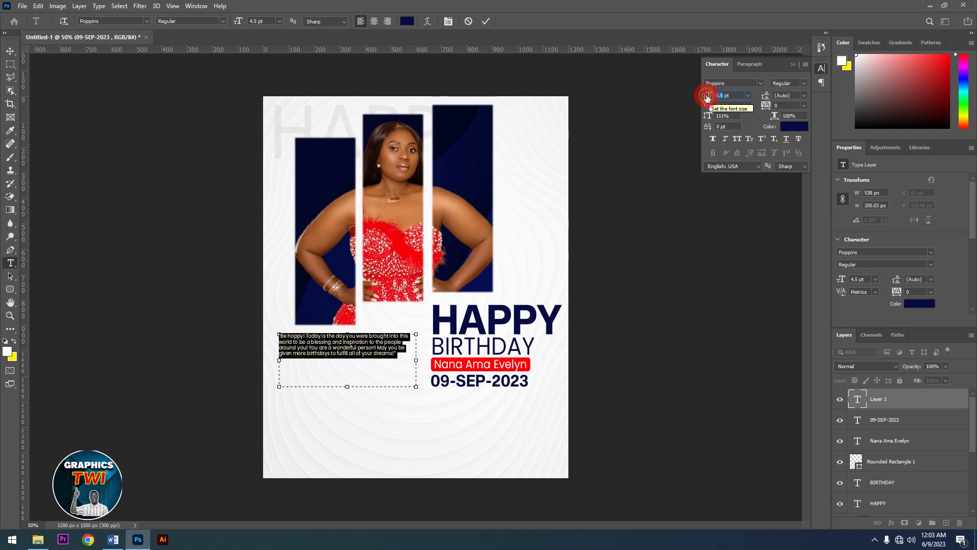
{"action": "type", "text": "4"}
{"action": "key", "text": "Return"}
{"action": "type", "text": "."}
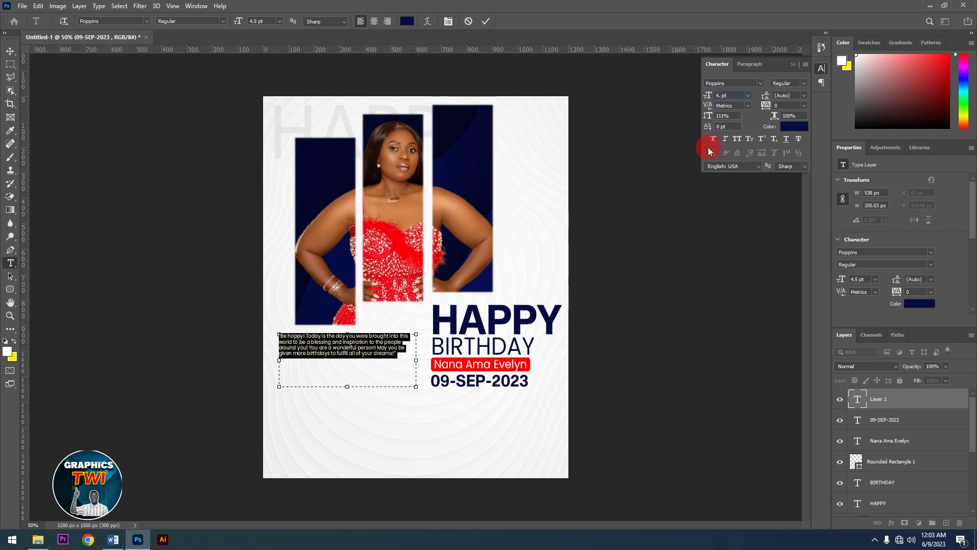
{"action": "type", "text": "8"}
{"action": "key", "text": "Return"}
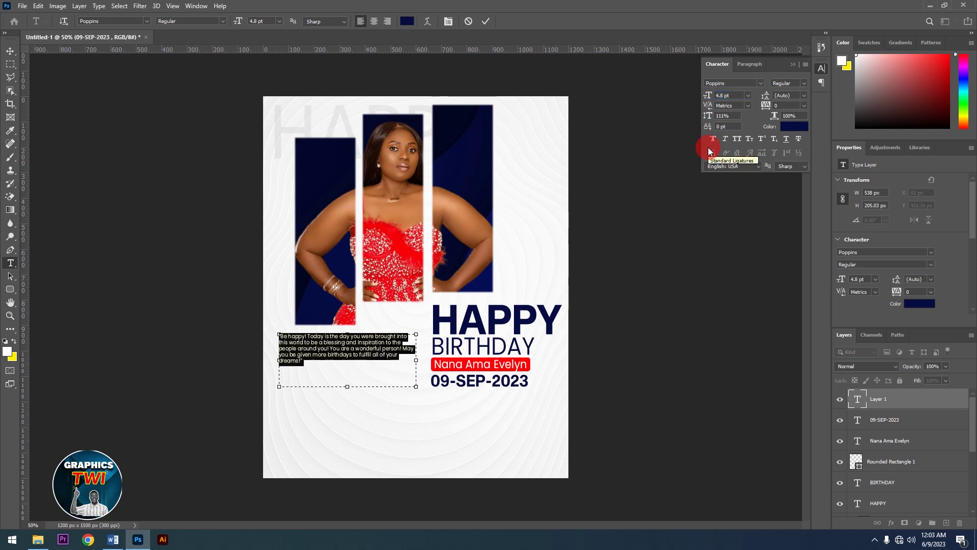
Step: Increase the birthday message to 5.5 pt and finish editing the text
{"action": "left_click", "coordinate": [703, 105]}
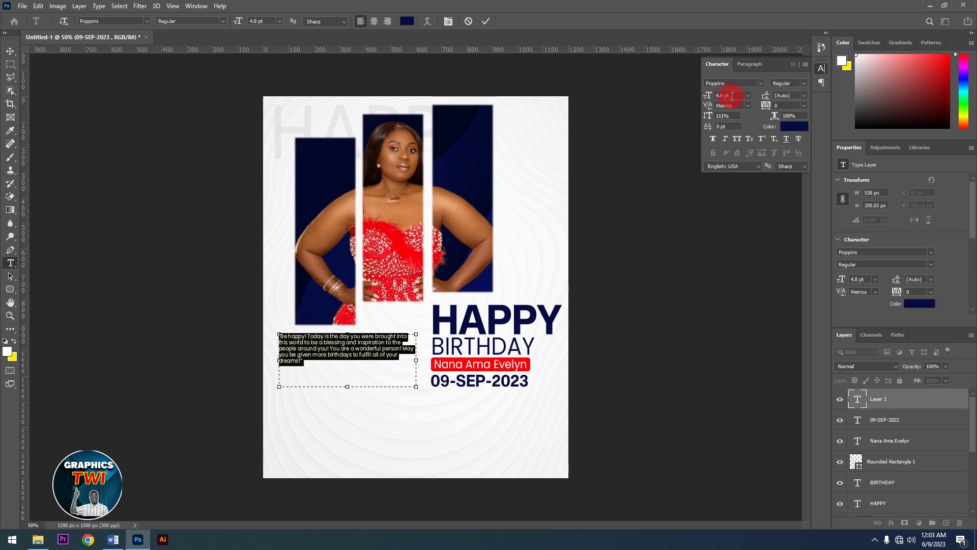
{"action": "left_click", "coordinate": [709, 97]}
{"action": "left_click", "coordinate": [708, 109]}
{"action": "key", "text": "Return"}
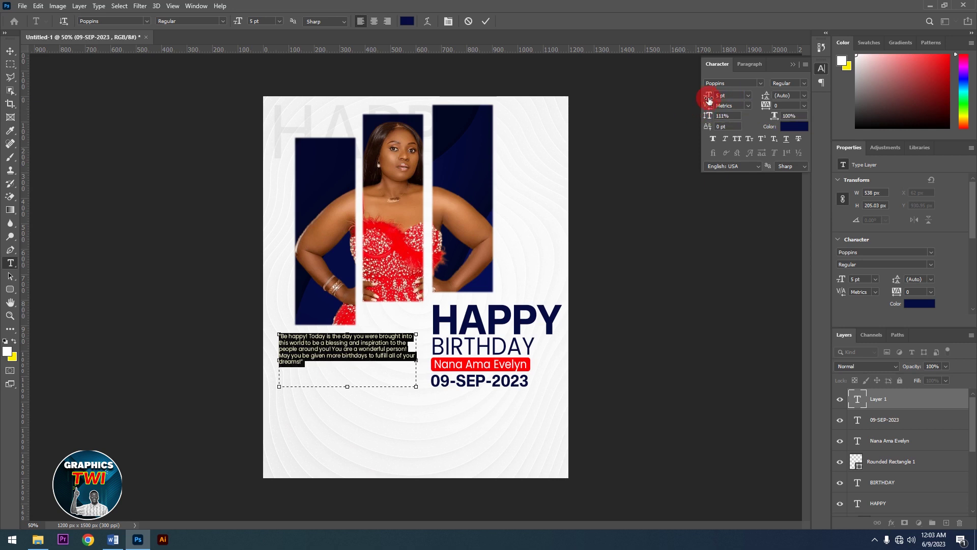
{"action": "left_click", "coordinate": [706, 97]}
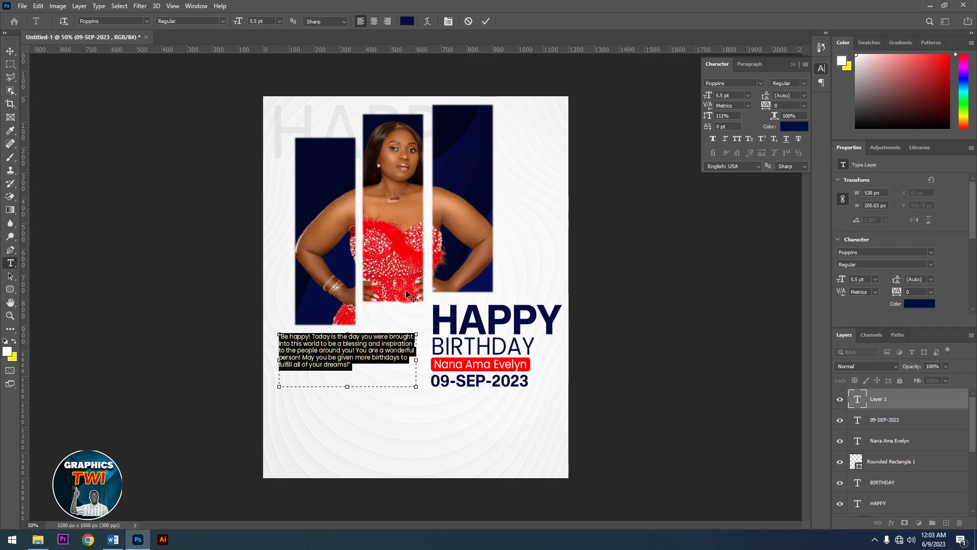
{"action": "left_click", "coordinate": [486, 20]}
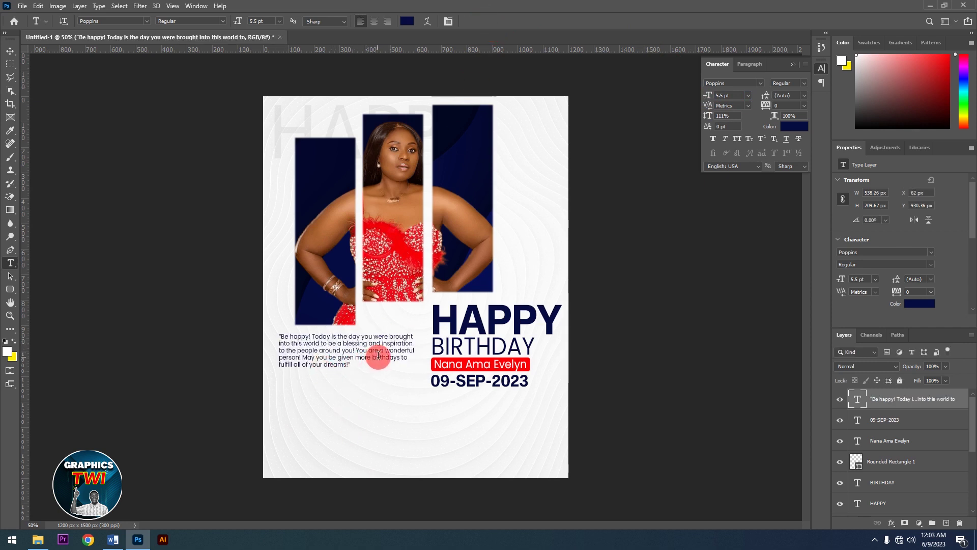
Step: Inspect the birthday message and the text block beside it close up
{"action": "key", "text": "ctrl+plus"}
{"action": "key", "text": "ctrl+plus"}
{"action": "key", "text": "ctrl+plus"}
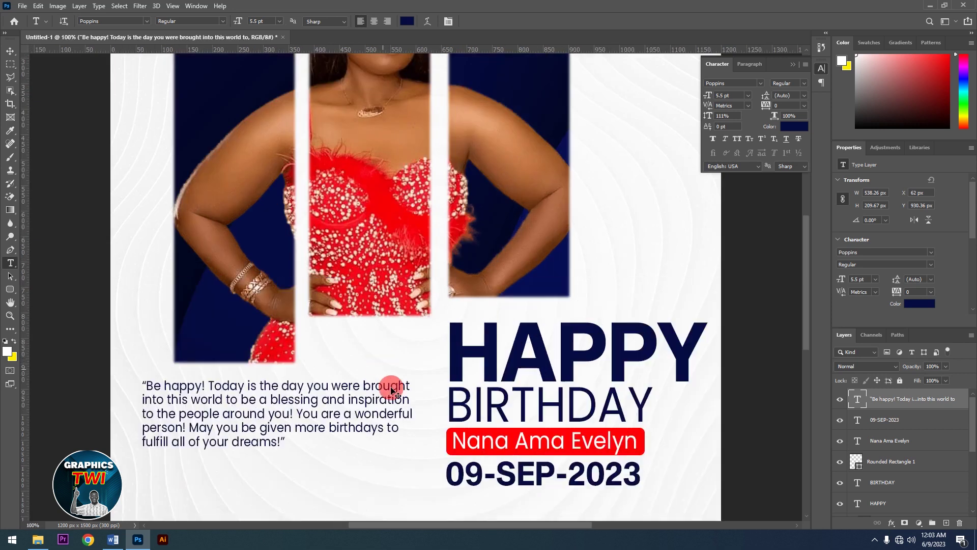
{"action": "key", "text": "ctrl+minus"}
{"action": "key", "text": "ctrl+minus"}
{"action": "key", "text": "ctrl+minus"}
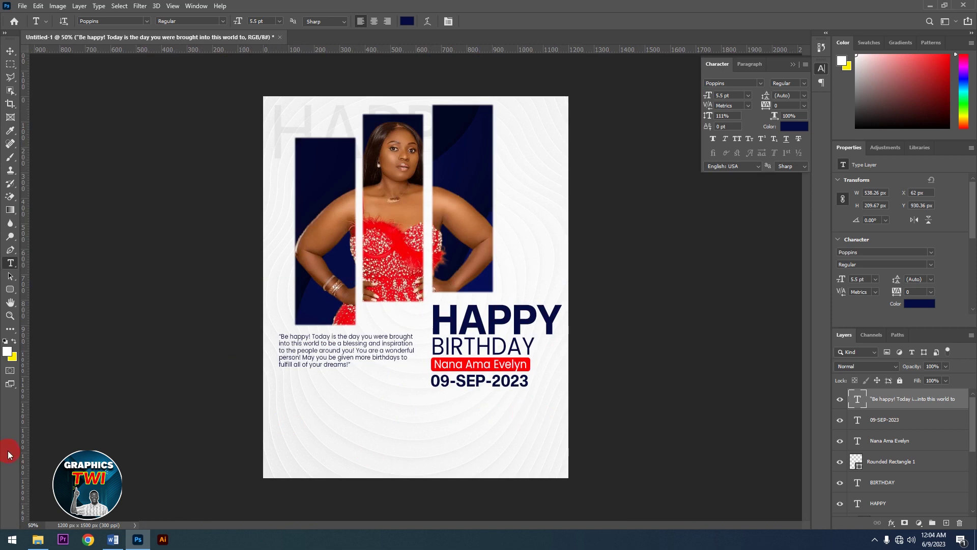
Step: Set the foreground colour to the dark blue sampled from the leftmost photo rectangle
{"action": "left_click", "coordinate": [8, 352]}
{"action": "left_click", "coordinate": [310, 305]}
{"action": "left_click", "coordinate": [637, 184]}
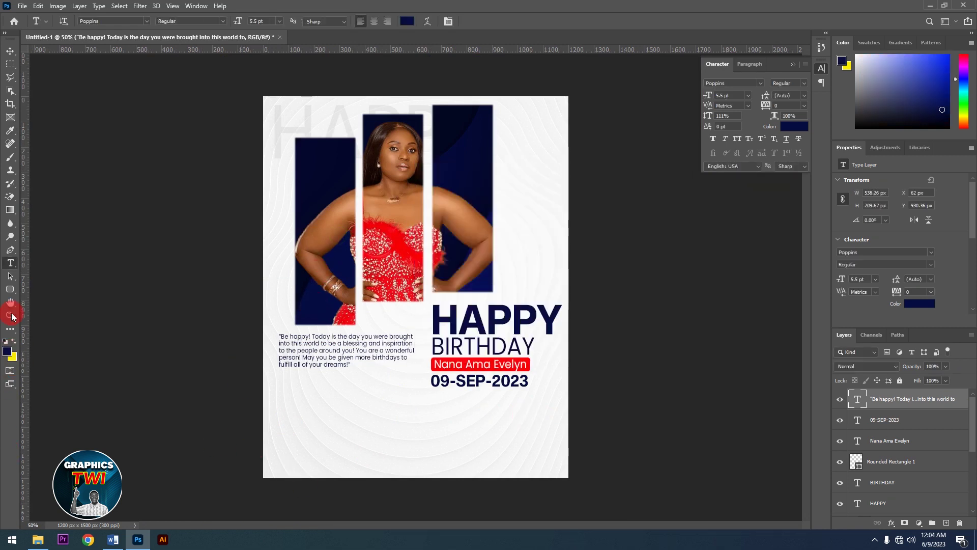
Step: Draw a thin dark blue rounded rectangle about 494 × 10 px just below the birthday message and rasterize its layer
{"action": "left_click", "coordinate": [9, 289]}
{"action": "left_click", "coordinate": [38, 299]}
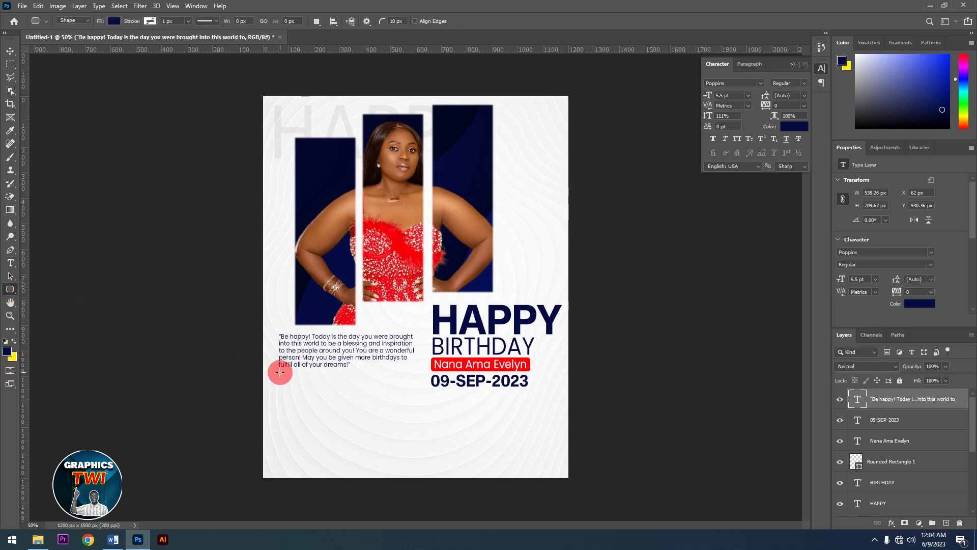
{"action": "left_click_drag", "start_coordinate": [280, 373], "coordinate": [405, 374]}
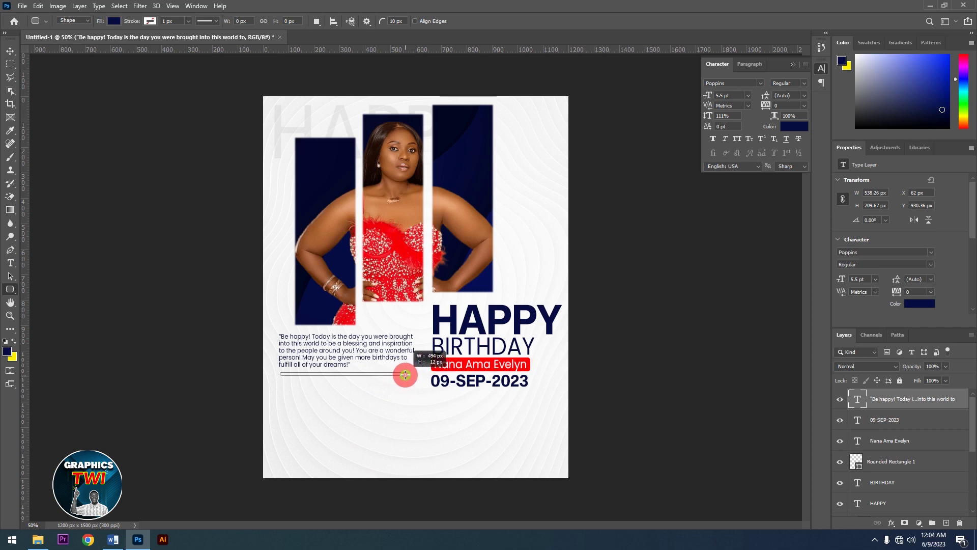
{"action": "left_click_drag", "start_coordinate": [405, 374], "coordinate": [405, 373]}
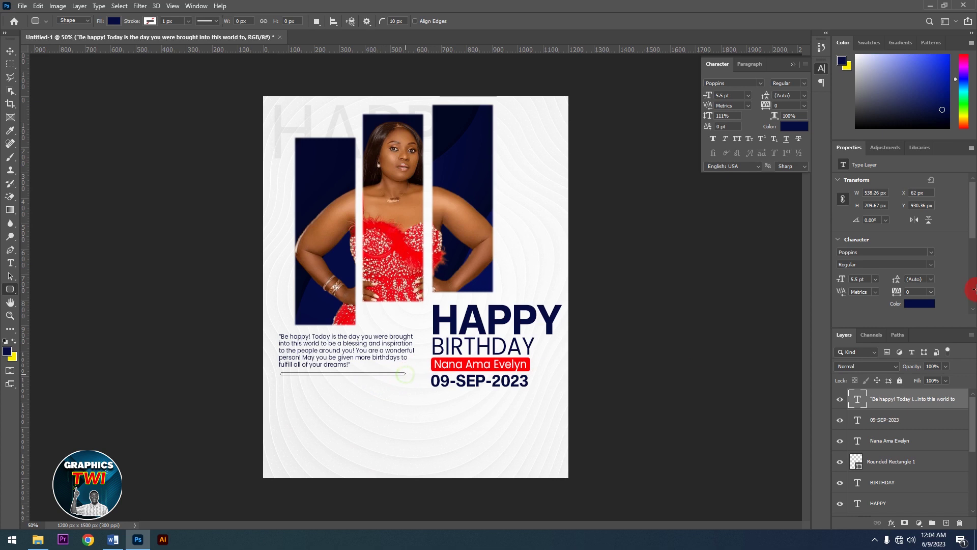
{"action": "left_click", "coordinate": [900, 400]}
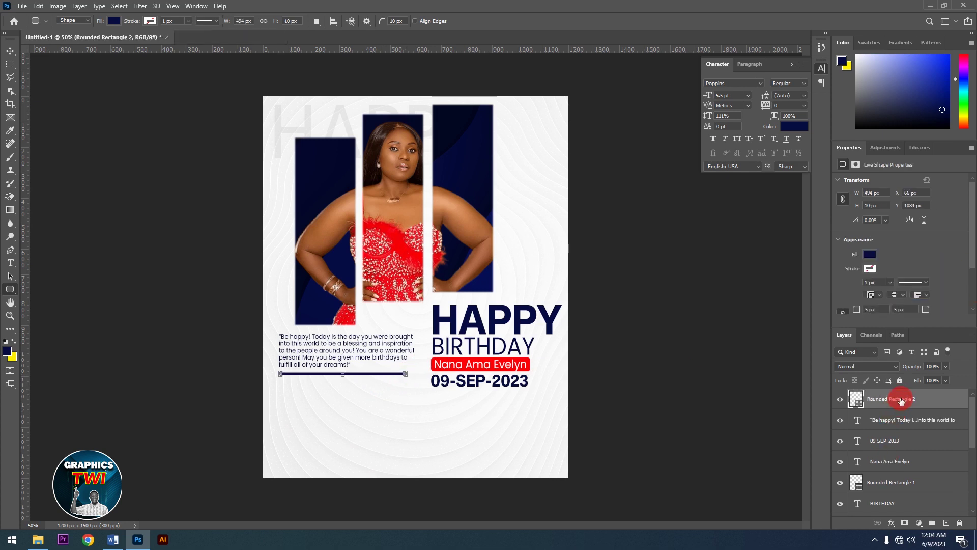
{"action": "right_click", "coordinate": [900, 400]}
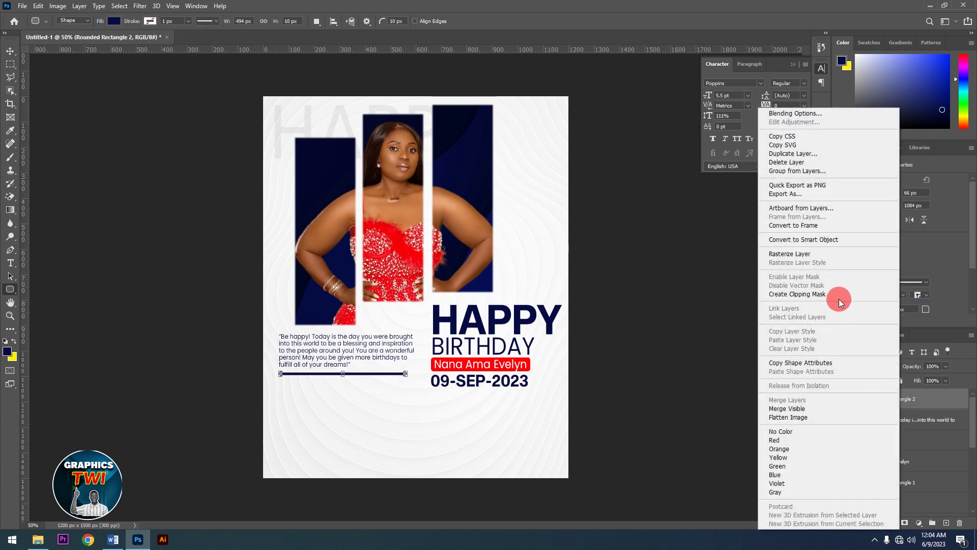
{"action": "left_click", "coordinate": [792, 253]}
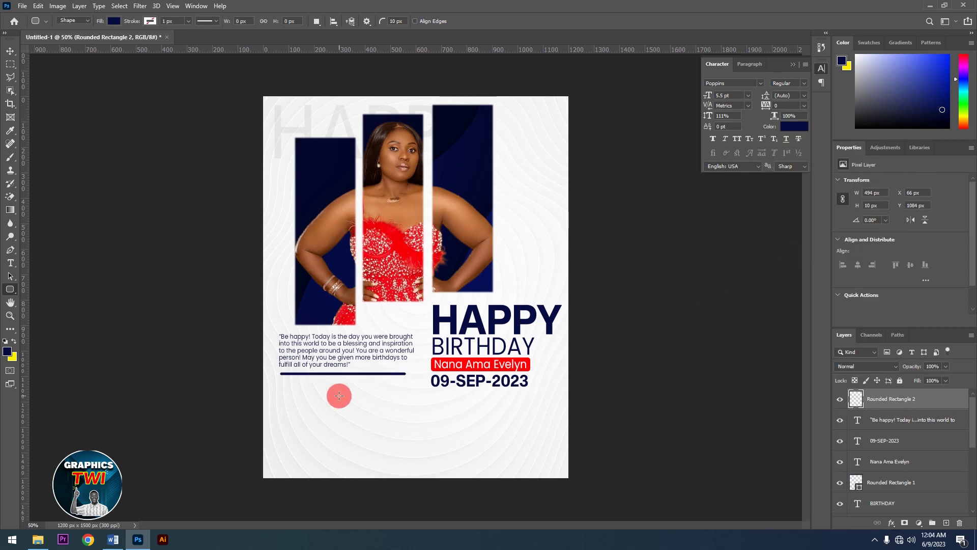
Step: Draw a dark blue circle about 36 px wide on the right end of the thin bar
{"action": "left_click_drag", "start_coordinate": [11, 292], "coordinate": [47, 309]}
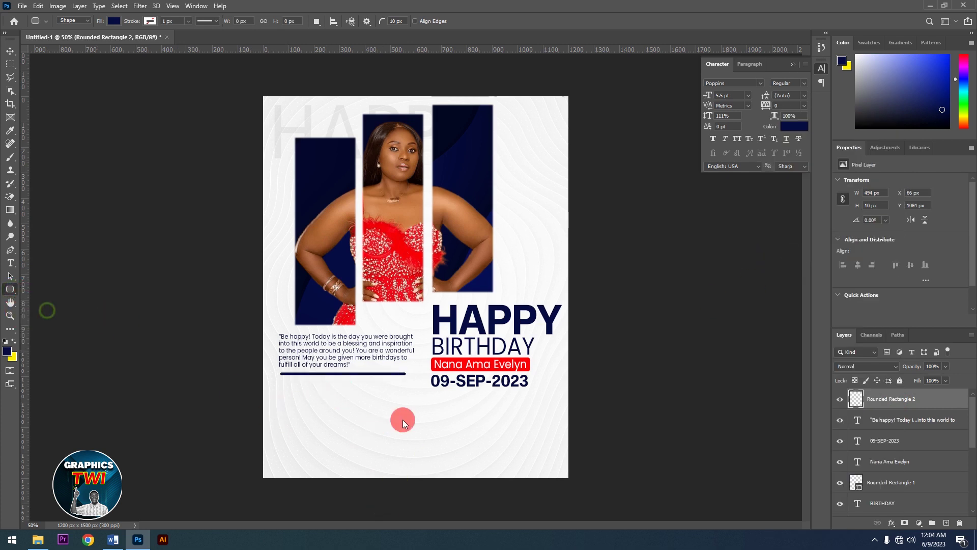
{"action": "left_click_drag", "start_coordinate": [388, 415], "coordinate": [409, 375]}
{"action": "left_click", "coordinate": [12, 53]}
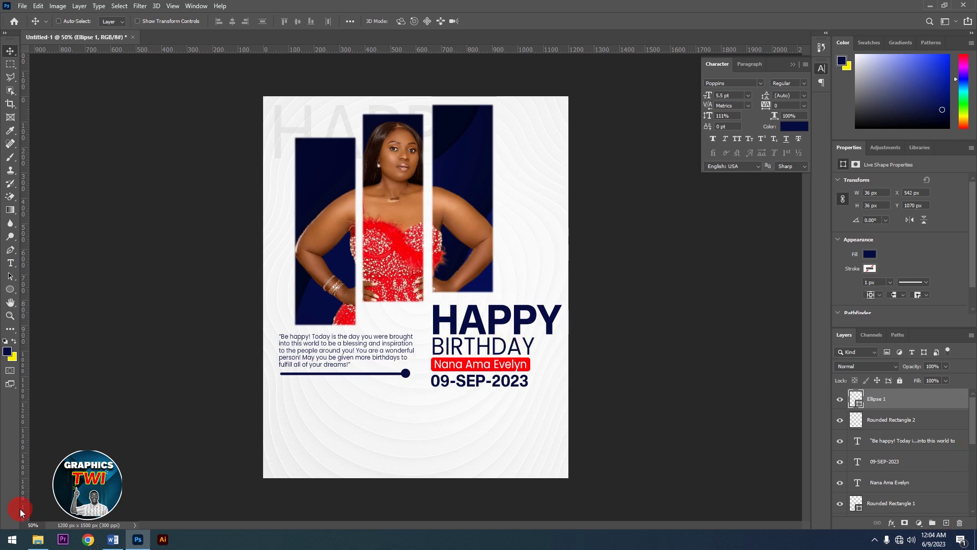
Step: Place the DIFFERENCE image from the BIRTHDAY folder over the flyer's lower part and set its blend mode to Difference
{"action": "left_click", "coordinate": [38, 540]}
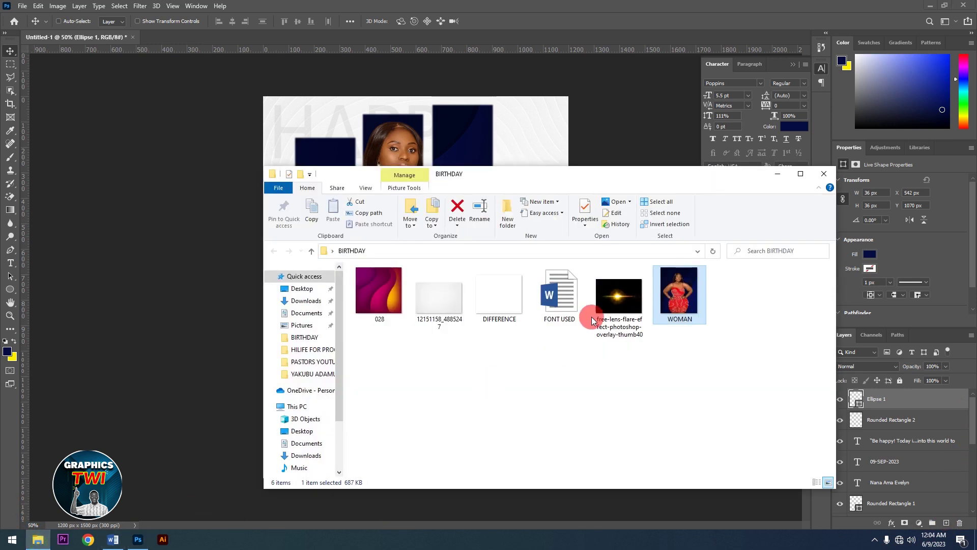
{"action": "double_click", "coordinate": [494, 307]}
{"action": "left_click_drag", "start_coordinate": [511, 297], "coordinate": [381, 135]}
{"action": "left_click_drag", "start_coordinate": [510, 279], "coordinate": [523, 417]}
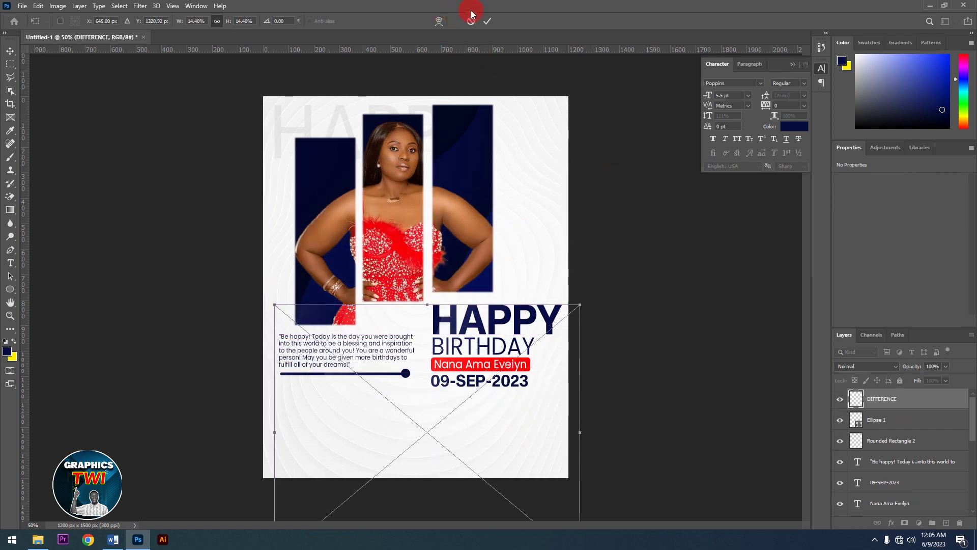
{"action": "left_click", "coordinate": [485, 21]}
{"action": "left_click", "coordinate": [868, 365]}
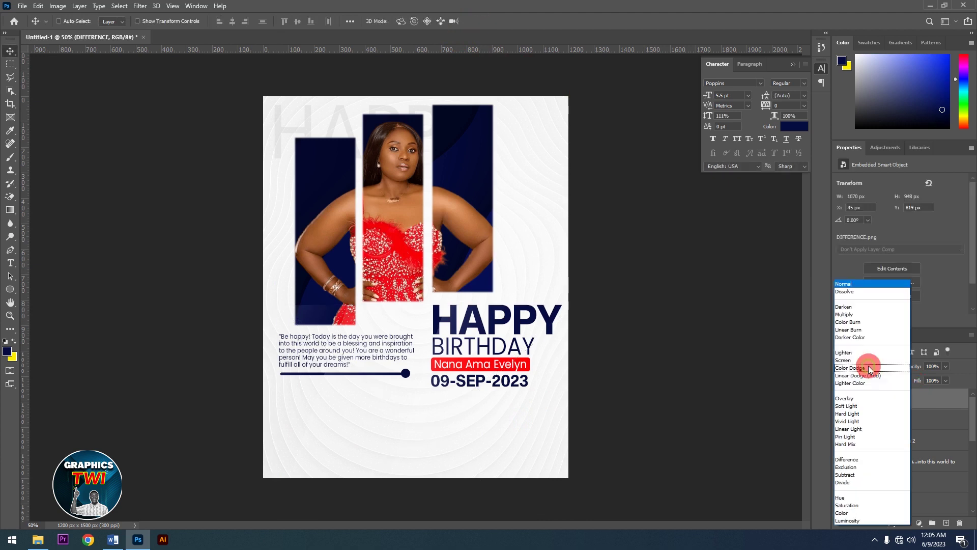
{"action": "left_click", "coordinate": [860, 461]}
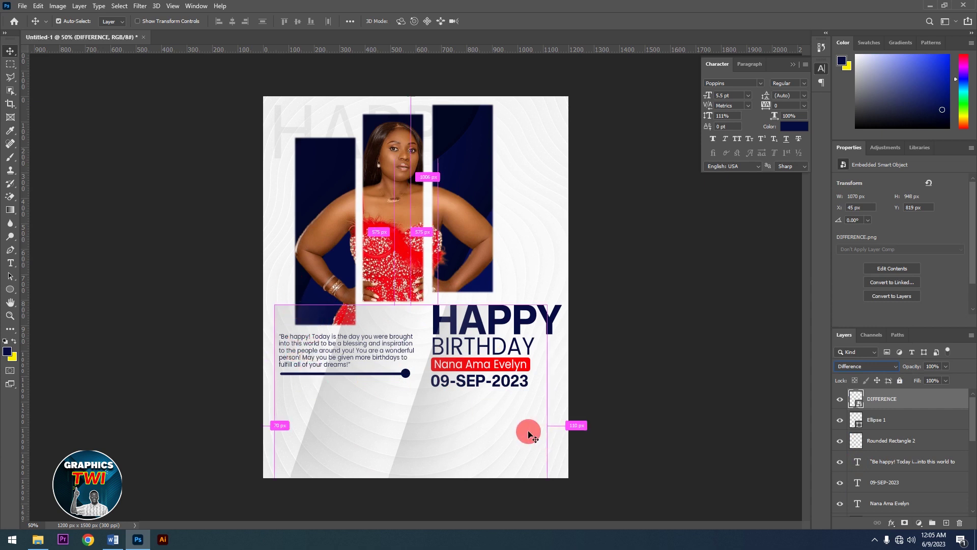
Step: Scale the DIFFERENCE overlay to about 15.62% and shift it to span the flyer's width from the top of HAPPY downward
{"action": "key", "text": "ctrl+t"}
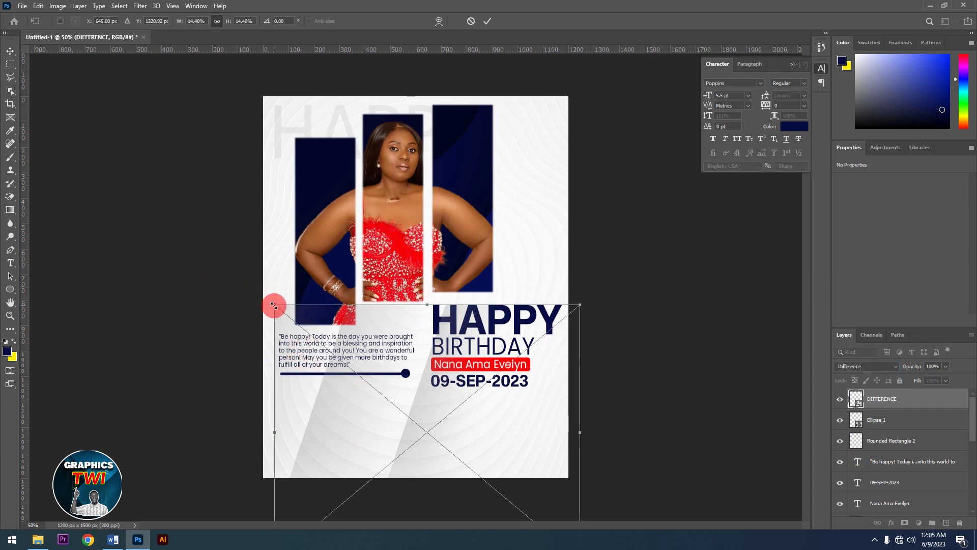
{"action": "left_click_drag", "start_coordinate": [274, 305], "coordinate": [262, 293]}
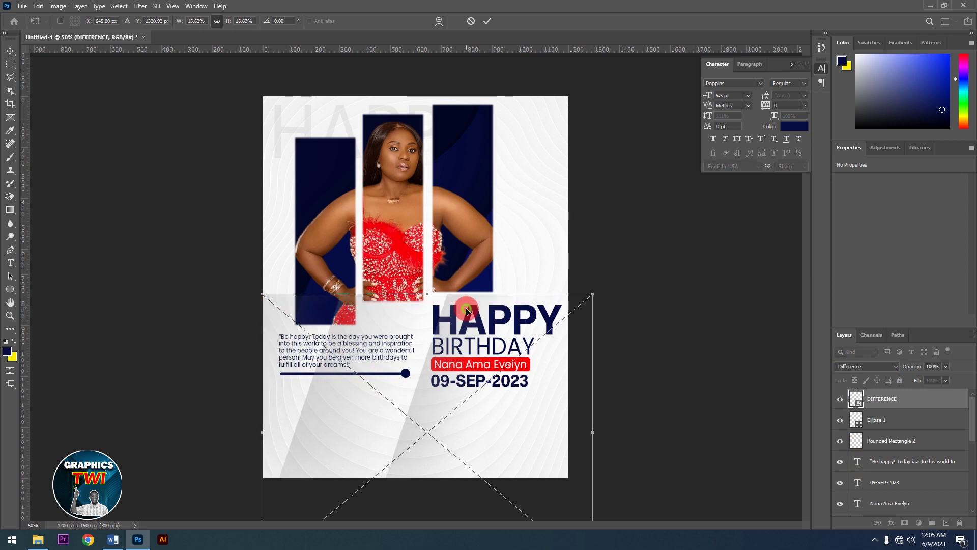
{"action": "left_click_drag", "start_coordinate": [467, 309], "coordinate": [463, 319]}
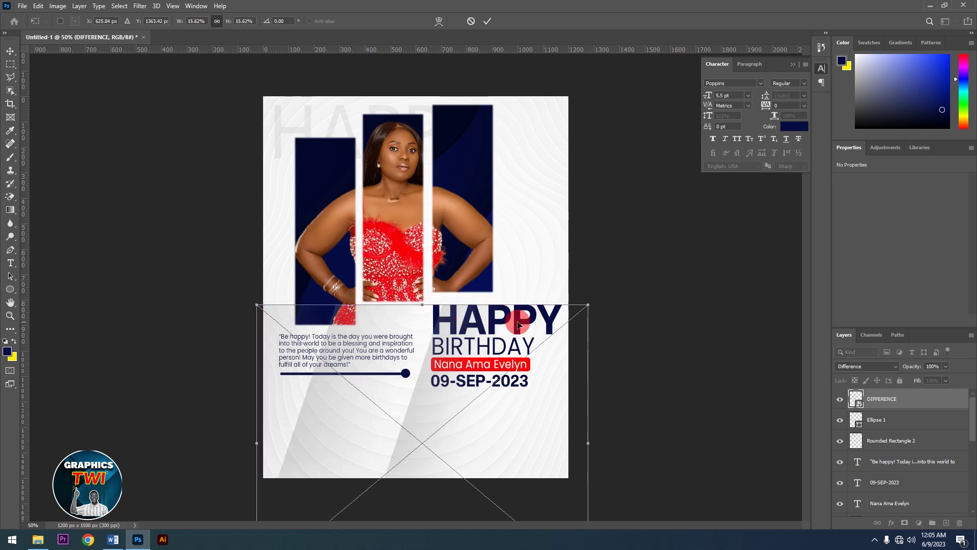
{"action": "left_click", "coordinate": [492, 23]}
{"action": "left_click", "coordinate": [540, 334]}
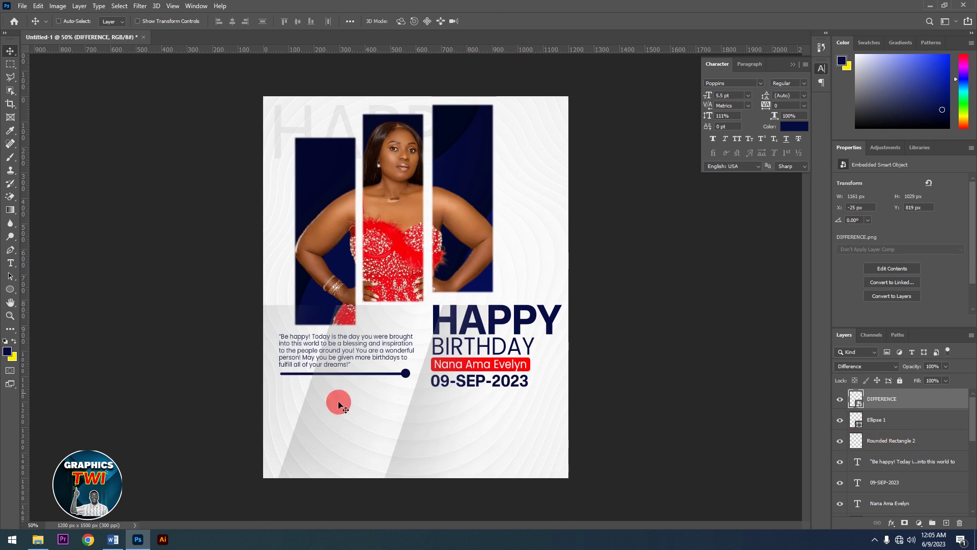
Step: Draw a rectangle about 1306 × 320 px in dark blue #050c40 across the bottom edge of the flyer
{"action": "left_click", "coordinate": [8, 350]}
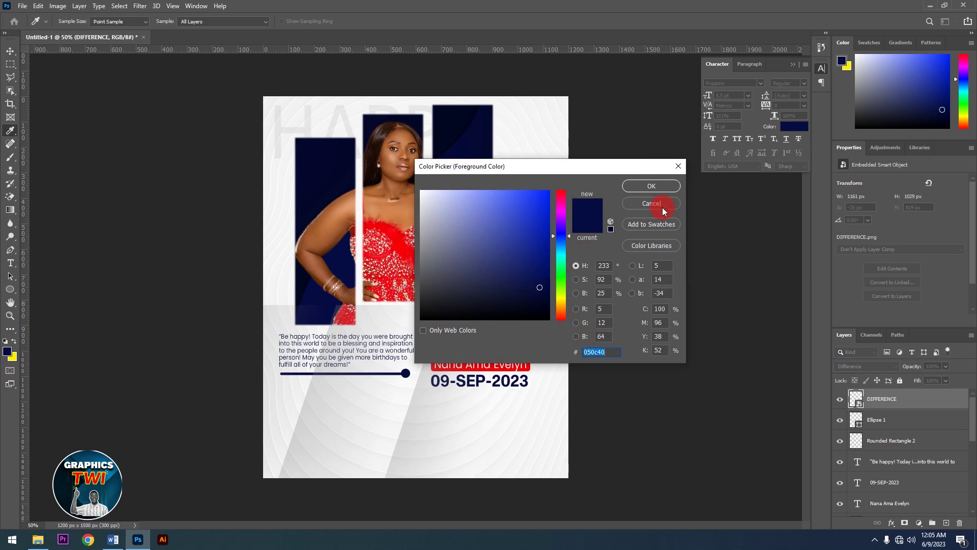
{"action": "left_click", "coordinate": [653, 187]}
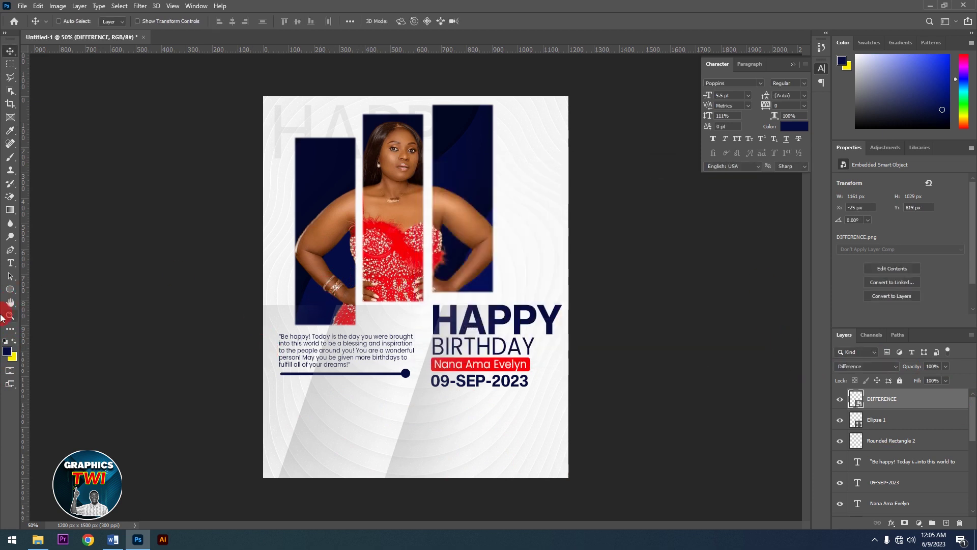
{"action": "left_click", "coordinate": [9, 289]}
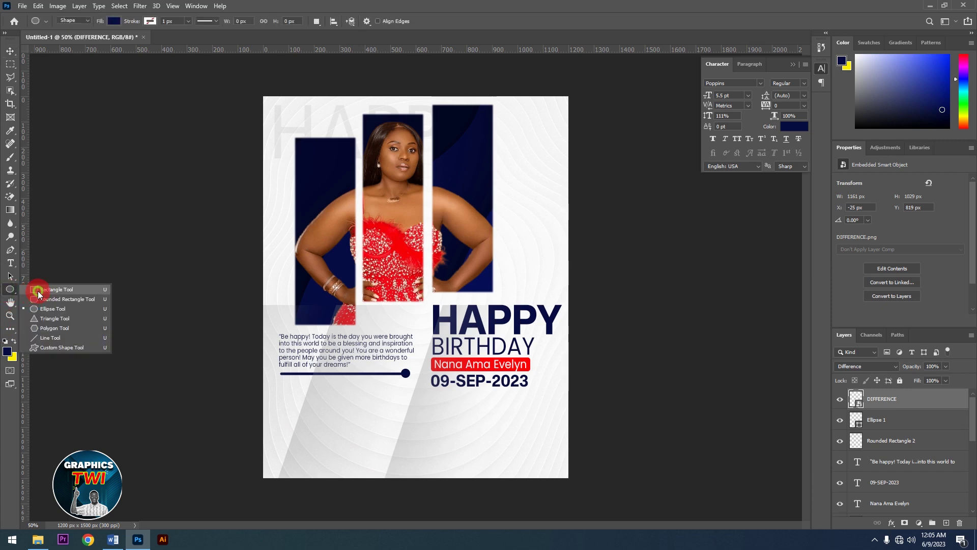
{"action": "left_click", "coordinate": [39, 294]}
{"action": "left_click_drag", "start_coordinate": [254, 422], "coordinate": [587, 503]}
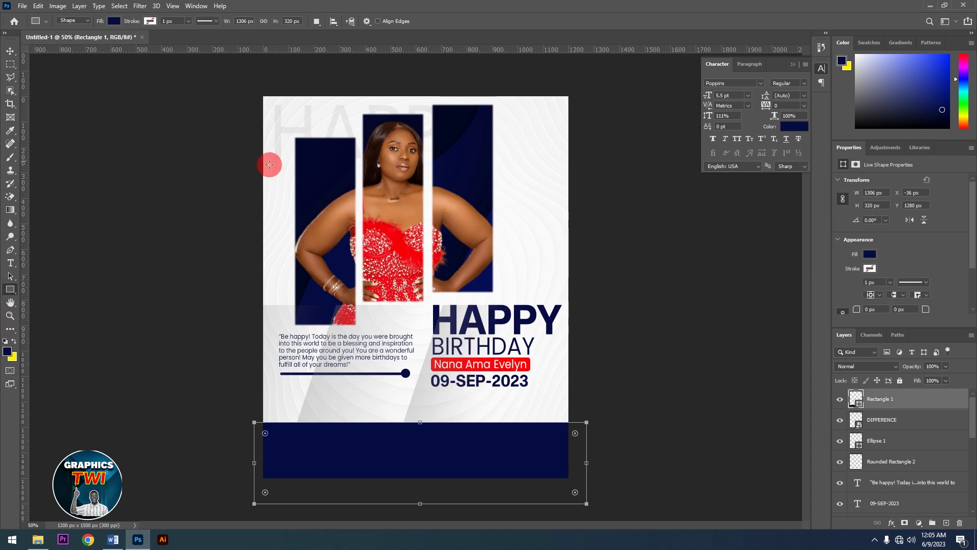
{"action": "left_click", "coordinate": [10, 51]}
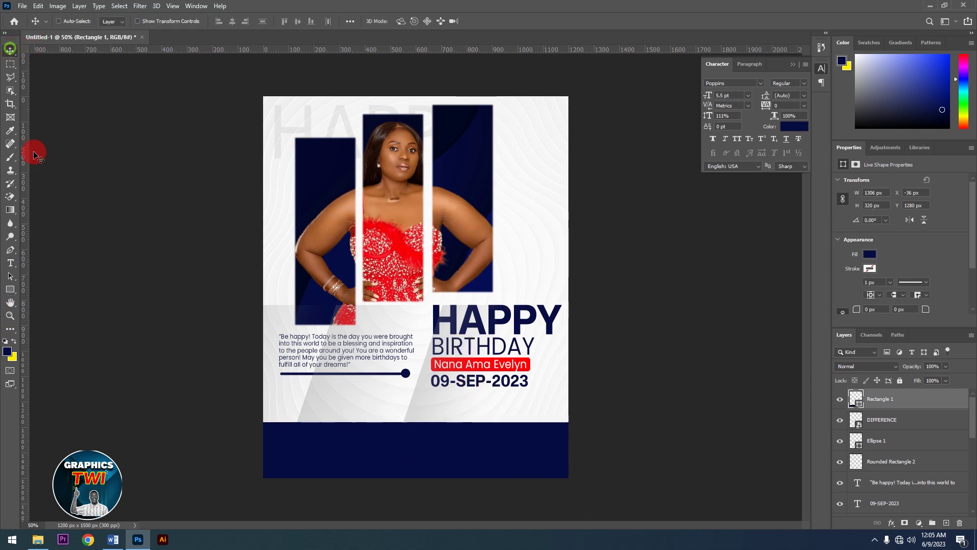
Step: Place the 028 image from the BIRTHDAY folder over the bottom rectangle and scale it to about 6.23%
{"action": "left_click", "coordinate": [112, 539]}
{"action": "left_click", "coordinate": [110, 534]}
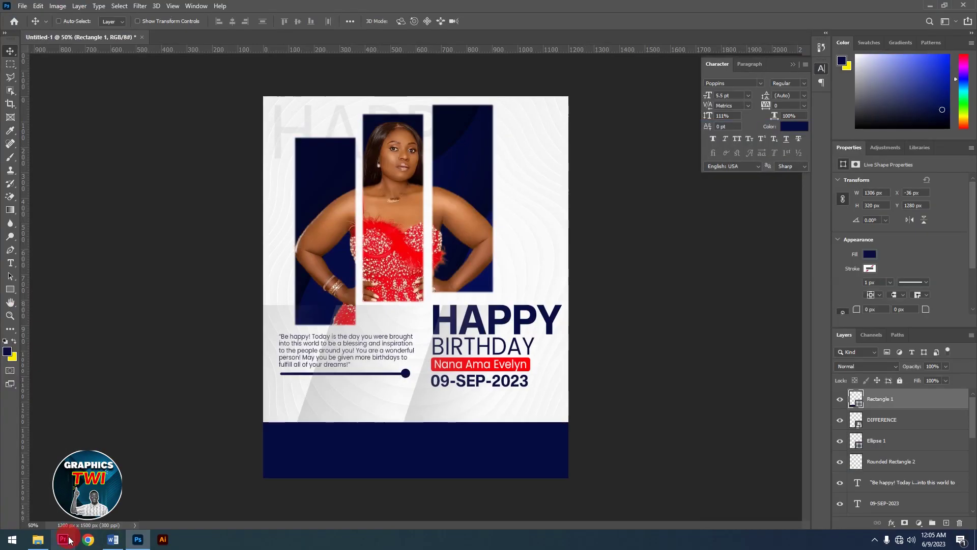
{"action": "left_click", "coordinate": [38, 539]}
{"action": "left_click", "coordinate": [381, 288]}
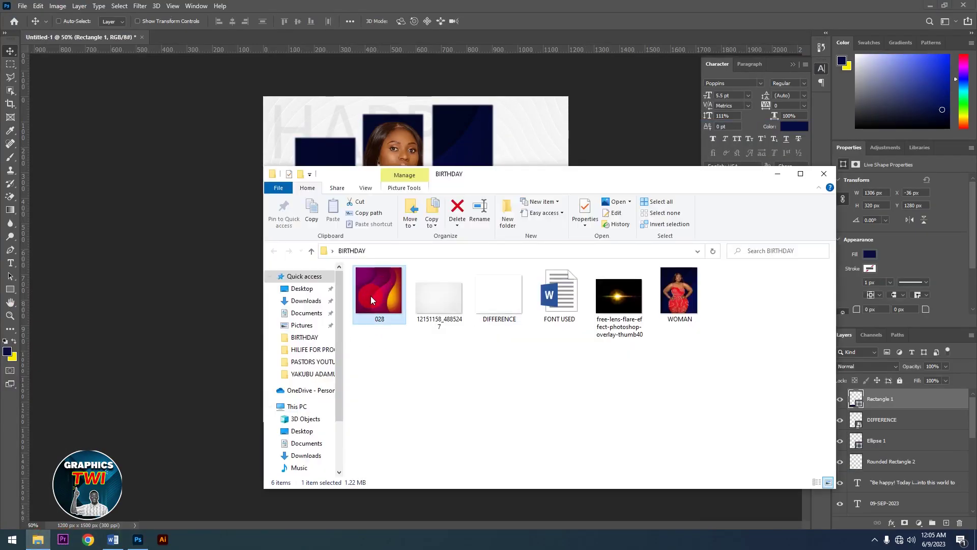
{"action": "left_click_drag", "start_coordinate": [396, 137], "coordinate": [441, 231]}
{"action": "left_click_drag", "start_coordinate": [472, 198], "coordinate": [451, 252]}
{"action": "left_click_drag", "start_coordinate": [512, 327], "coordinate": [514, 465]}
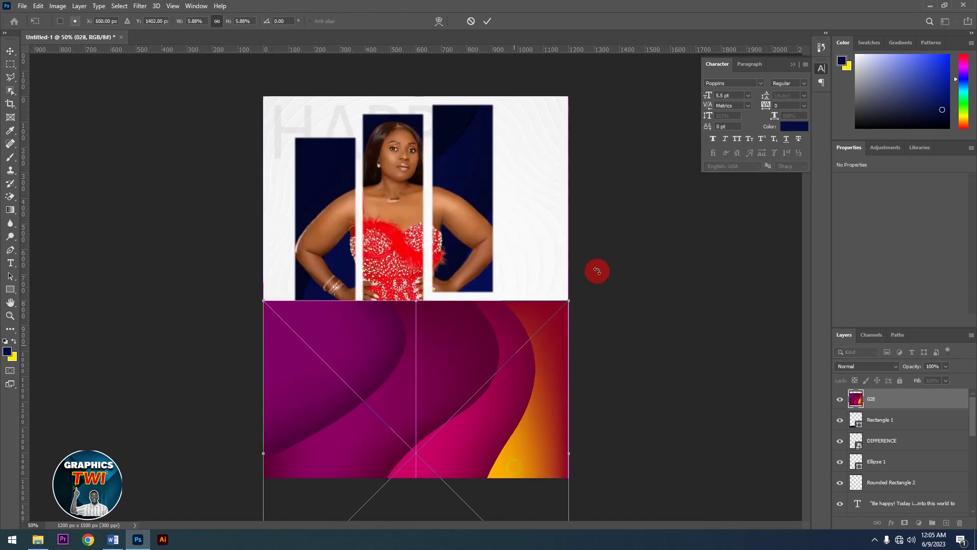
{"action": "left_click_drag", "start_coordinate": [567, 302], "coordinate": [578, 292]}
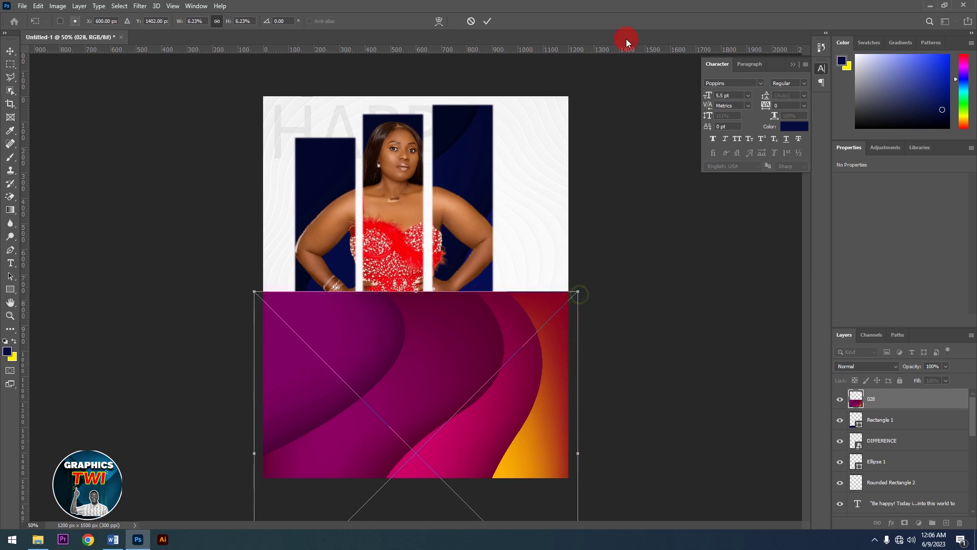
Step: Clip the 028 image to the dark blue bottom rectangle and set its blend mode to Darken
{"action": "left_click", "coordinate": [925, 398]}
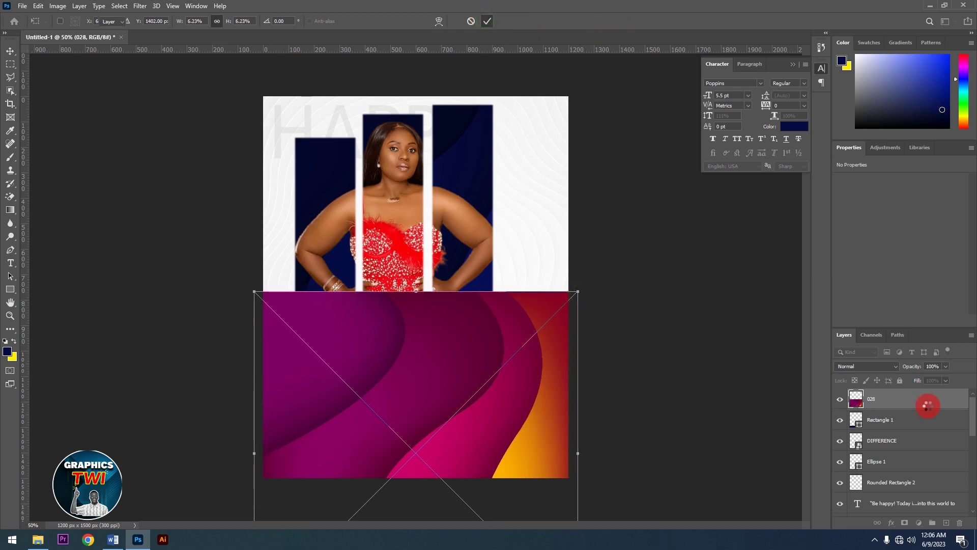
{"action": "right_click", "coordinate": [926, 398]}
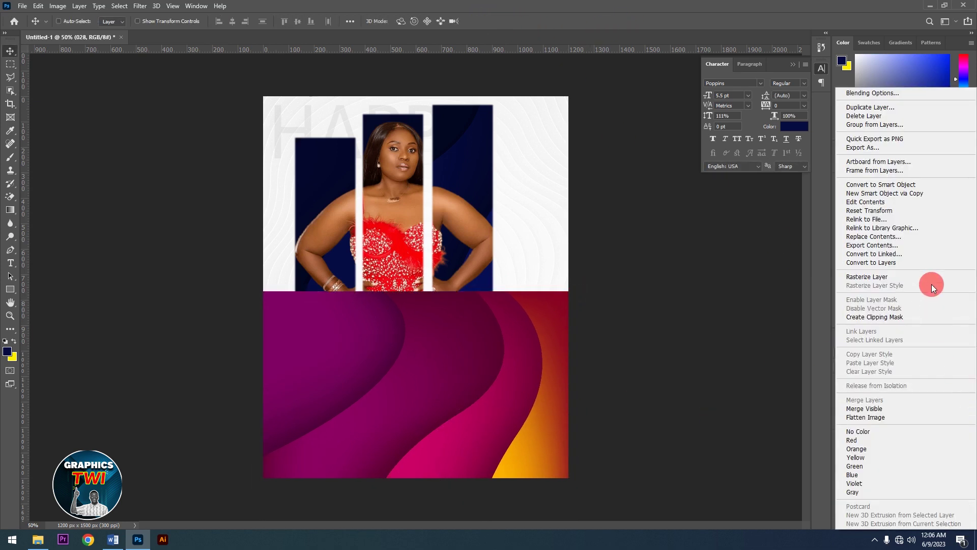
{"action": "left_click", "coordinate": [888, 316]}
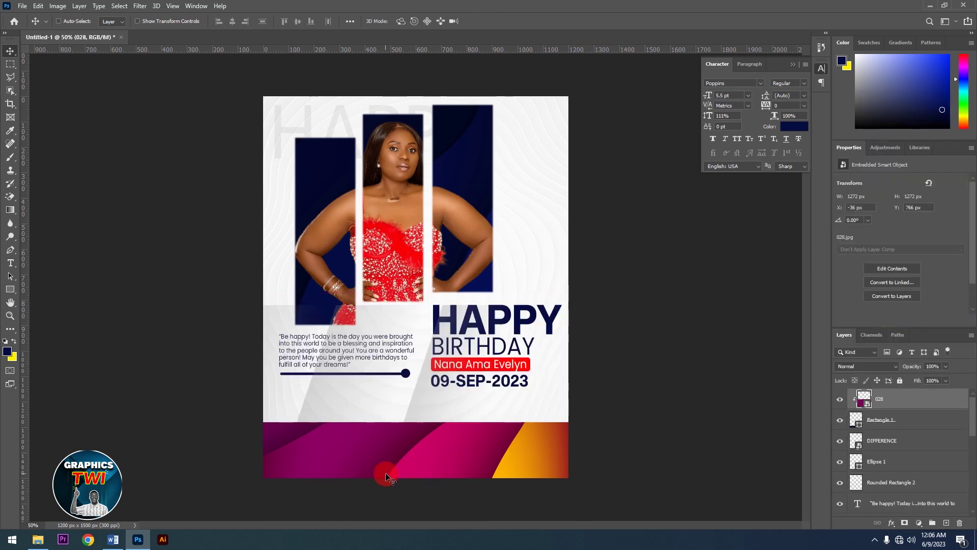
{"action": "left_click", "coordinate": [883, 363]}
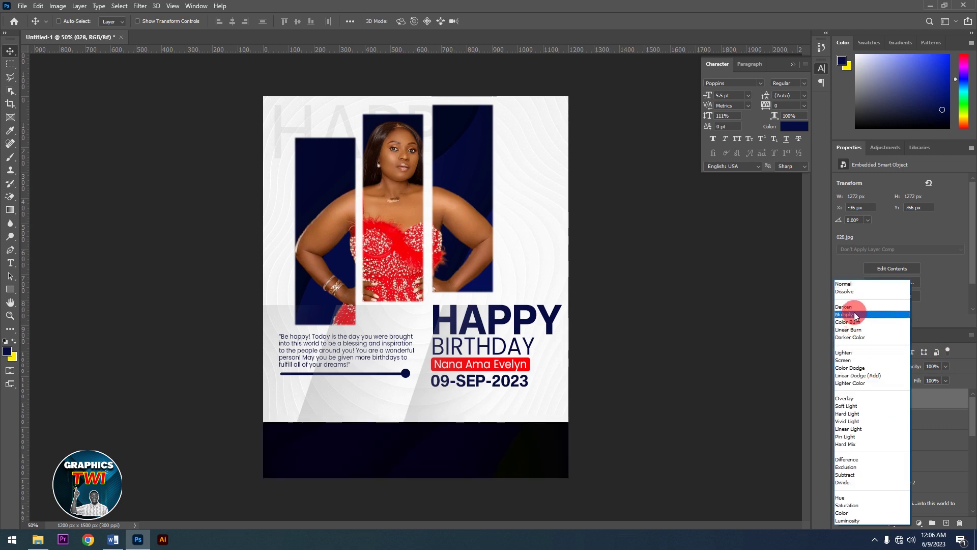
{"action": "left_click", "coordinate": [856, 307]}
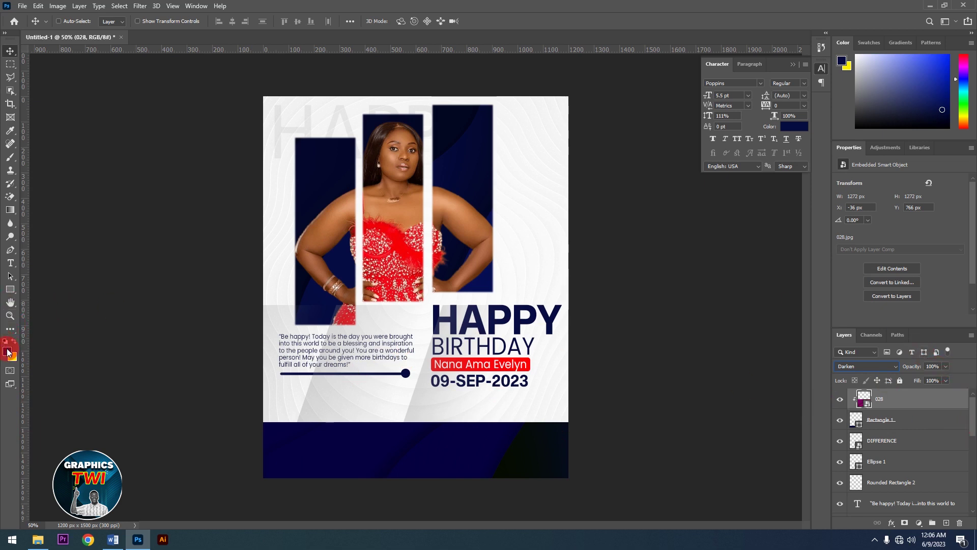
Step: Set the foreground colour to white (#ffffff)
{"action": "left_click", "coordinate": [7, 351]}
{"action": "left_click_drag", "start_coordinate": [432, 203], "coordinate": [420, 191]}
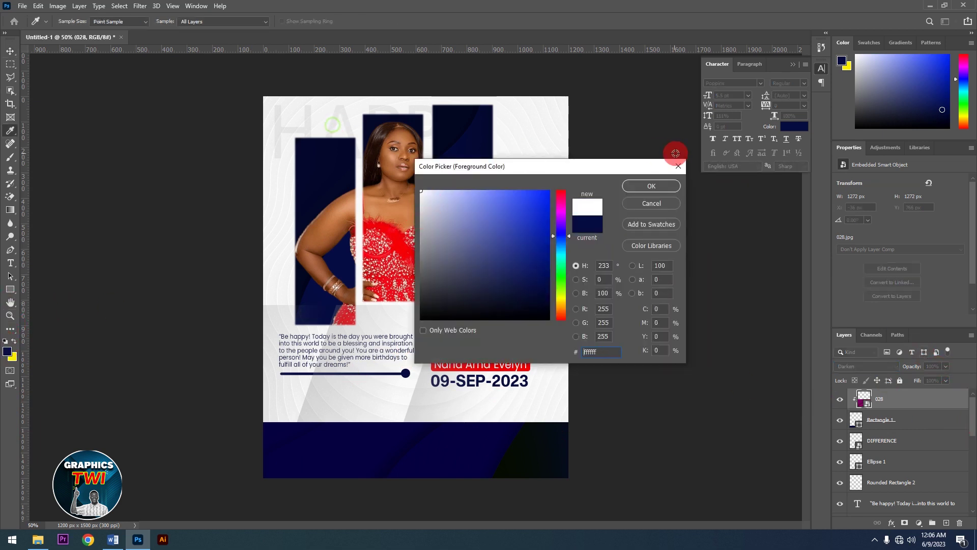
{"action": "left_click", "coordinate": [651, 186]}
Step: Add the white text "PSD FLE" in Sequel Sans Bold Head at 25 pt on the dark blue footer band
{"action": "key", "text": "t"}
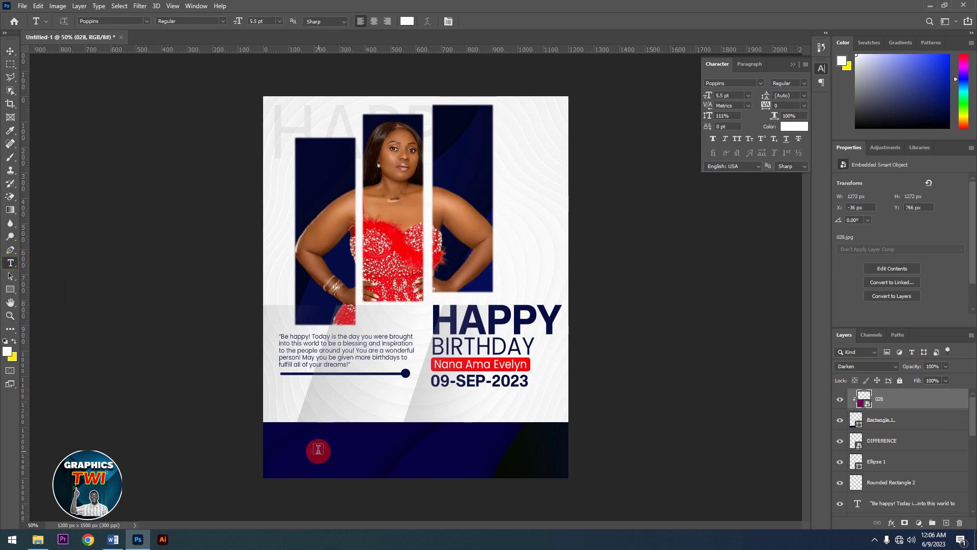
{"action": "left_click", "coordinate": [284, 403]}
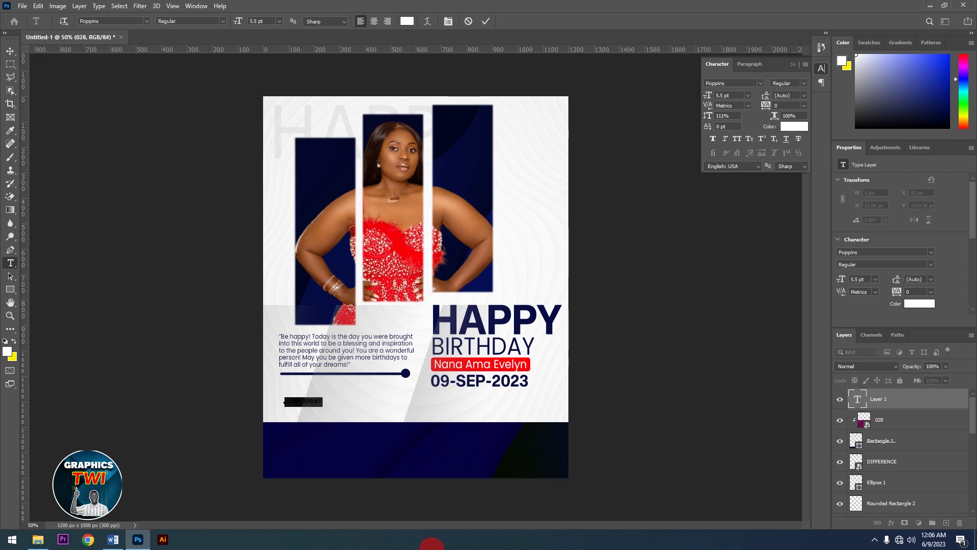
{"action": "key", "text": "BackSpace"}
{"action": "key", "text": "ctrl+z"}
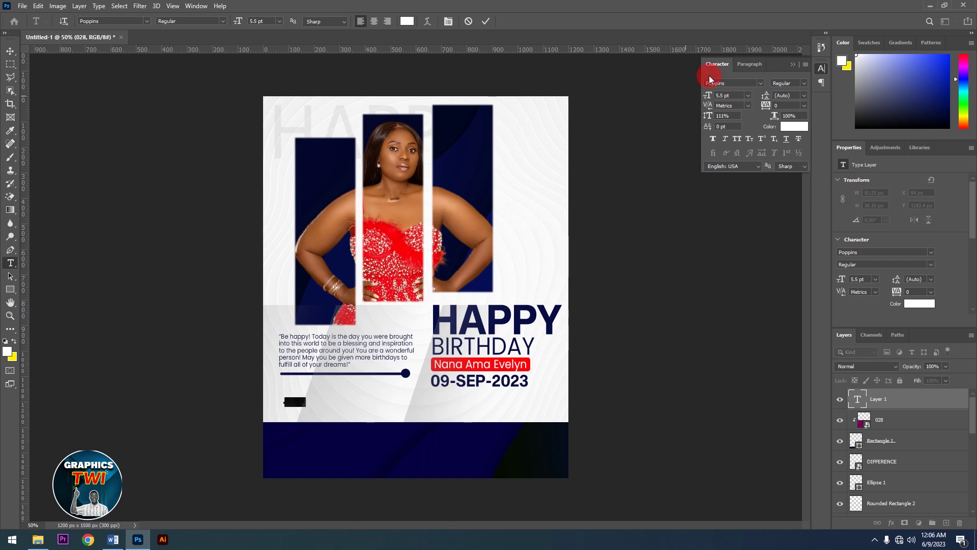
{"action": "left_click", "coordinate": [736, 85]}
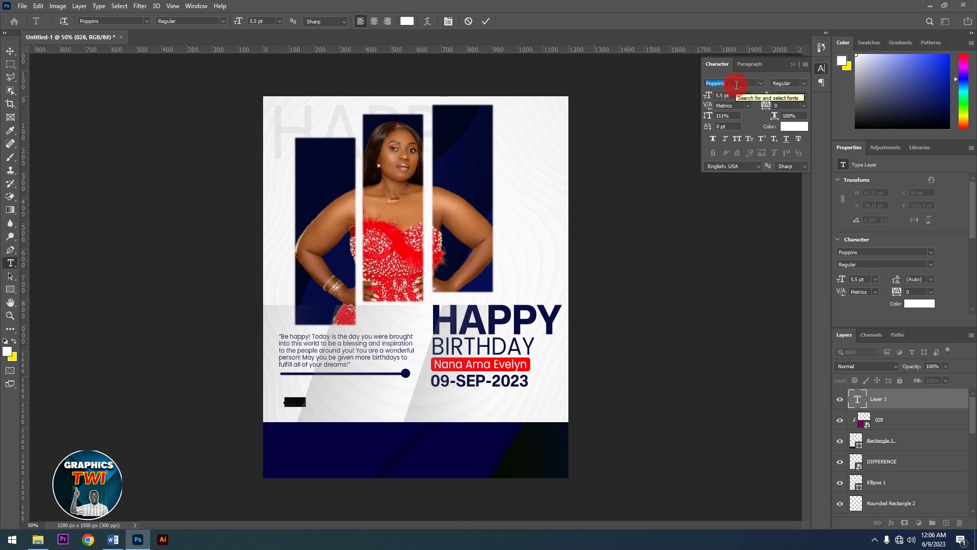
{"action": "type", "text": "sequel"}
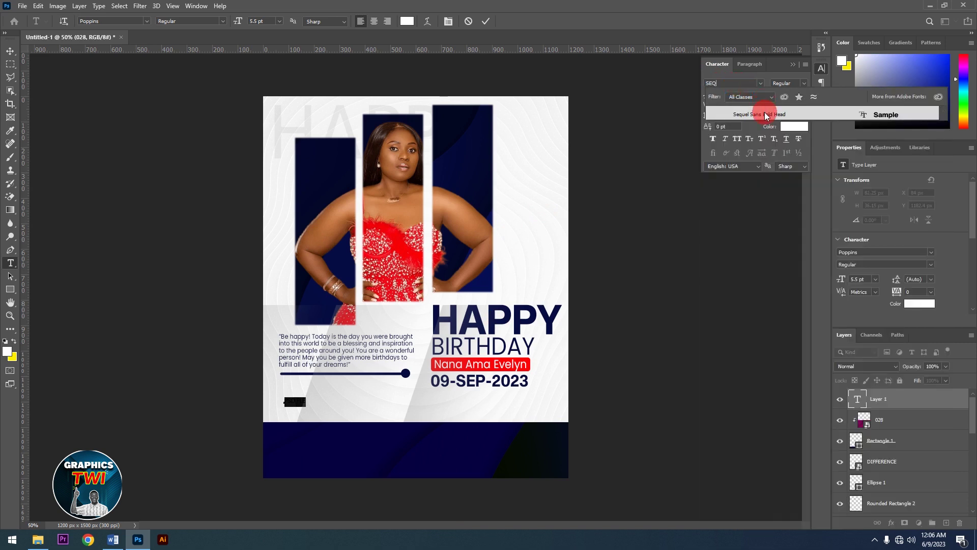
{"action": "left_click", "coordinate": [766, 116]}
{"action": "left_click", "coordinate": [737, 95]}
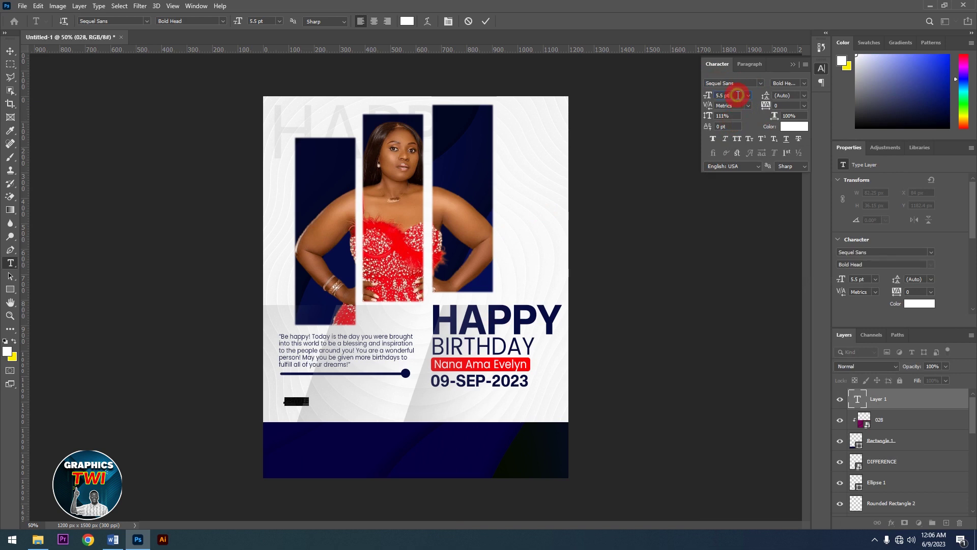
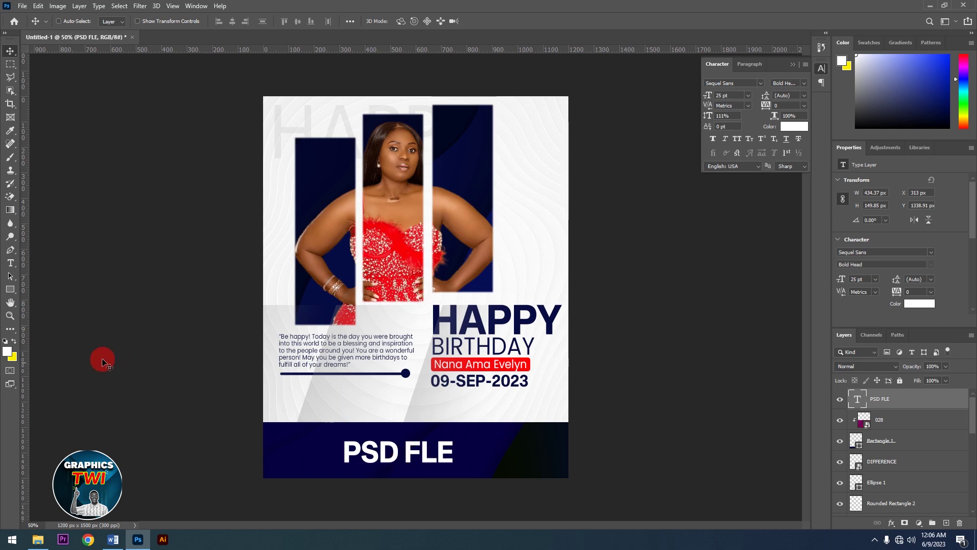
Step: Correct the footer text to read "PSD FILE"
{"action": "left_click", "coordinate": [10, 265]}
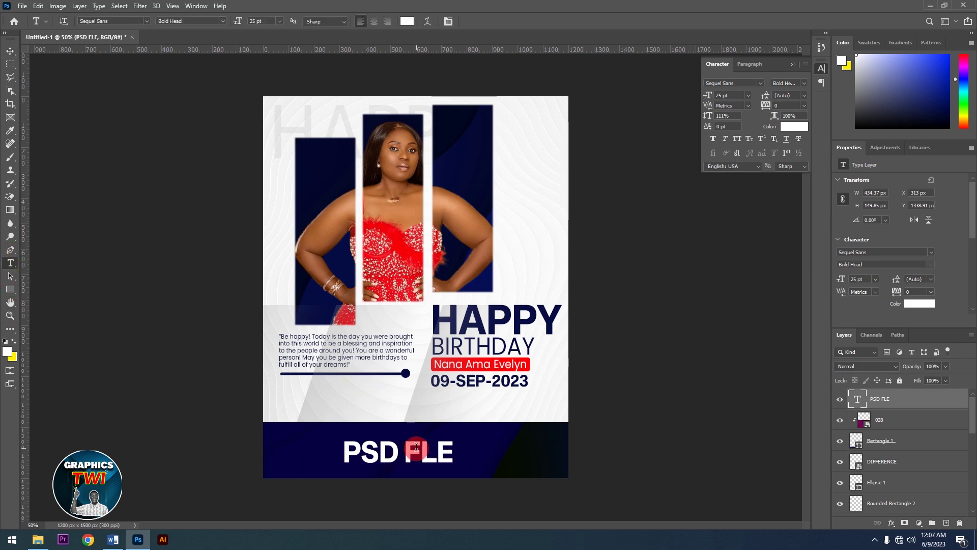
{"action": "left_click", "coordinate": [421, 453]}
{"action": "type", "text": "I"}
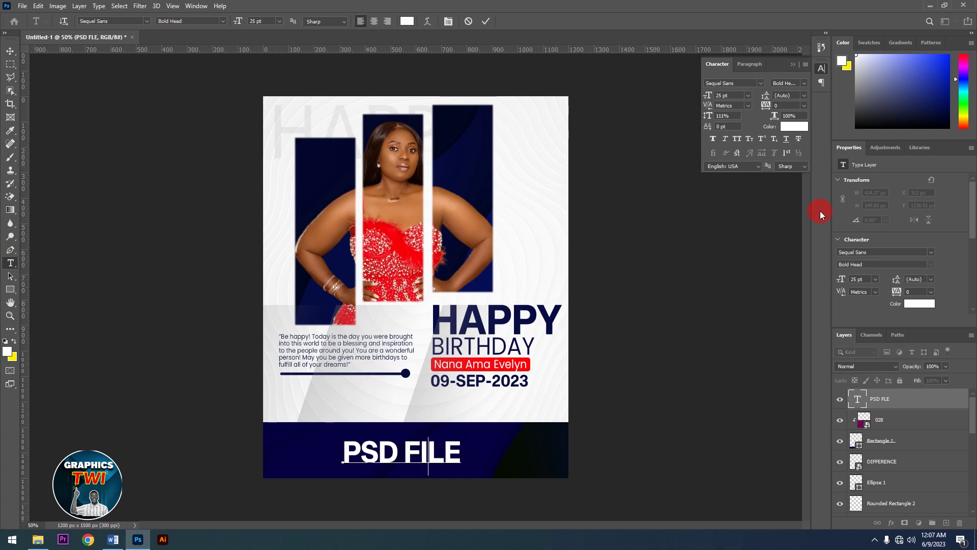
Step: Set the whole PSD FILE text to 29 pt with a tracking of -60
{"action": "key", "text": "ctrl+a"}
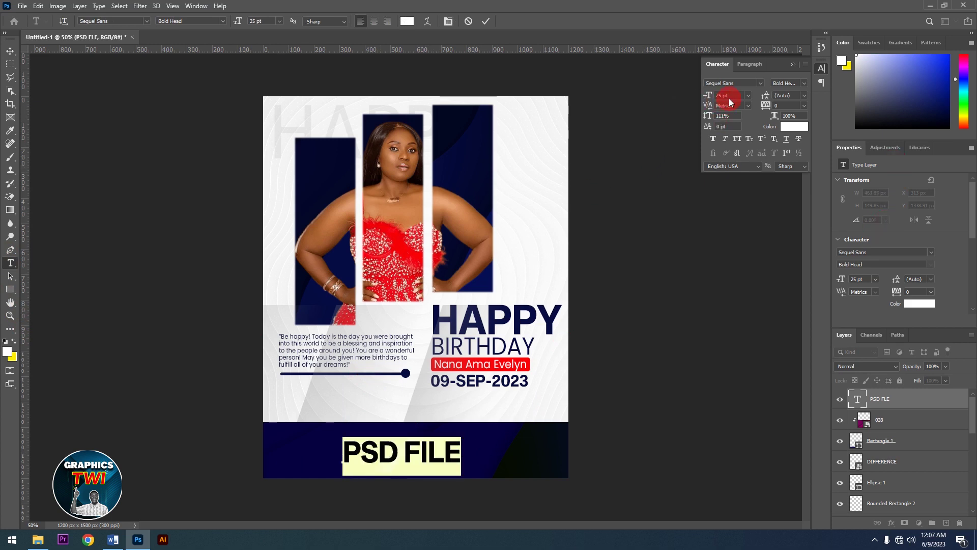
{"action": "scroll", "coordinate": [729, 98], "scroll_direction": "up", "scroll_amount": 4}
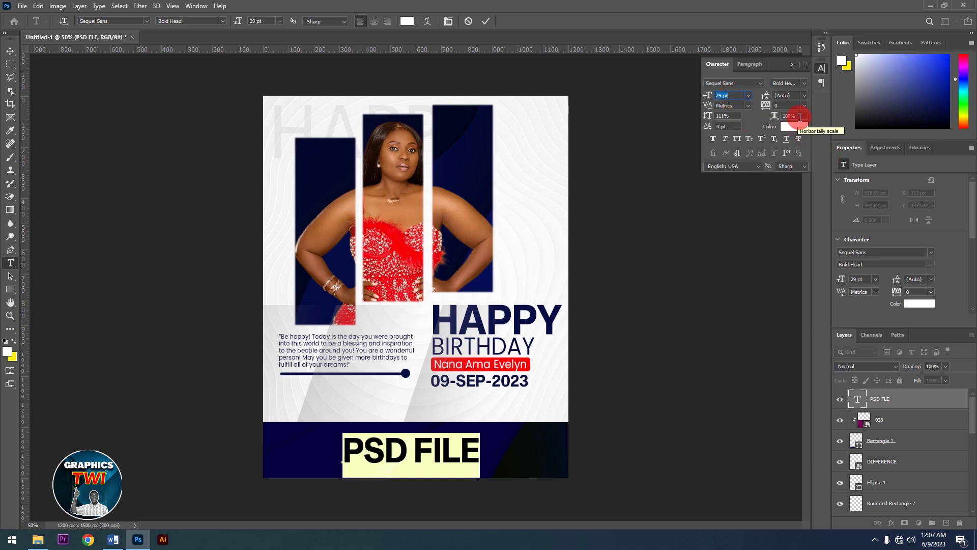
{"action": "scroll", "coordinate": [790, 106], "scroll_direction": "down", "scroll_amount": 2}
{"action": "scroll", "coordinate": [790, 106], "scroll_direction": "down", "scroll_amount": 2}
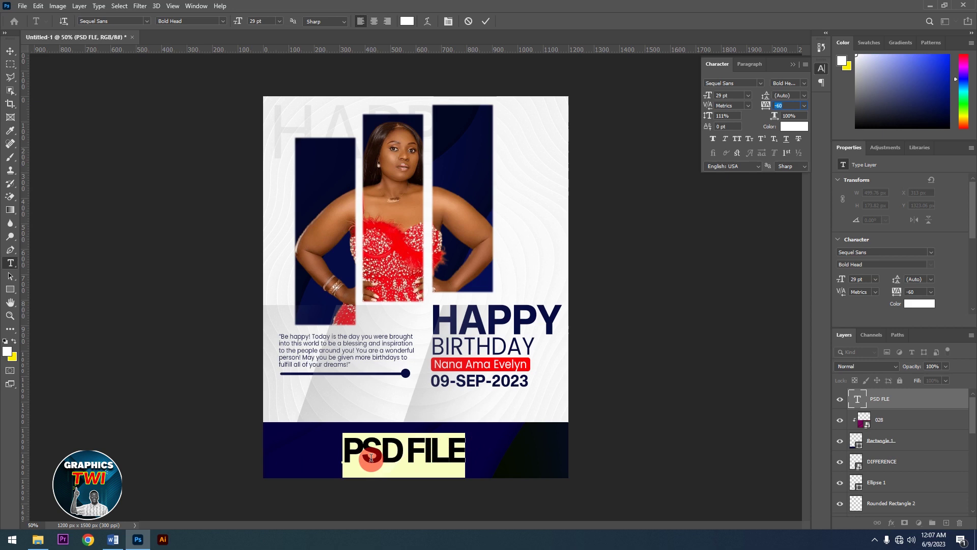
{"action": "left_click", "coordinate": [487, 21]}
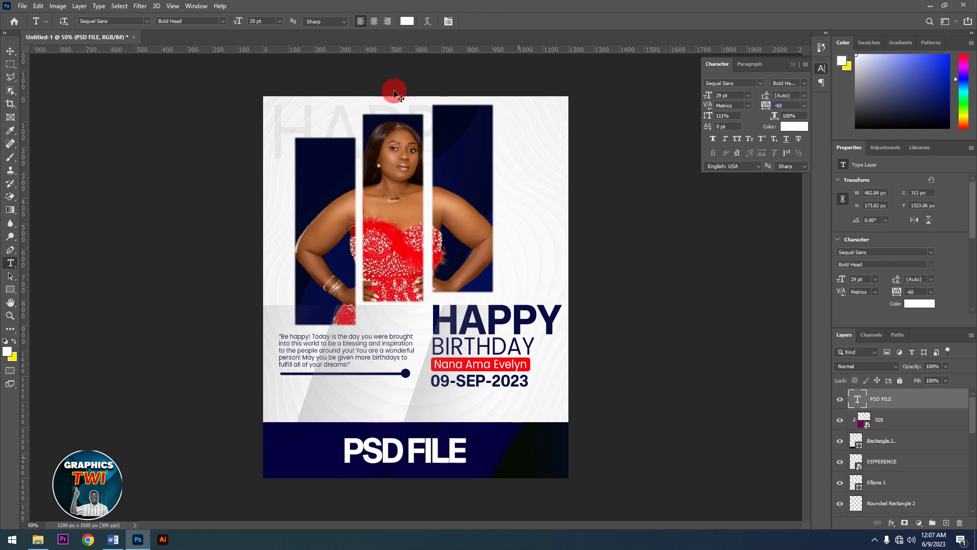
Step: Centre the PSD FILE text horizontally on the flyer and position it within the dark blue footer band
{"action": "left_click", "coordinate": [10, 52]}
{"action": "key", "text": "ctrl+a"}
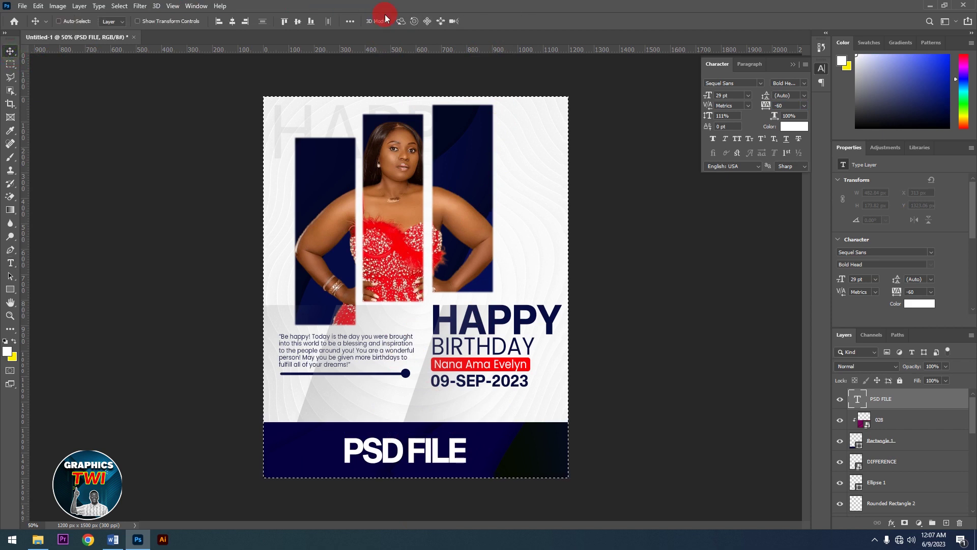
{"action": "left_click", "coordinate": [297, 22]}
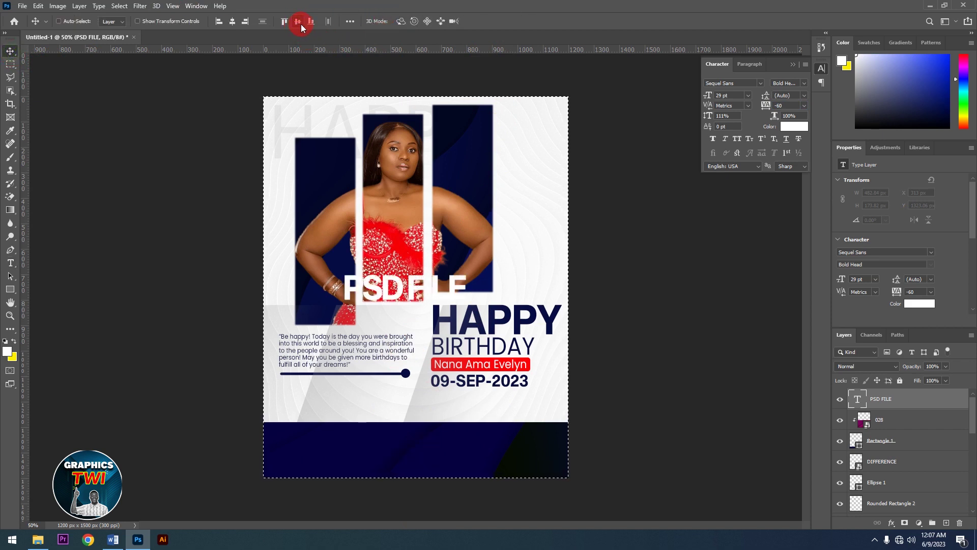
{"action": "left_click", "coordinate": [233, 24]}
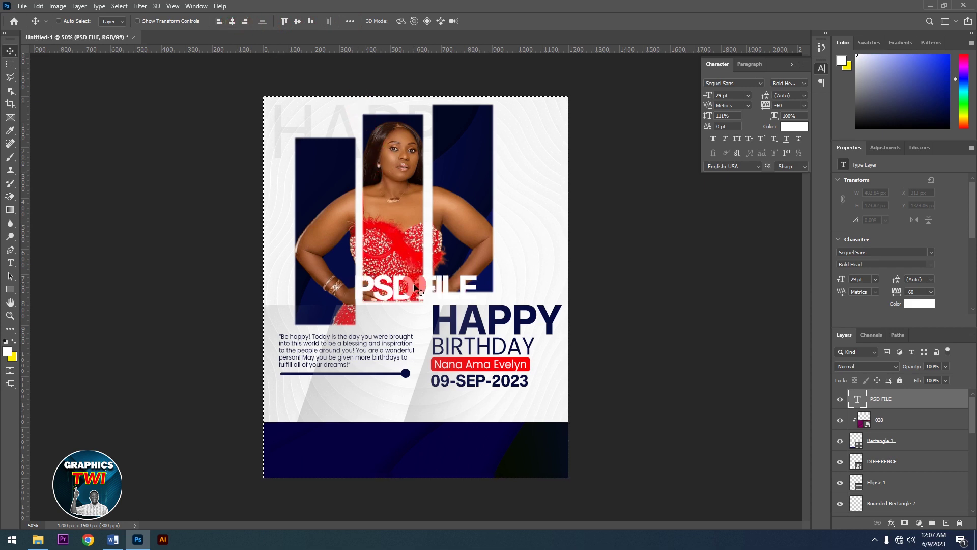
{"action": "left_click", "coordinate": [206, 95]}
{"action": "left_click_drag", "start_coordinate": [422, 291], "coordinate": [416, 452]}
{"action": "key", "text": "ctrl+a"}
{"action": "left_click", "coordinate": [232, 22]}
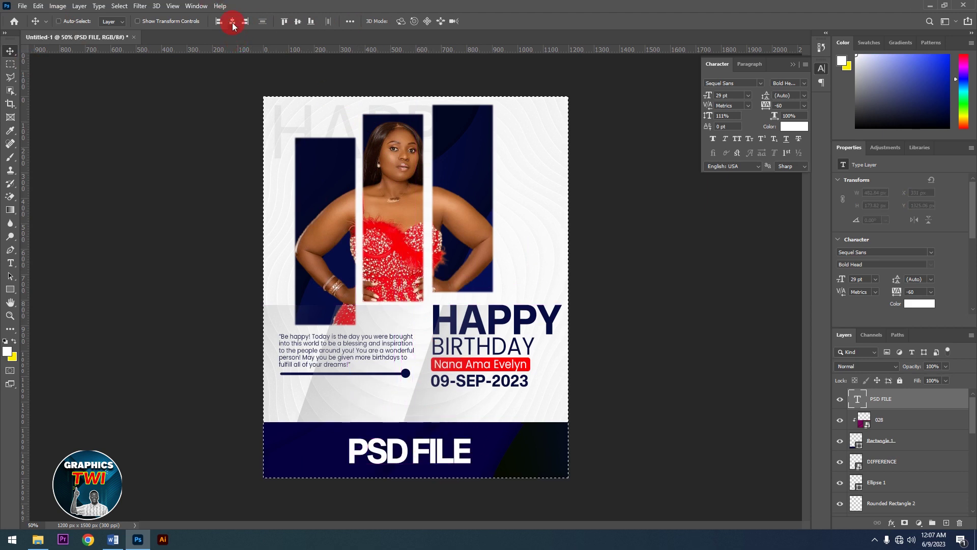
{"action": "key", "text": "ctrl+d"}
{"action": "left_click", "coordinate": [563, 440]}
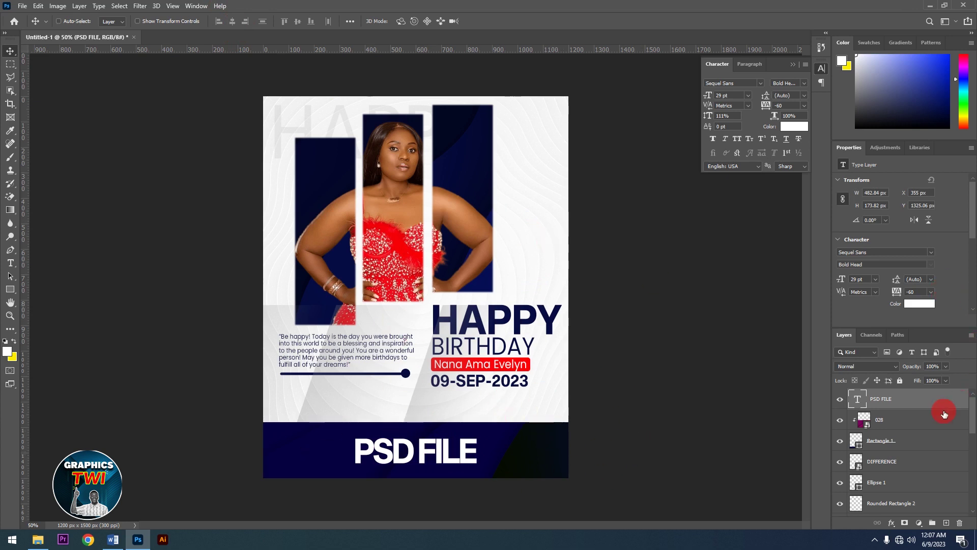
{"action": "left_click", "coordinate": [797, 65]}
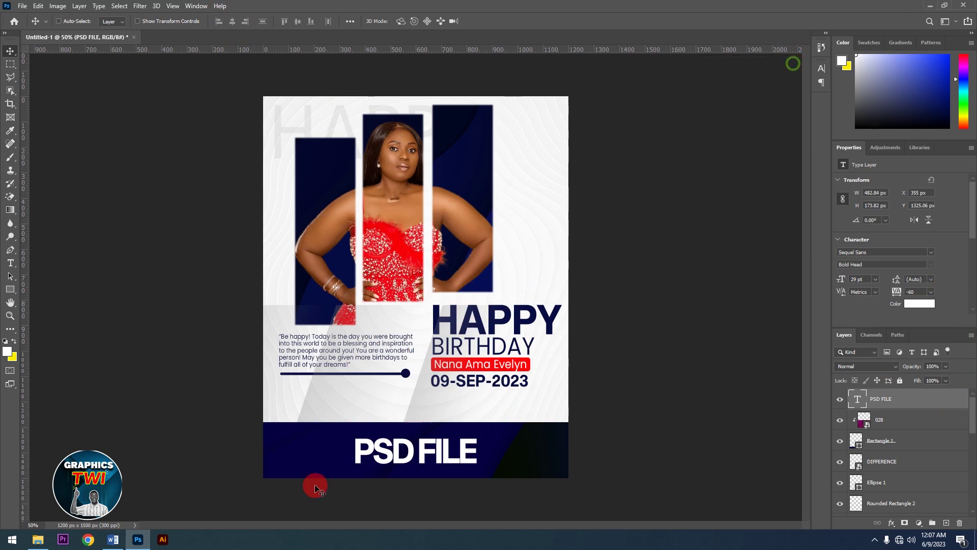
Step: Place the free-lens-flare-effect-photoshop-overlay-thumb40 image from the BIRTHDAY folder onto the flyer and rotate it 90° clockwise
{"action": "left_click", "coordinate": [38, 540]}
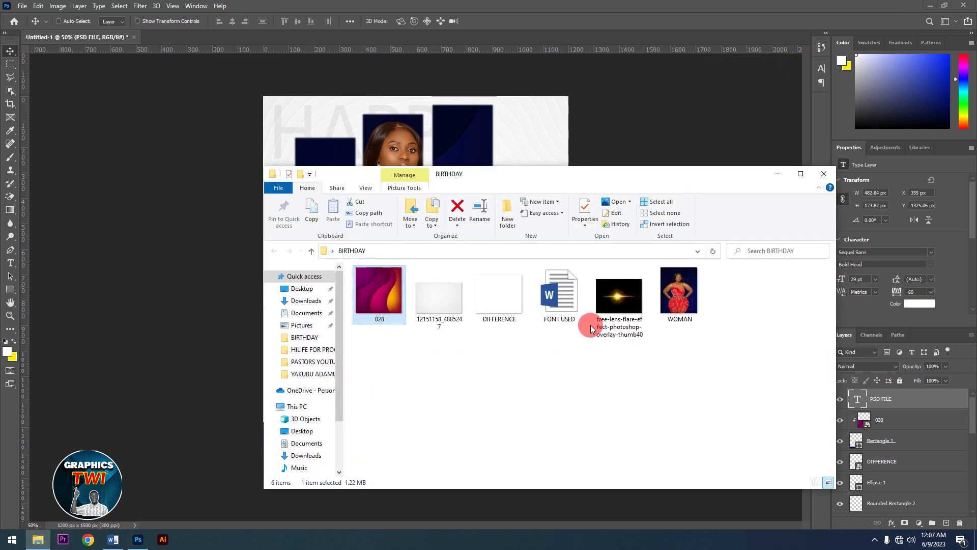
{"action": "left_click", "coordinate": [619, 296]}
{"action": "left_click", "coordinate": [308, 204]}
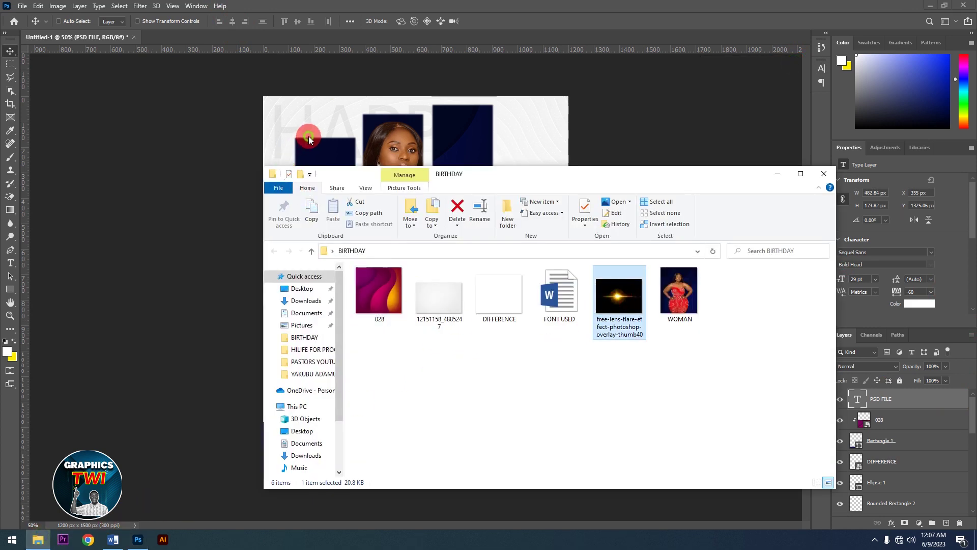
{"action": "left_click", "coordinate": [309, 136]}
{"action": "key", "text": "ctrl+v"}
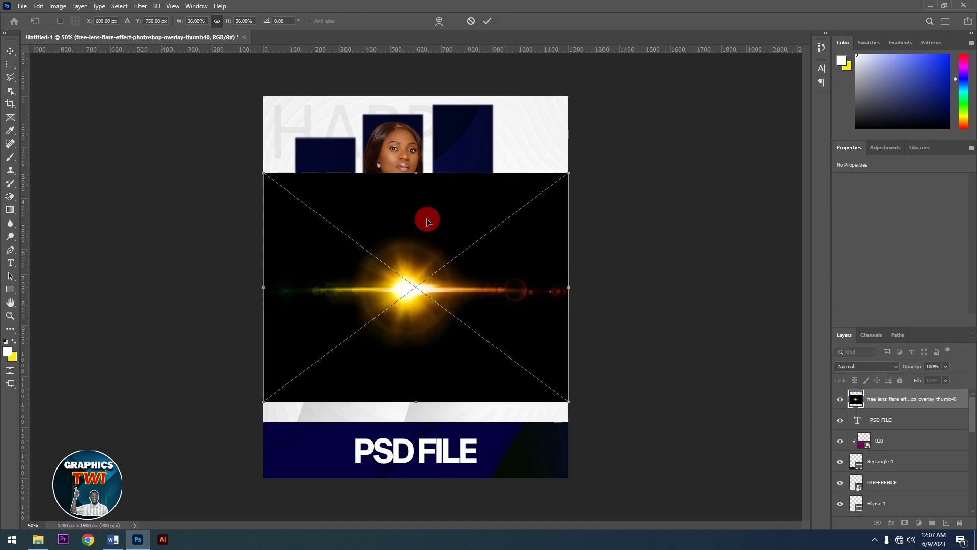
{"action": "right_click", "coordinate": [423, 259]}
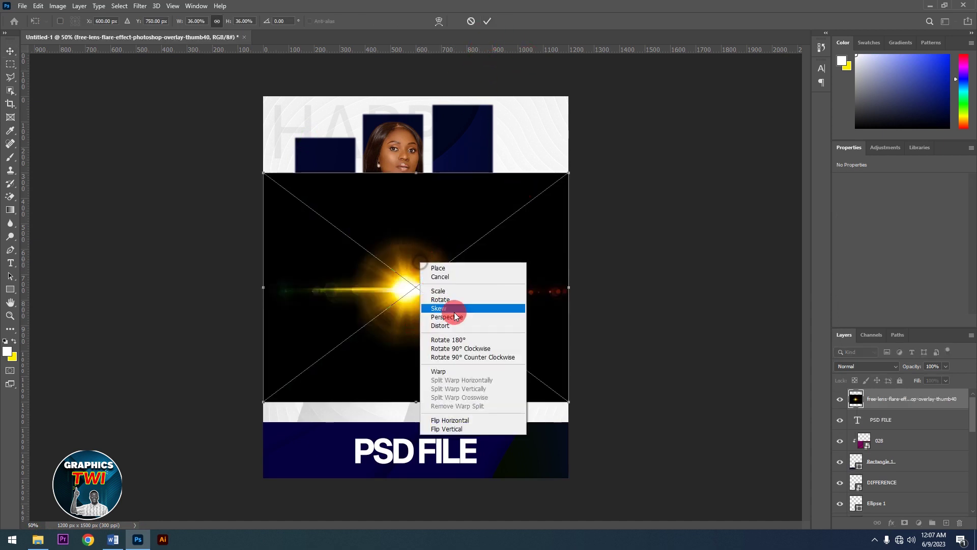
{"action": "left_click", "coordinate": [464, 348]}
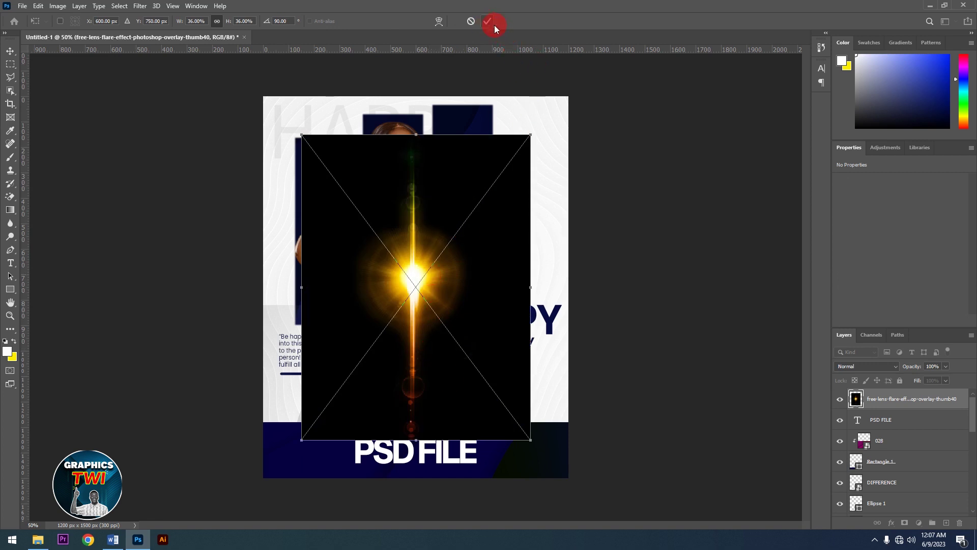
Step: Set the lens flare's blend mode to Screen and scale it to about 16.09% over the gap between the middle and right photo rectangles
{"action": "left_click", "coordinate": [853, 361]}
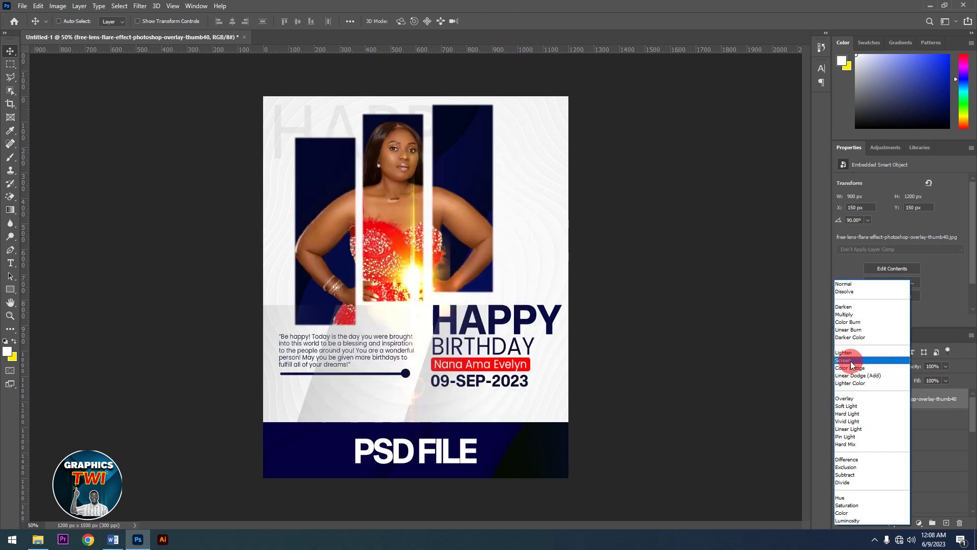
{"action": "left_click", "coordinate": [853, 360]}
{"action": "key", "text": "ctrl"}
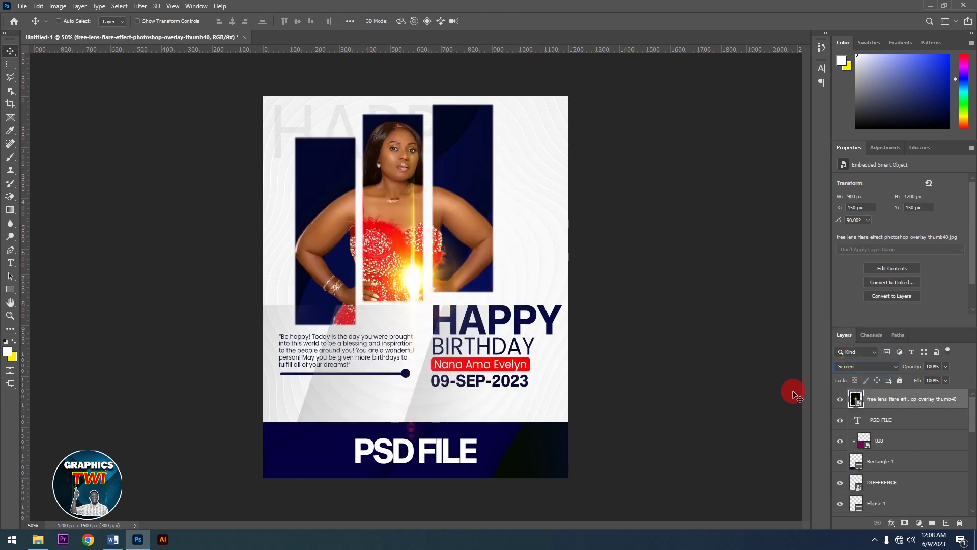
{"action": "key", "text": "ctrl+t"}
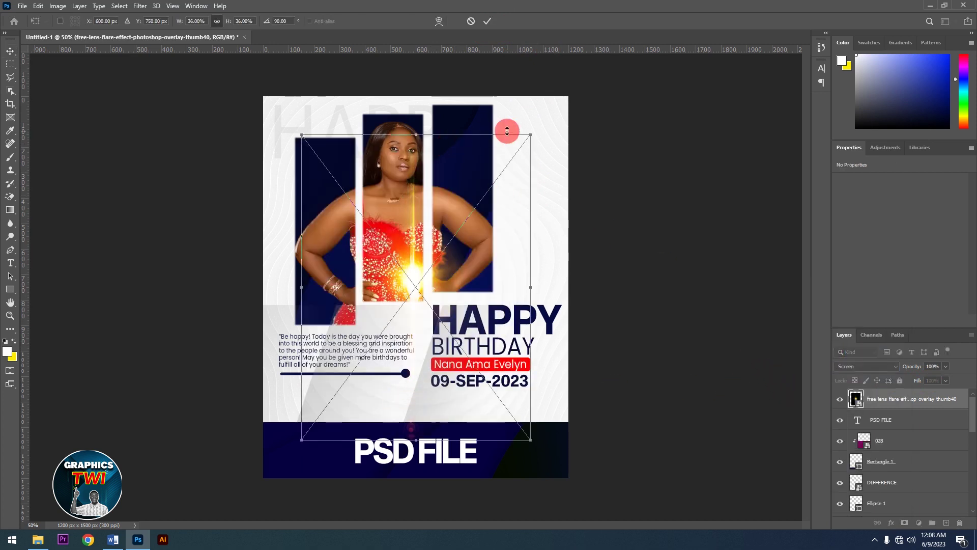
{"action": "left_click_drag", "start_coordinate": [530, 138], "coordinate": [474, 222]}
{"action": "left_click_drag", "start_coordinate": [458, 280], "coordinate": [465, 258]}
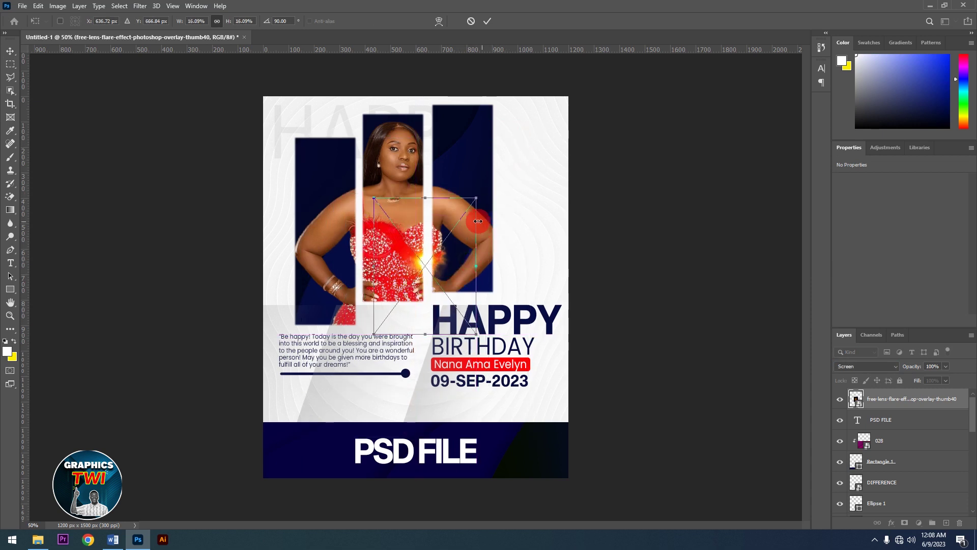
{"action": "left_click", "coordinate": [487, 21]}
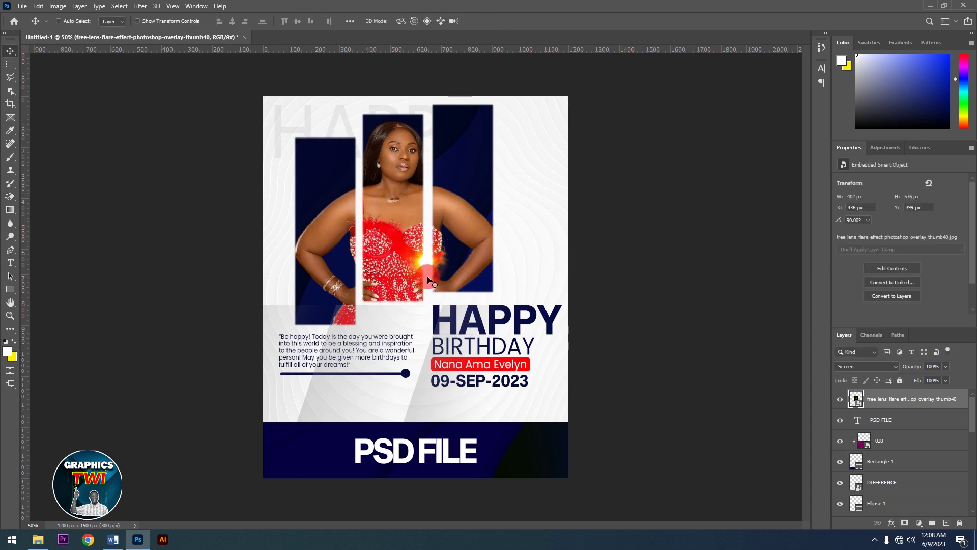
Step: Duplicate the flare onto the gap between the left and middle rectangles, and place another copy at about 9.66% between the H and A of HAPPY
{"action": "left_click_drag", "start_coordinate": [436, 258], "coordinate": [537, 332]}
{"action": "key", "text": "ctrl"}
{"action": "key", "text": "ctrl+t"}
{"action": "left_click_drag", "start_coordinate": [513, 258], "coordinate": [487, 283]}
{"action": "left_click_drag", "start_coordinate": [478, 326], "coordinate": [477, 321]}
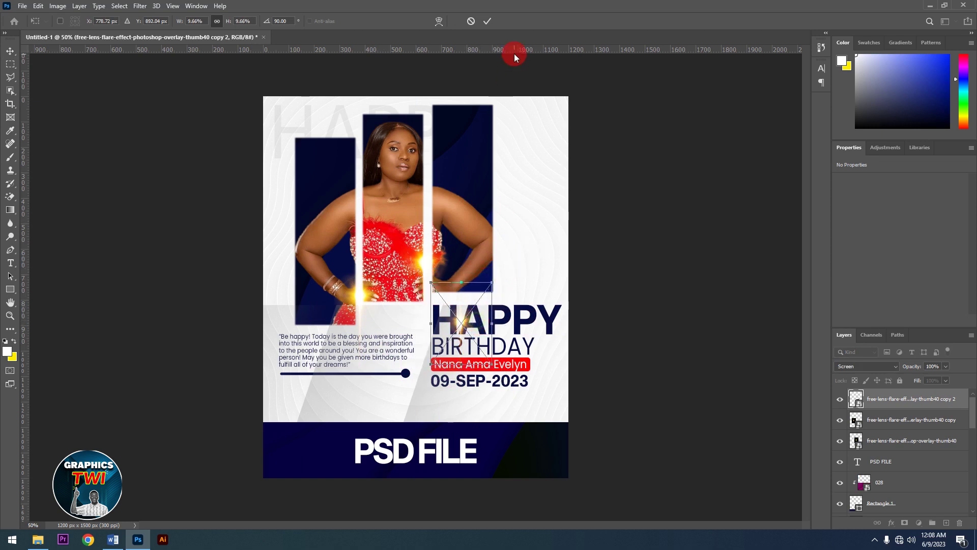
{"action": "left_click", "coordinate": [487, 21]}
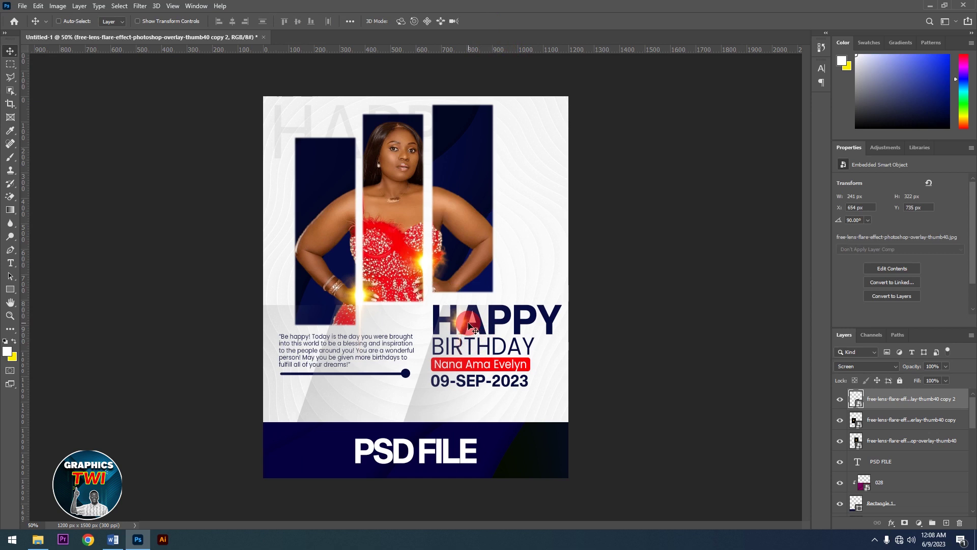
Step: Duplicate the small lens flare between the two Ps of HAPPY and scale the copy to about 8.01%
{"action": "left_click_drag", "start_coordinate": [466, 322], "coordinate": [551, 325]}
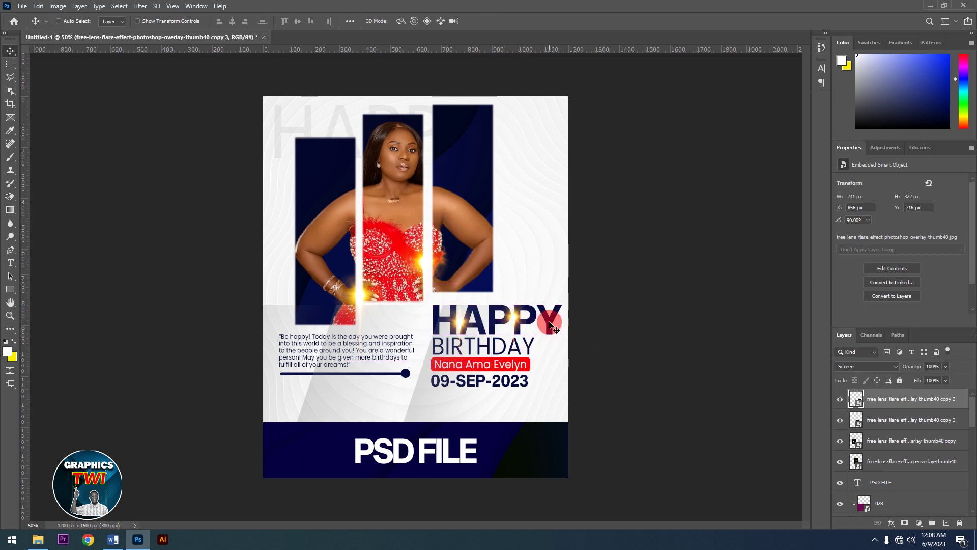
{"action": "key", "text": "ctrl+t"}
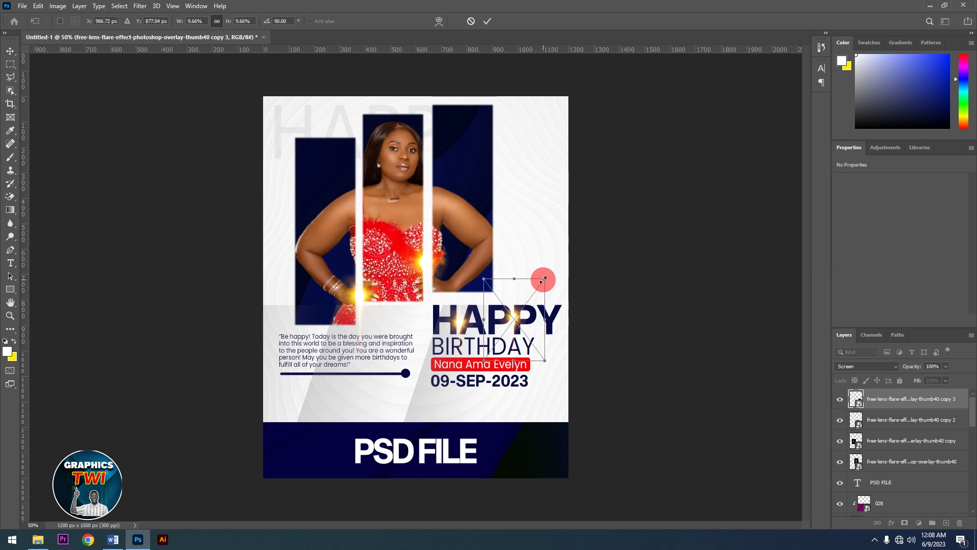
{"action": "left_click_drag", "start_coordinate": [543, 280], "coordinate": [538, 287]}
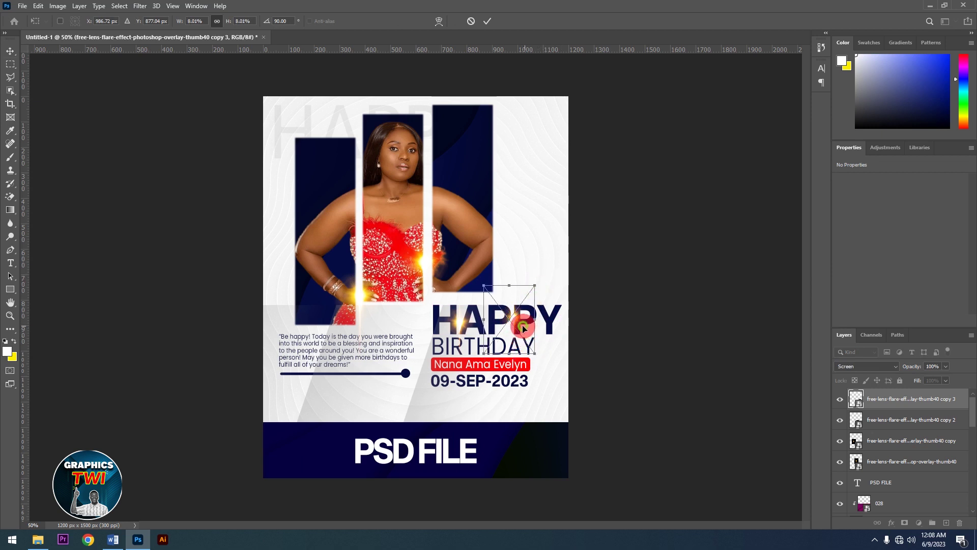
{"action": "left_click_drag", "start_coordinate": [522, 324], "coordinate": [524, 325]}
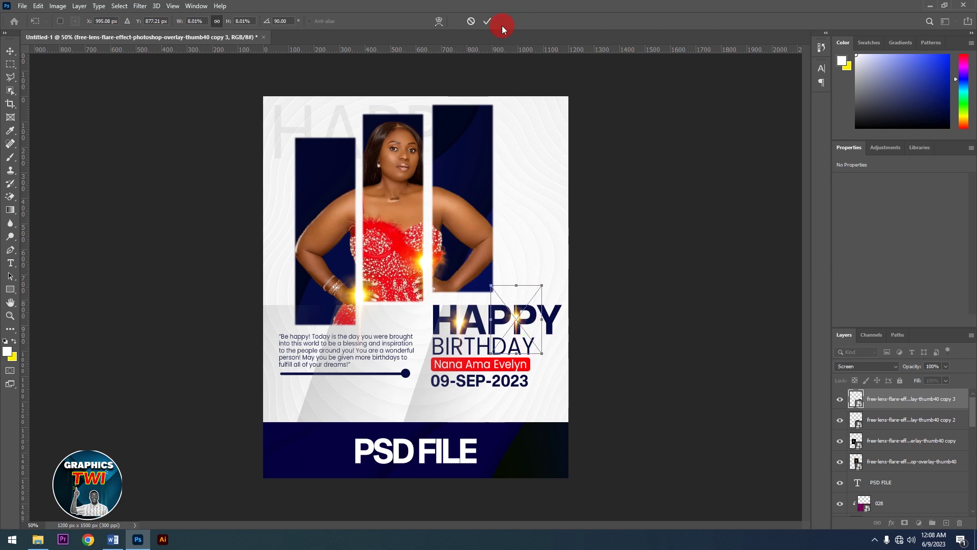
{"action": "left_click", "coordinate": [486, 26]}
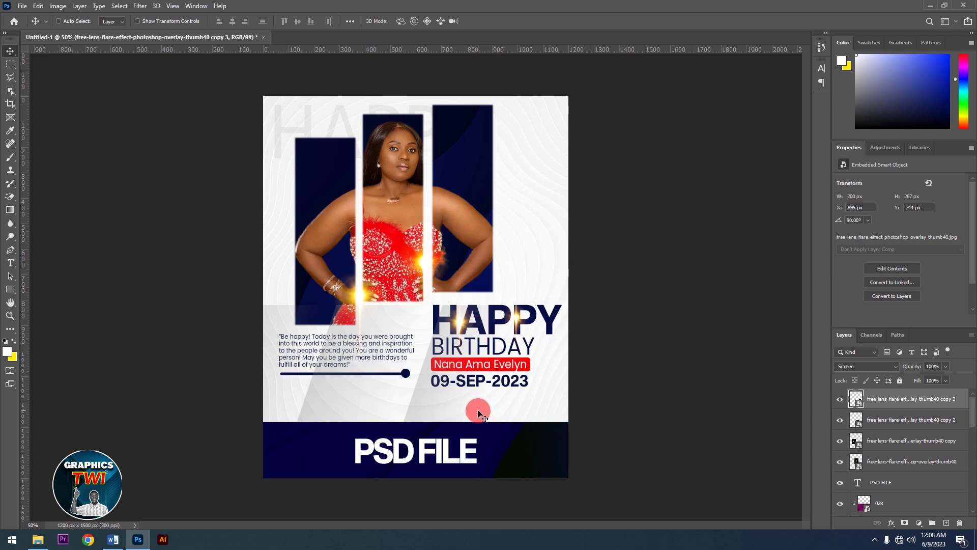
Step: Rasterize the DIFFERENCE smart object layer below the footer rectangle
{"action": "left_click_drag", "start_coordinate": [868, 395], "coordinate": [904, 491]}
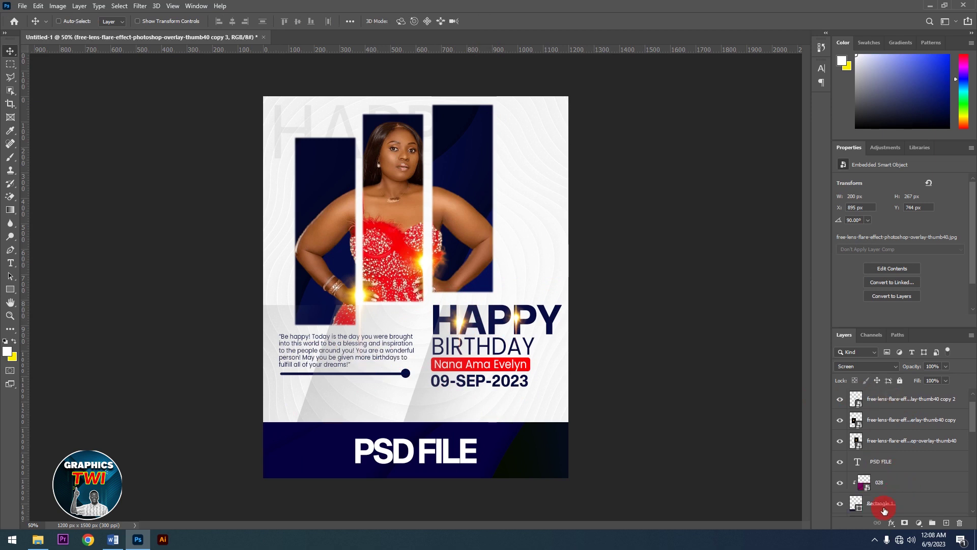
{"action": "scroll", "coordinate": [880, 467], "scroll_direction": "down", "scroll_amount": 1}
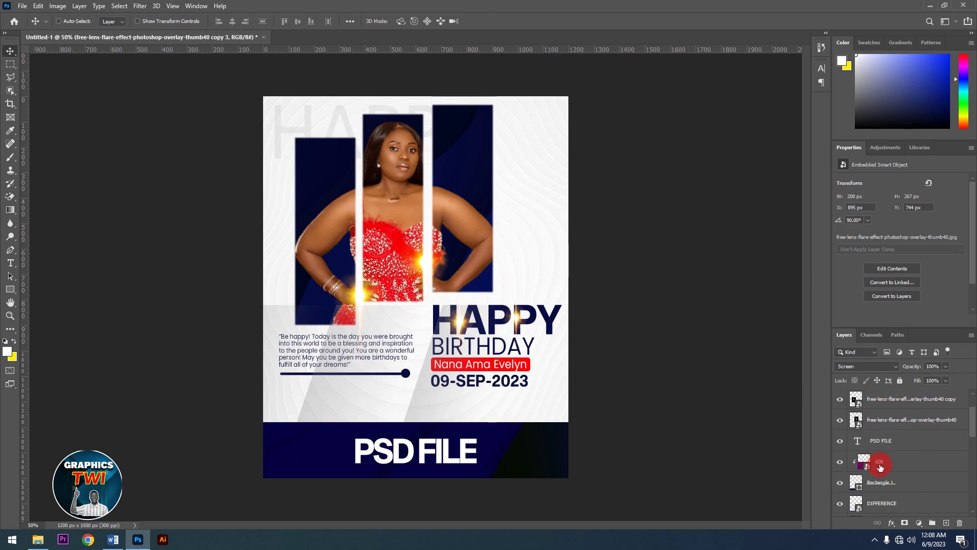
{"action": "right_click", "coordinate": [891, 504]}
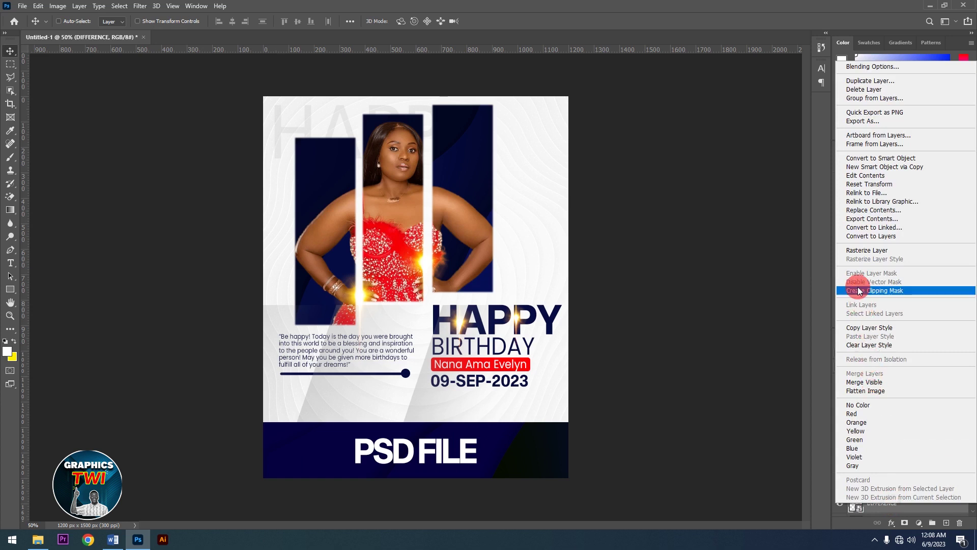
{"action": "left_click", "coordinate": [860, 250]}
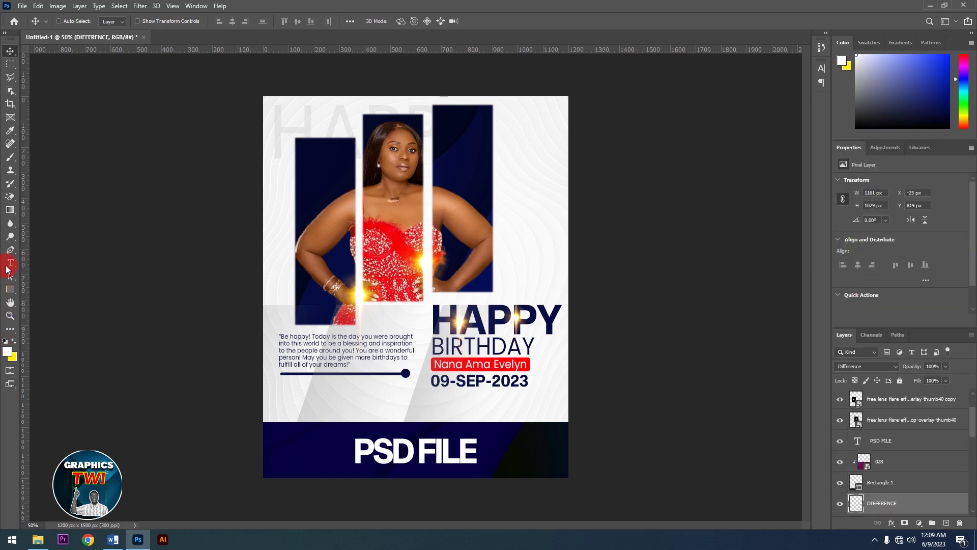
Step: Soften the hard upper edge of the grey DIFFERENCE overlay above the birthday message using the Eraser tool with a soft 150 px brush
{"action": "left_click", "coordinate": [14, 200]}
{"action": "right_click", "coordinate": [14, 199]}
{"action": "left_click", "coordinate": [39, 198]}
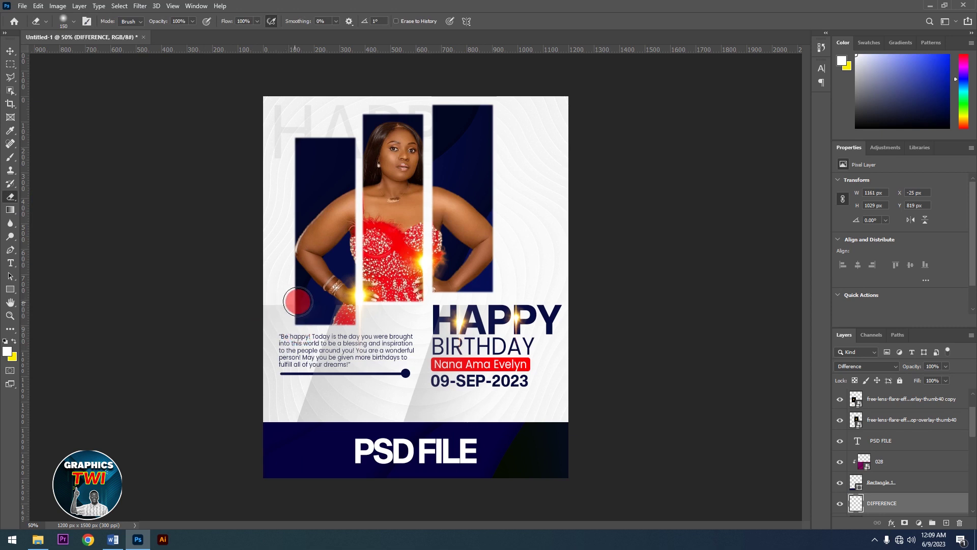
{"action": "left_click", "coordinate": [272, 296]}
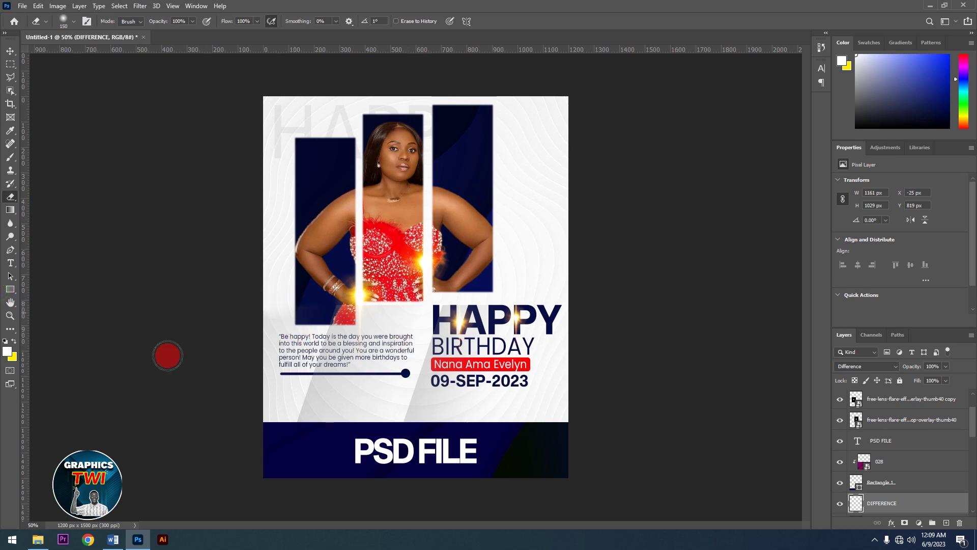